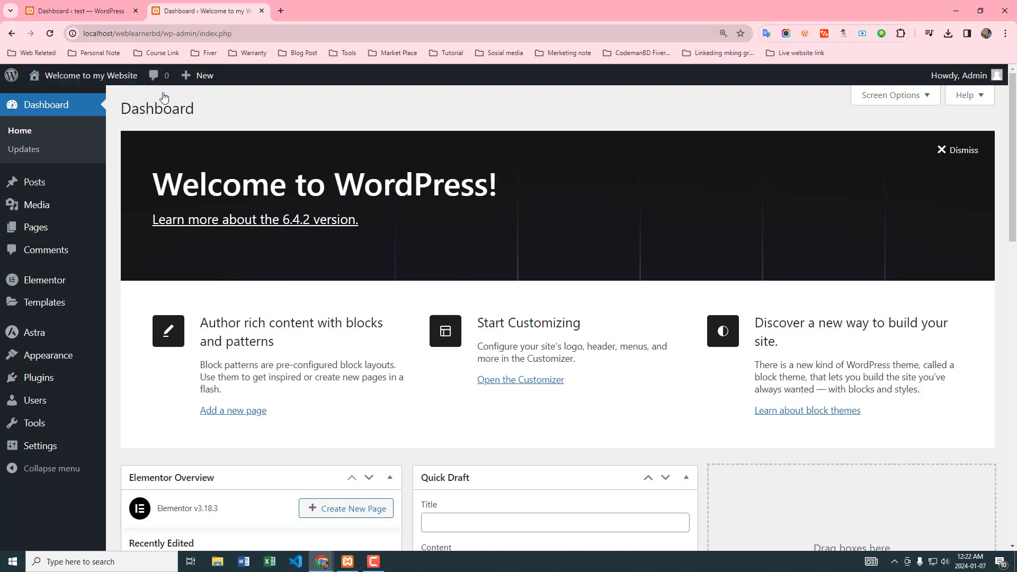
# Step: Examine the Flexbox Container setting among Elementor's features on the "Welcome to my Website" site
pyautogui.click(74, 12)
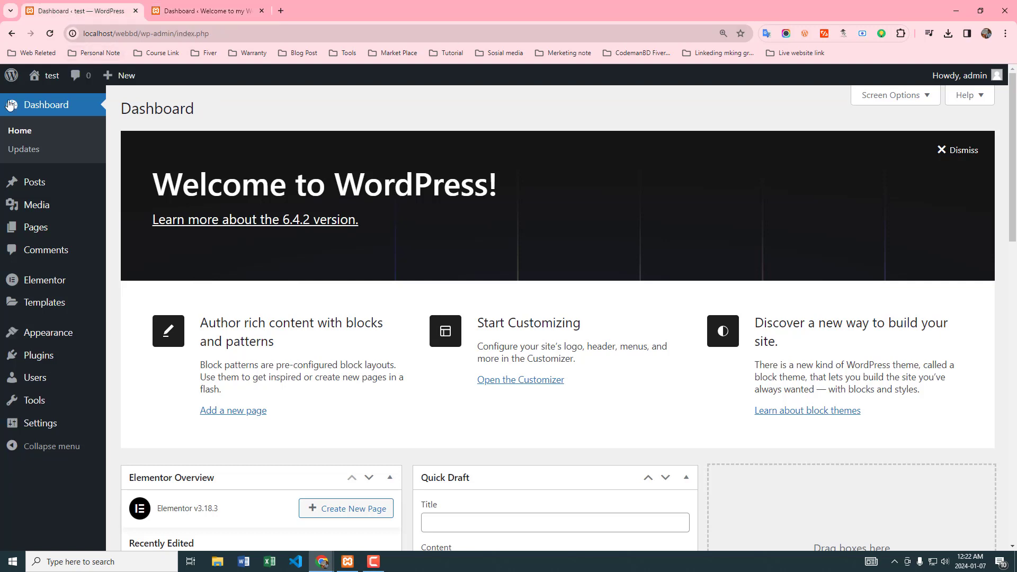
pyautogui.click(208, 11)
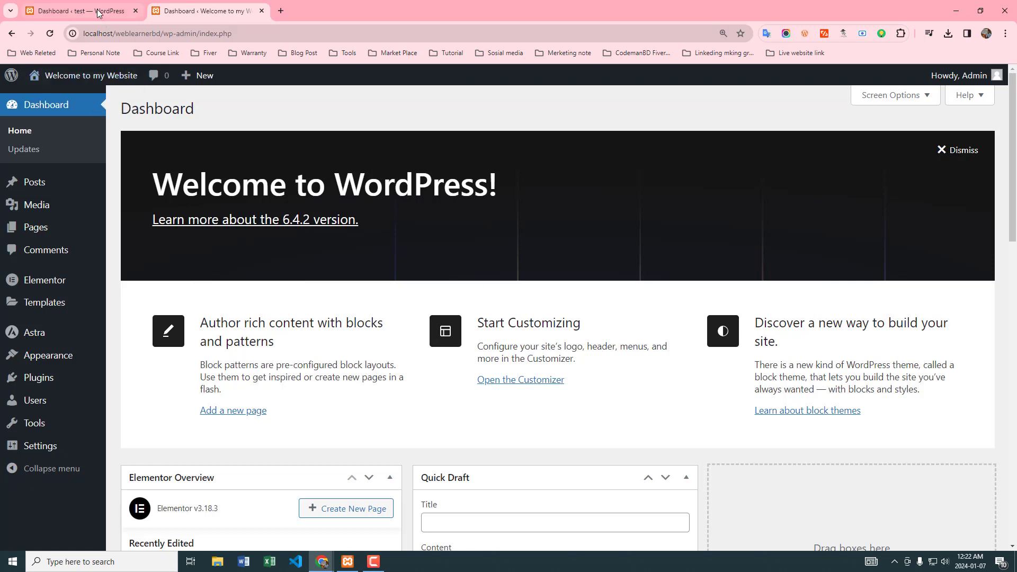
pyautogui.moveTo(46, 284)
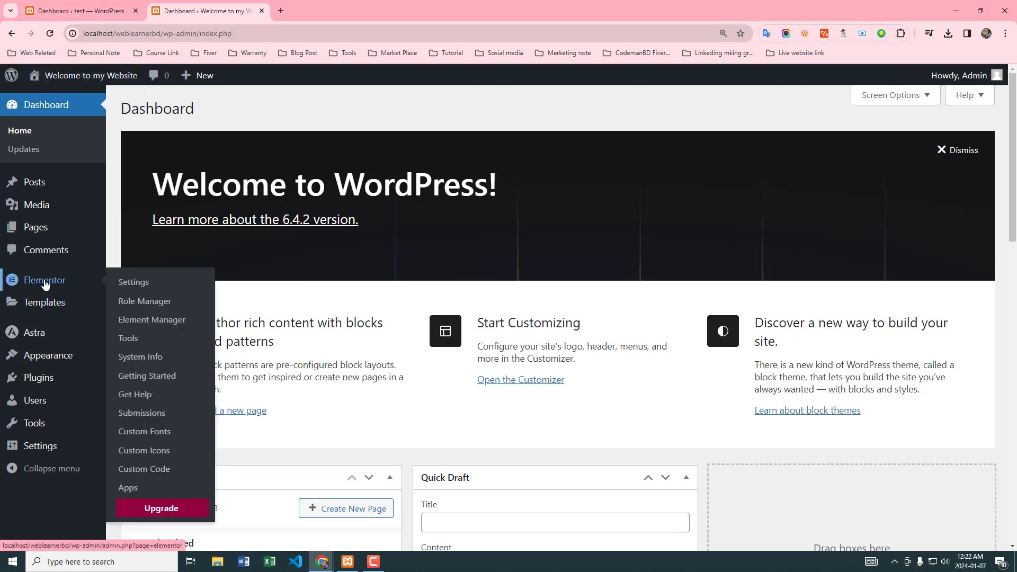
pyautogui.click(139, 288)
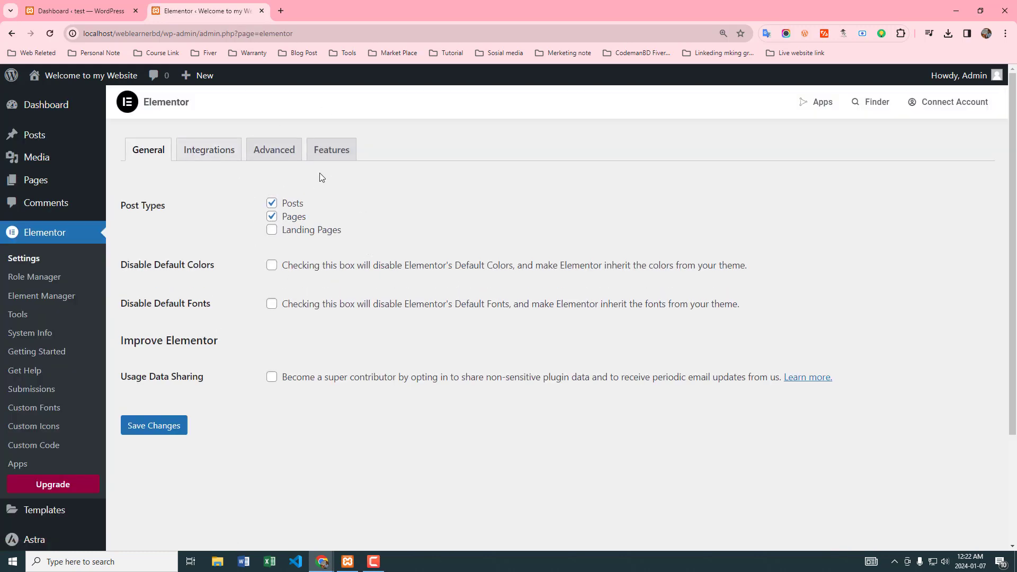
pyautogui.click(330, 151)
pyautogui.scroll(-1, 296, 371)
pyautogui.scroll(-15, 303, 378)
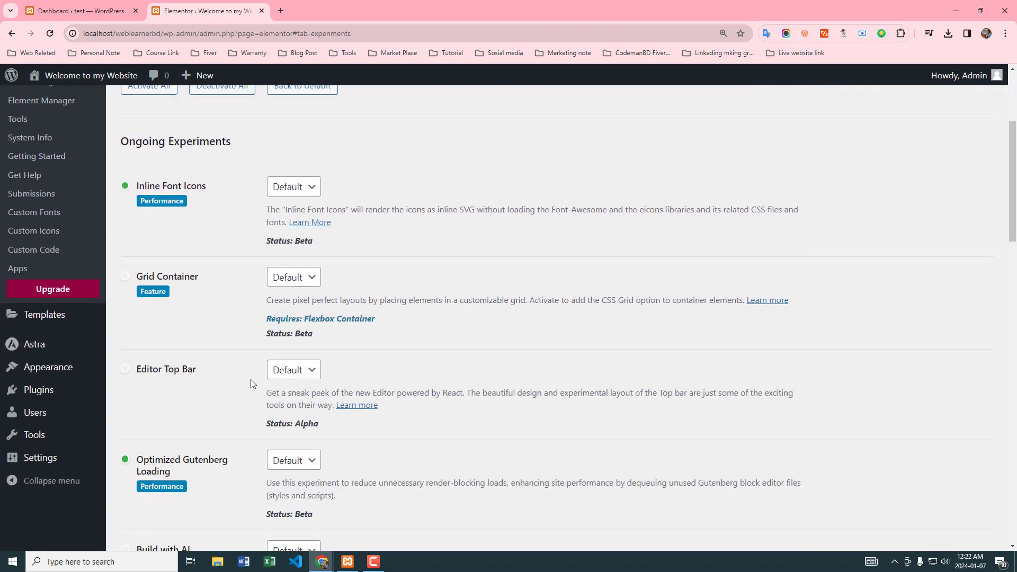
pyautogui.scroll(-10, 295, 371)
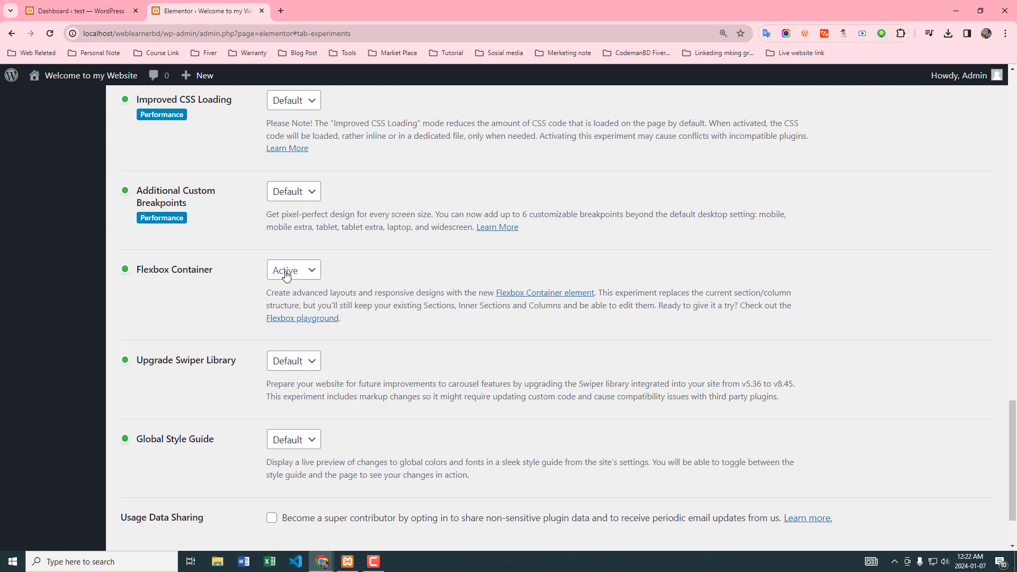
pyautogui.click(317, 272)
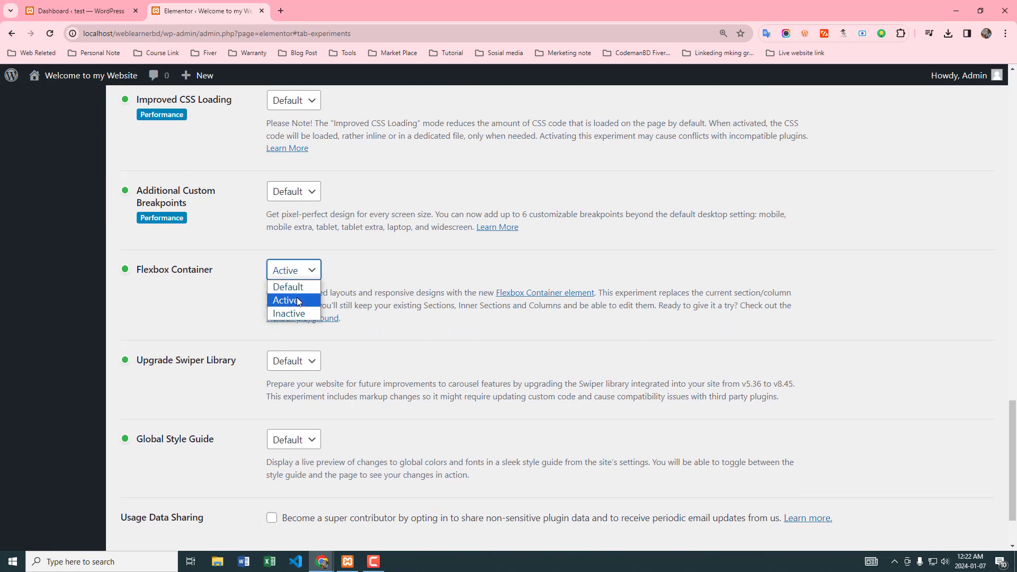
pyautogui.click(373, 263)
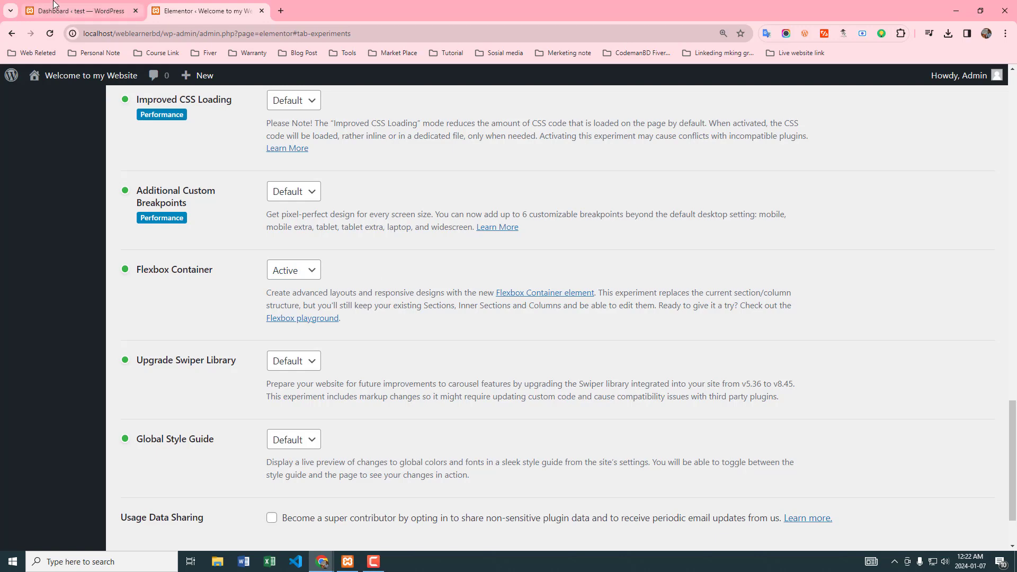
# Step: Check the Flexbox Container setting in the test site's Elementor features and compare it with the "Welcome to my Website" site
pyautogui.click(80, 10)
pyautogui.moveTo(50, 280)
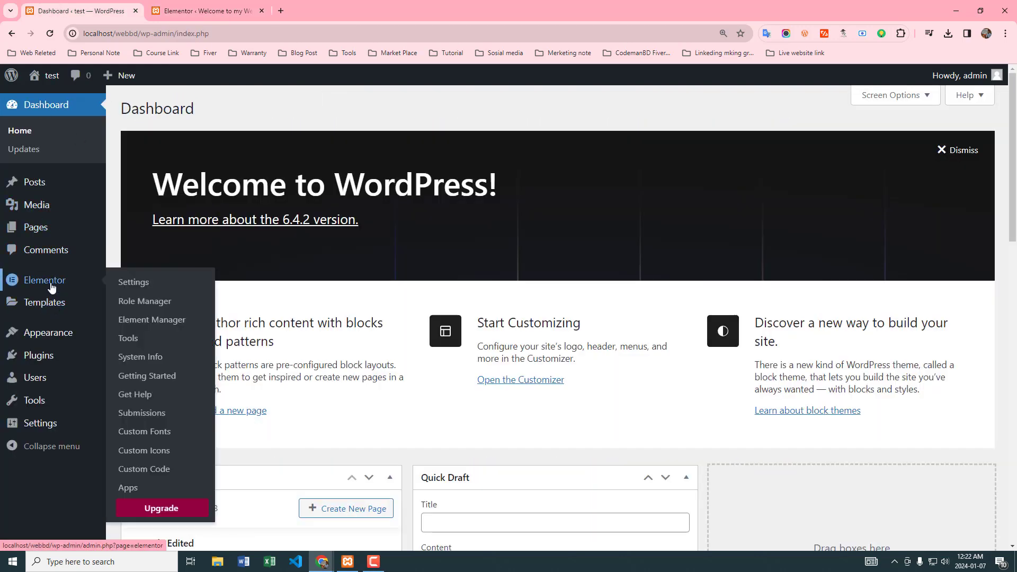
pyautogui.click(134, 284)
pyautogui.click(331, 150)
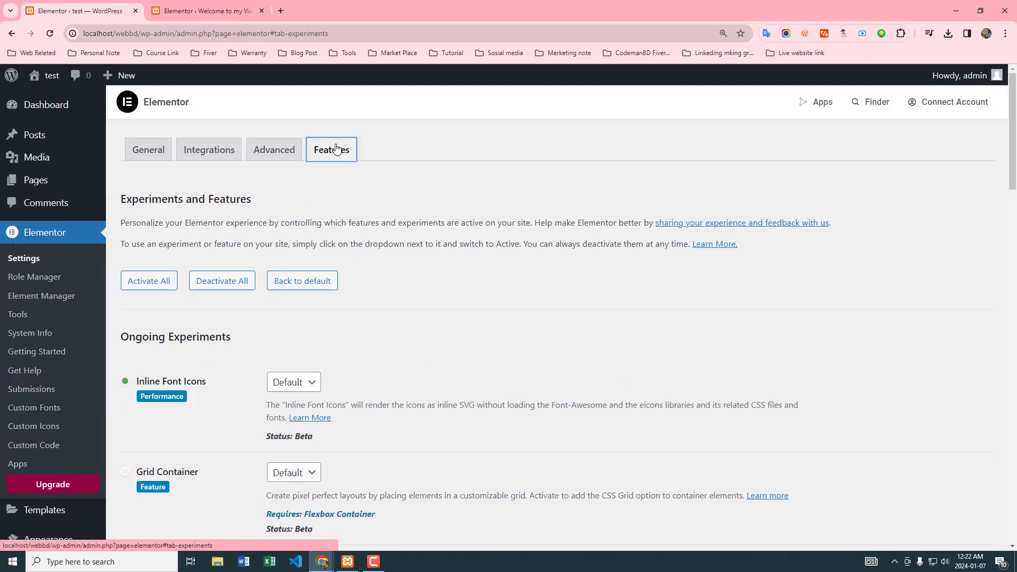
pyautogui.scroll(-15, 295, 348)
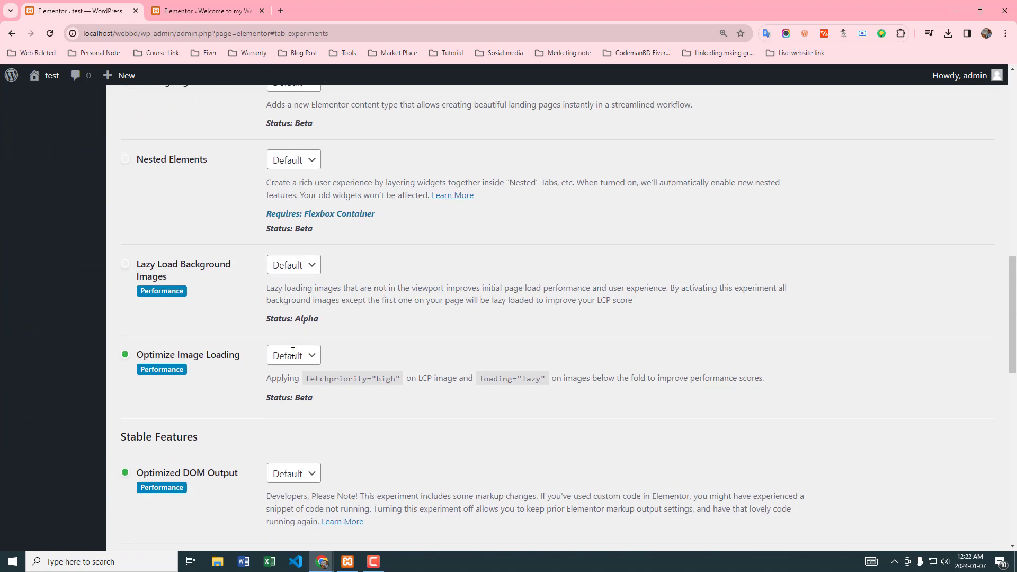
pyautogui.scroll(-6, 293, 356)
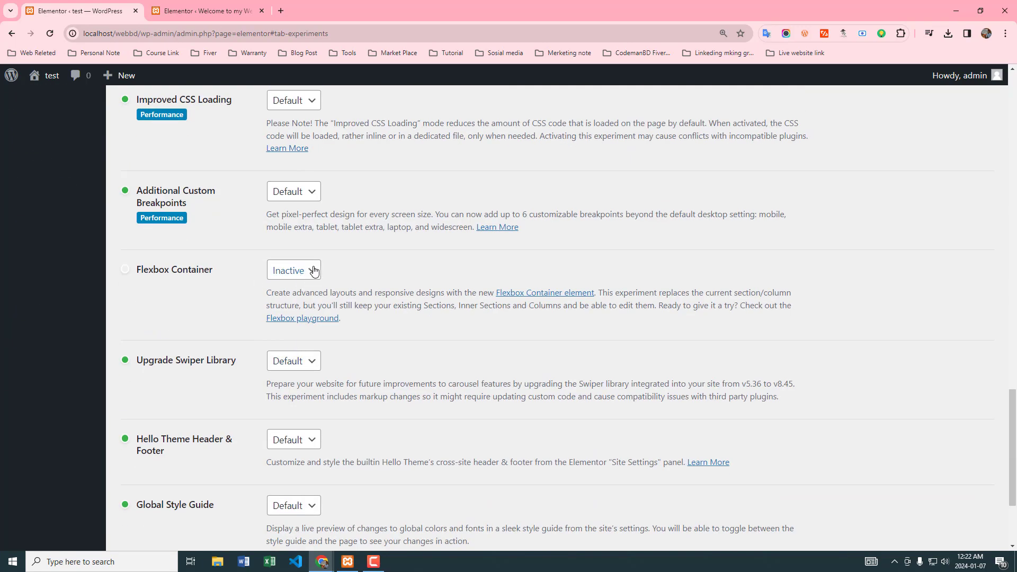
pyautogui.scroll(20, 223, 205)
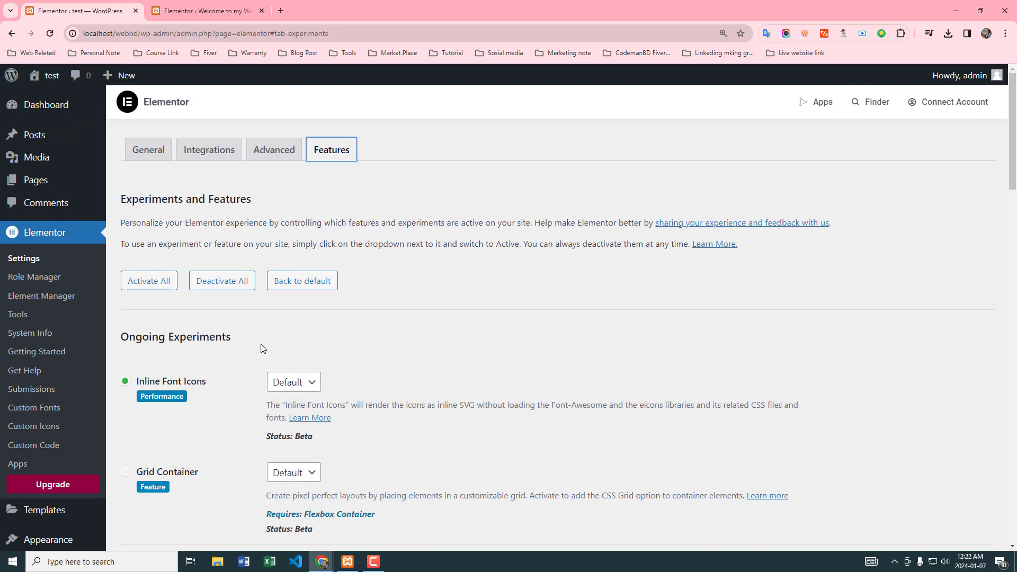
pyautogui.click(202, 7)
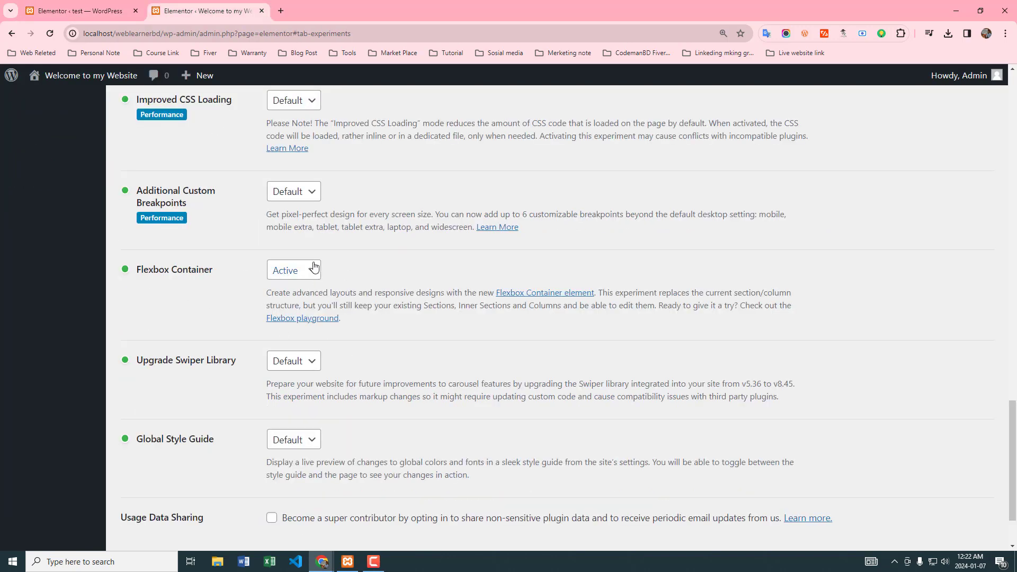
pyautogui.scroll(20, 377, 259)
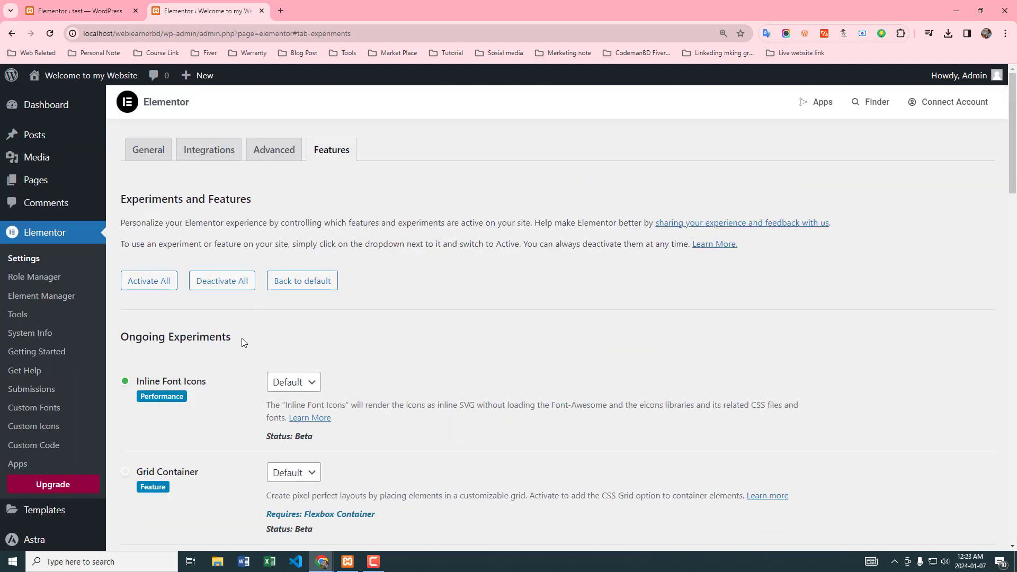
# Step: Open the test site's page list in a new browser tab and edit its Home page with Elementor
pyautogui.hotkey('ctrl', 'shift', 'Tab')
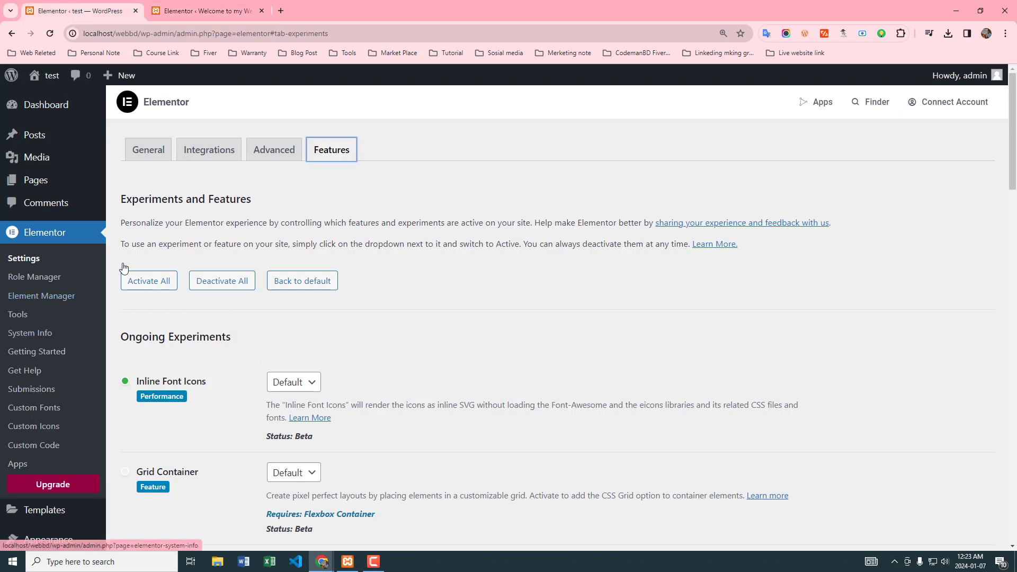
pyautogui.moveTo(39, 183)
pyautogui.rightClick(135, 184)
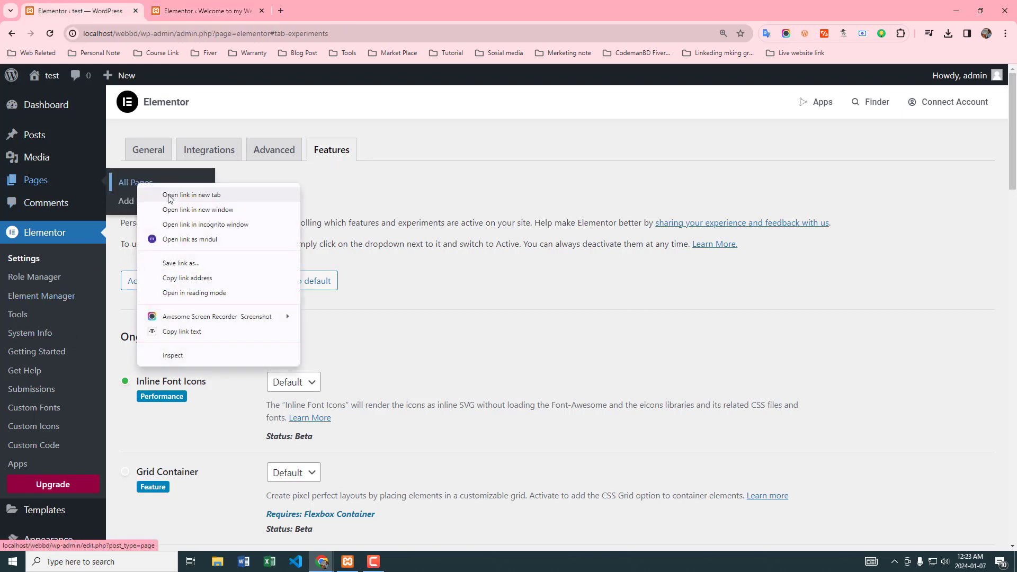
pyautogui.click(159, 192)
pyautogui.hotkey('ctrl', 'Tab')
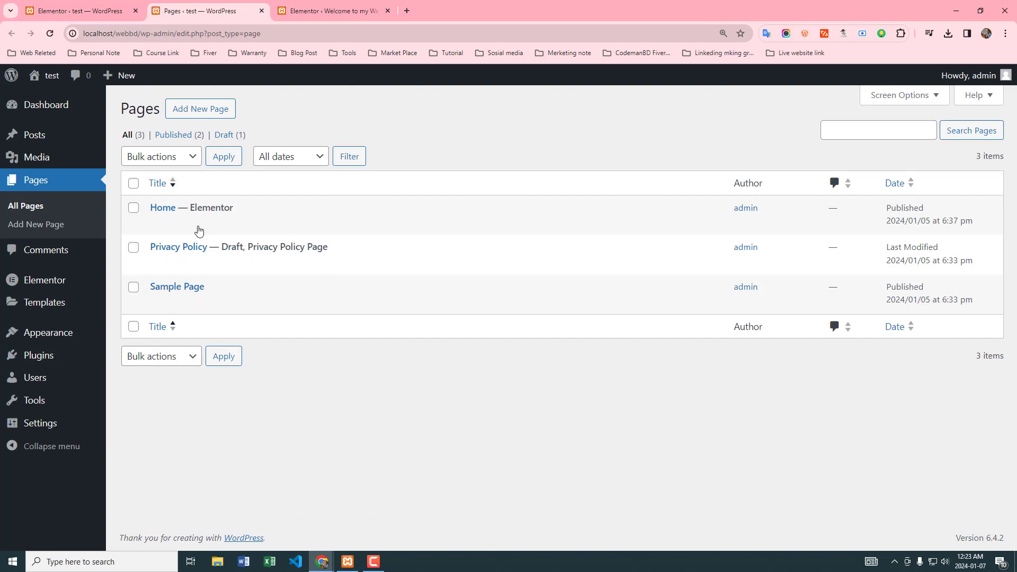
pyautogui.click(317, 227)
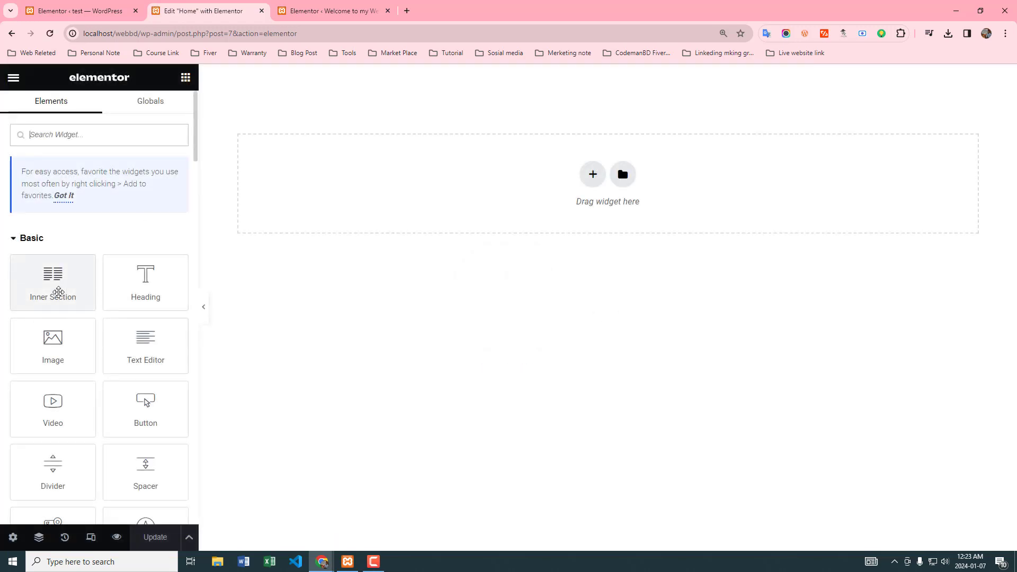
# Step: Open the "Welcome to my Website" page list in a new browser tab and edit its Home page with Elementor
pyautogui.click(329, 11)
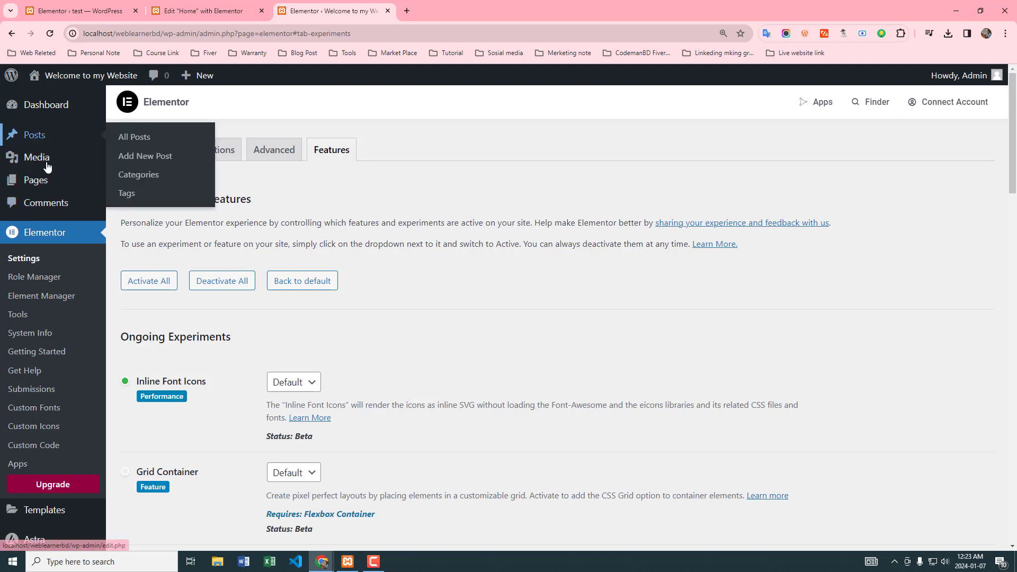
pyautogui.moveTo(46, 180)
pyautogui.rightClick(140, 186)
pyautogui.click(174, 193)
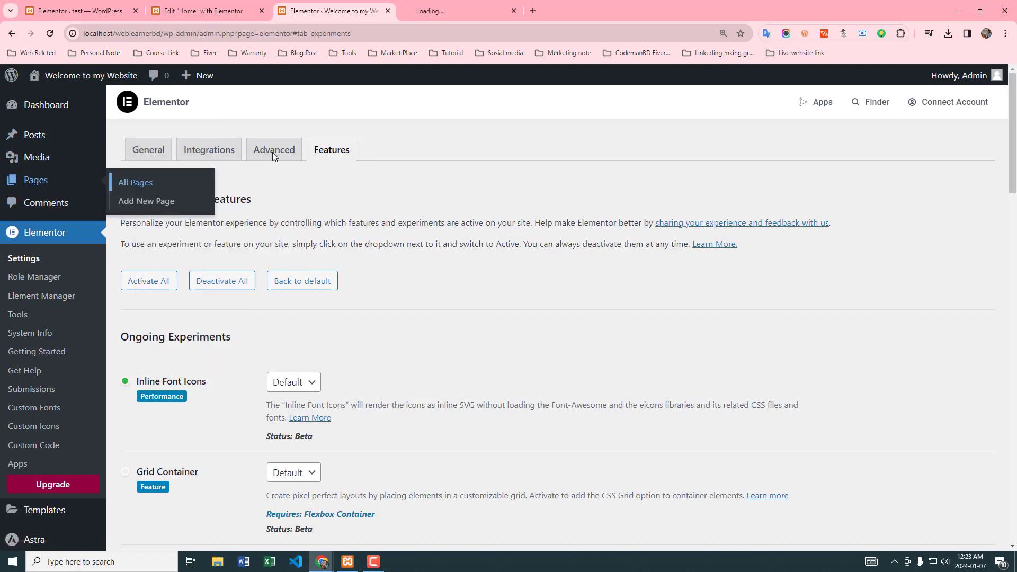
pyautogui.click(456, 11)
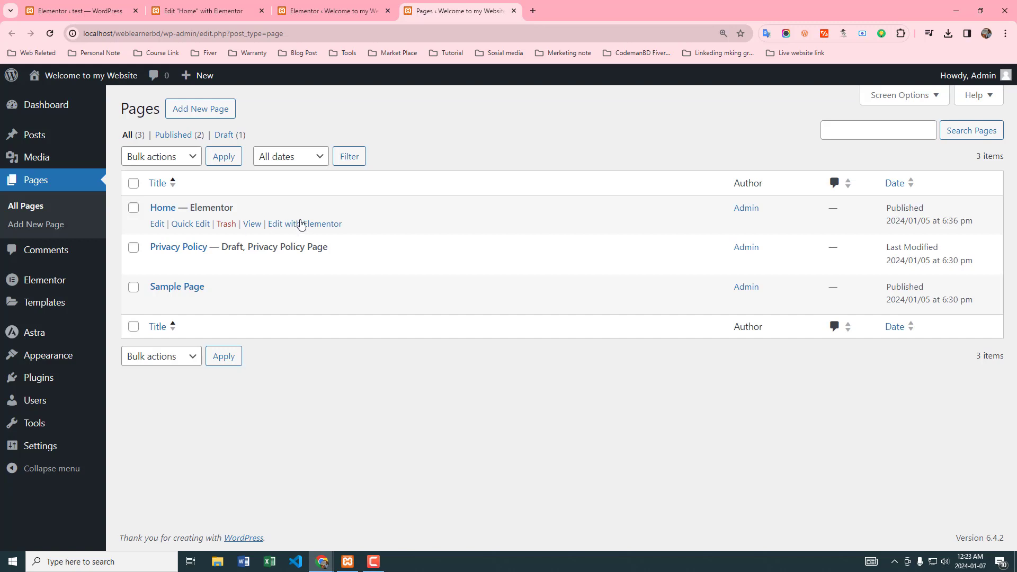
pyautogui.click(306, 225)
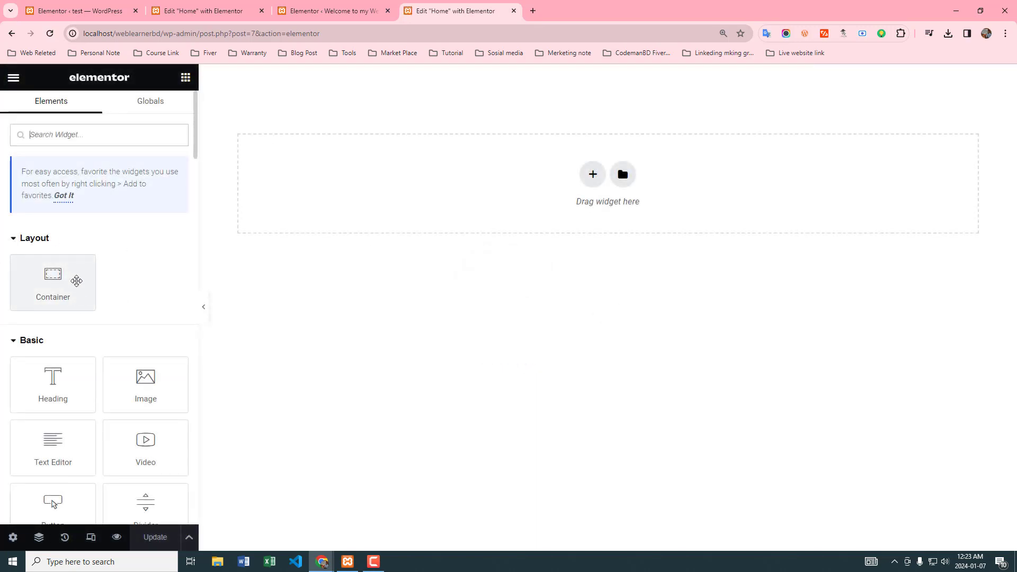
# Step: Compare the available layout widgets in the Elementor editors of the two sites' Home pages
pyautogui.click(204, 11)
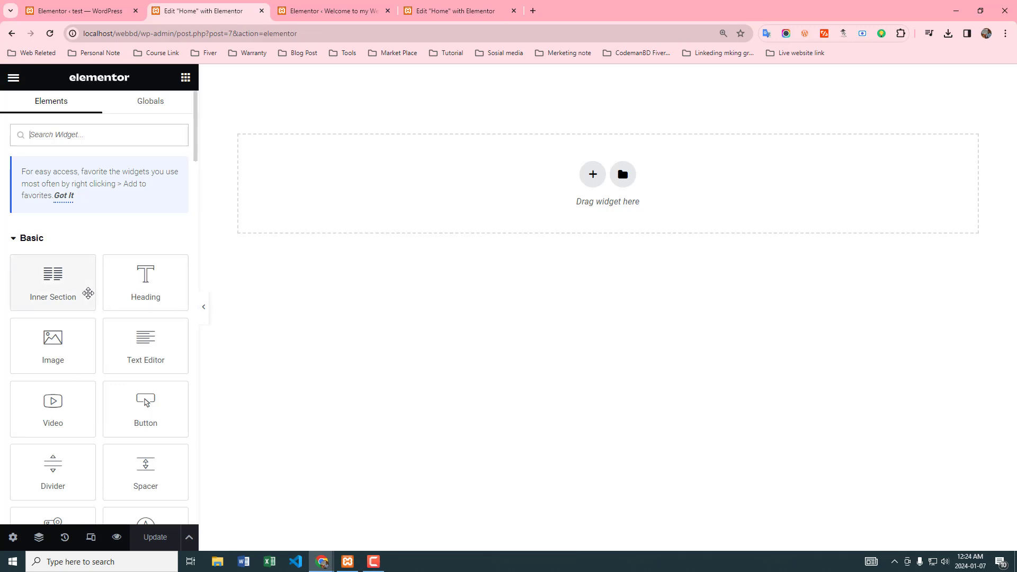
pyautogui.click(456, 10)
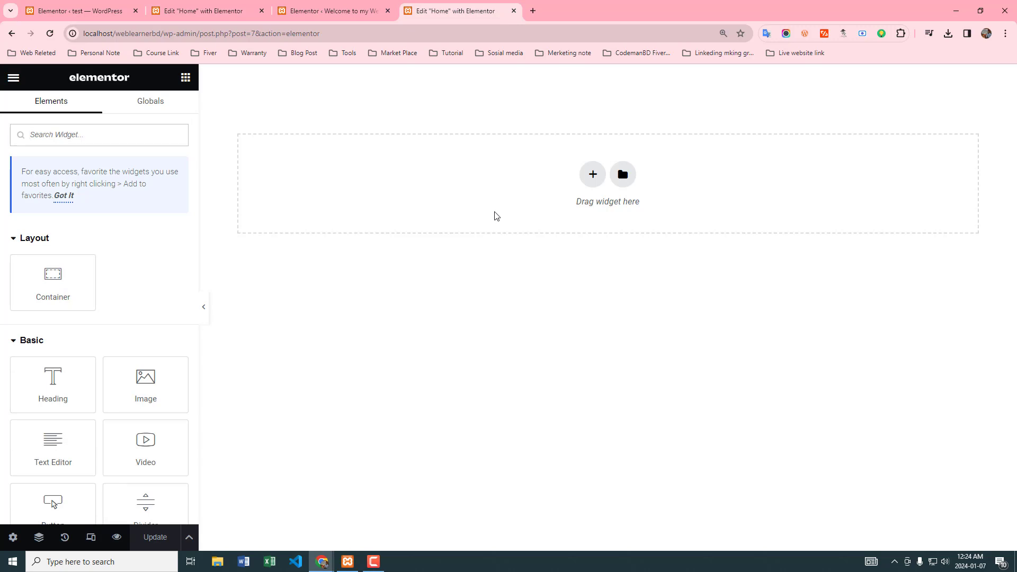
pyautogui.click(202, 11)
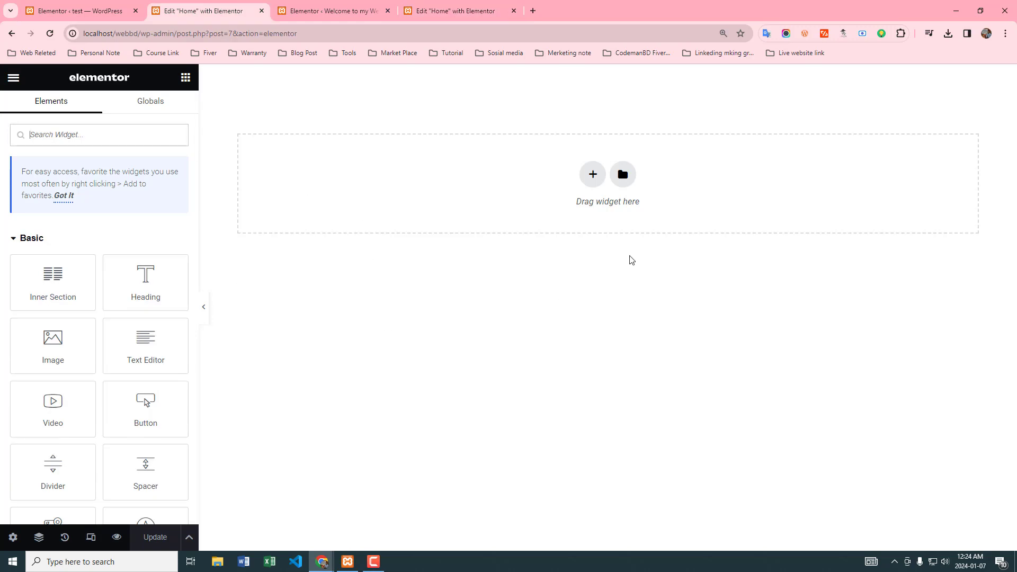
# Step: Display the structure choices for a new section and a new container on the two Home pages and compare them
pyautogui.click(593, 175)
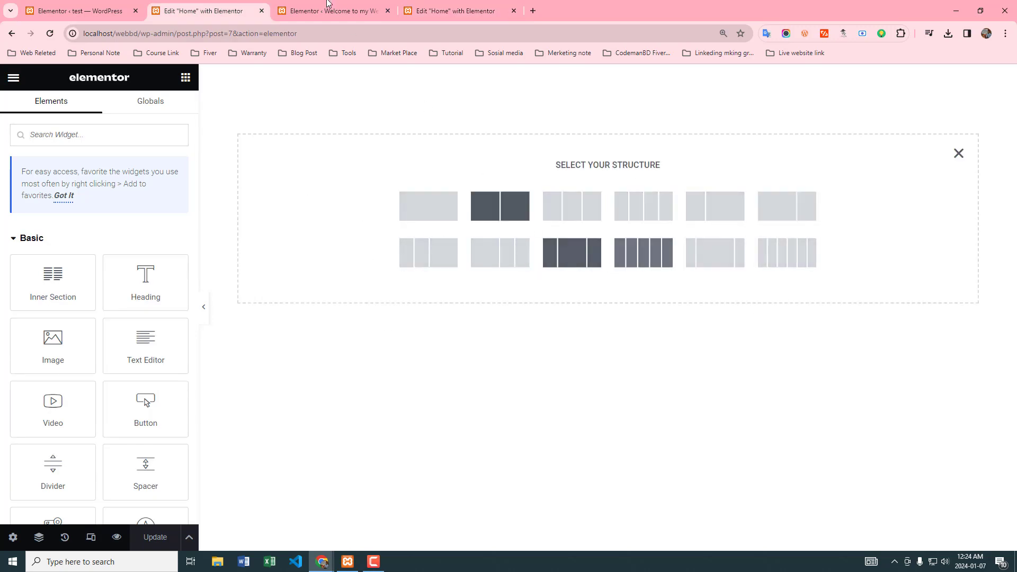
pyautogui.click(448, 5)
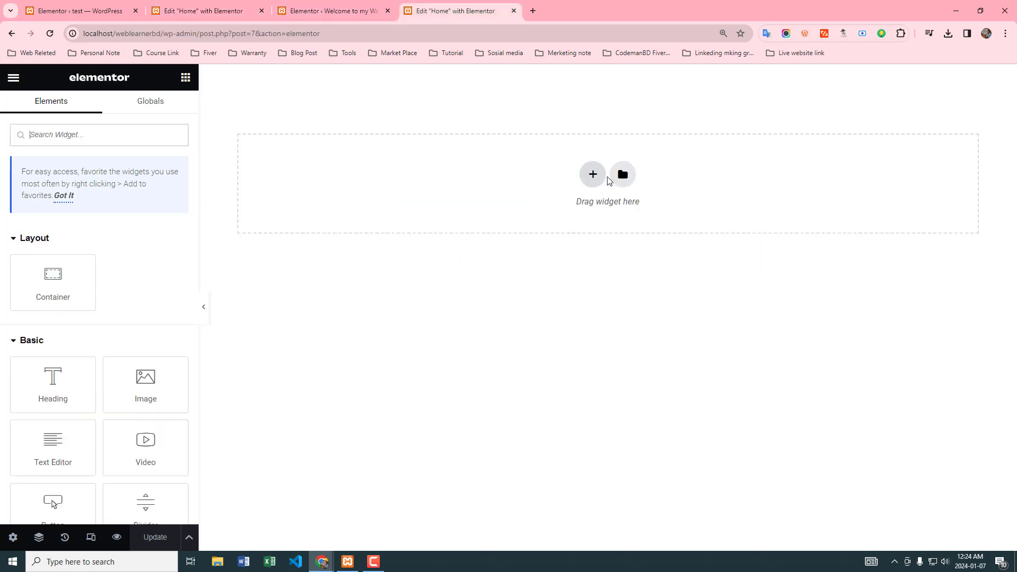
pyautogui.click(593, 175)
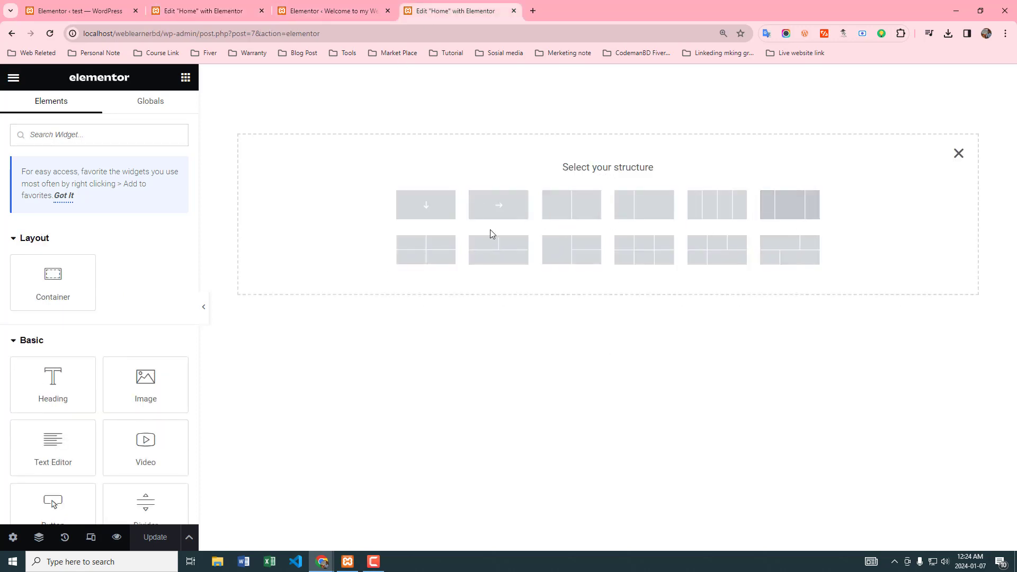
pyautogui.click(180, 11)
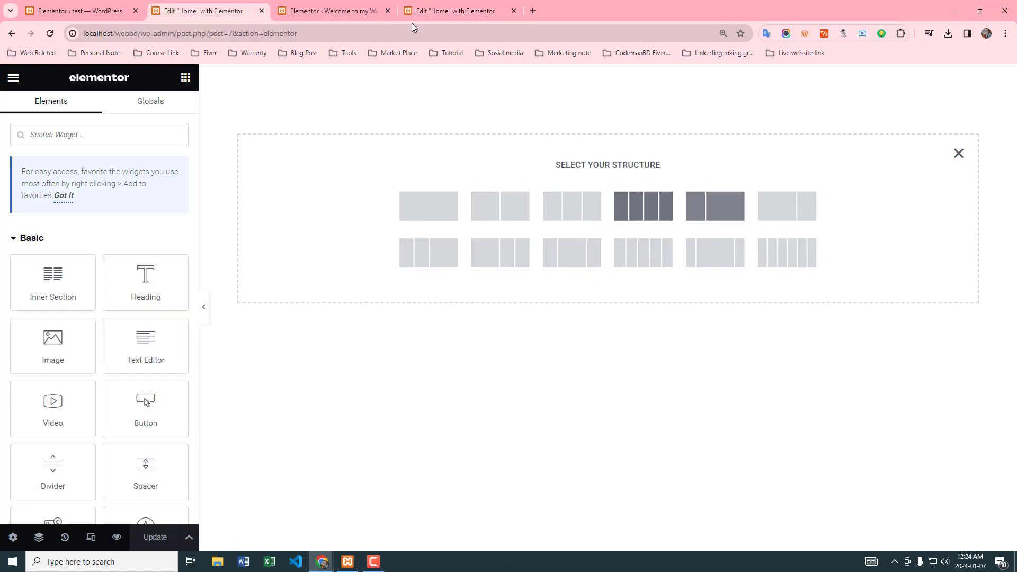
# Step: Add a downward-direction container to the weblearnerbd Home page and nest two more containers inside it, one within the other
pyautogui.click(456, 11)
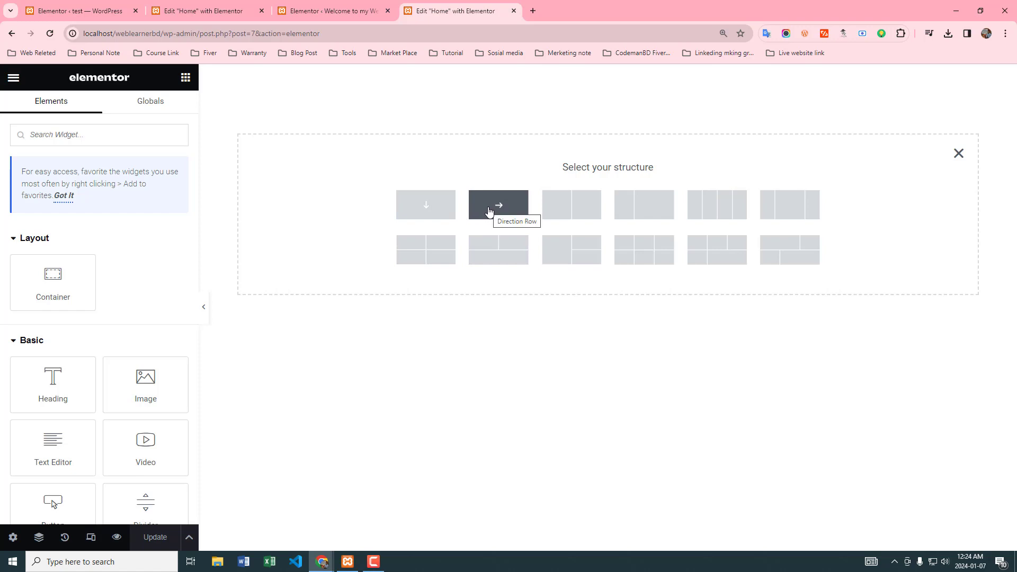
pyautogui.click(428, 213)
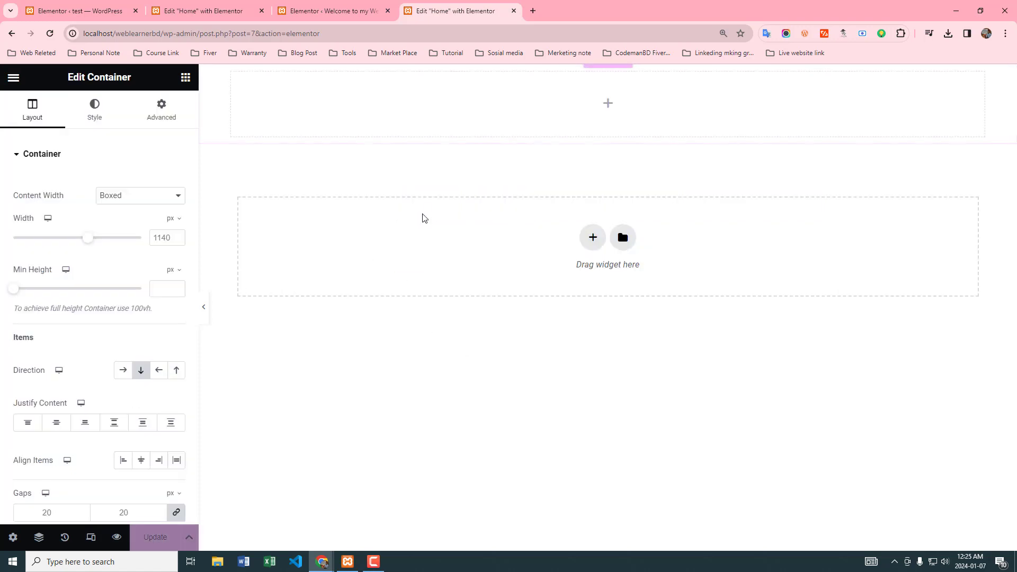
pyautogui.click(610, 107)
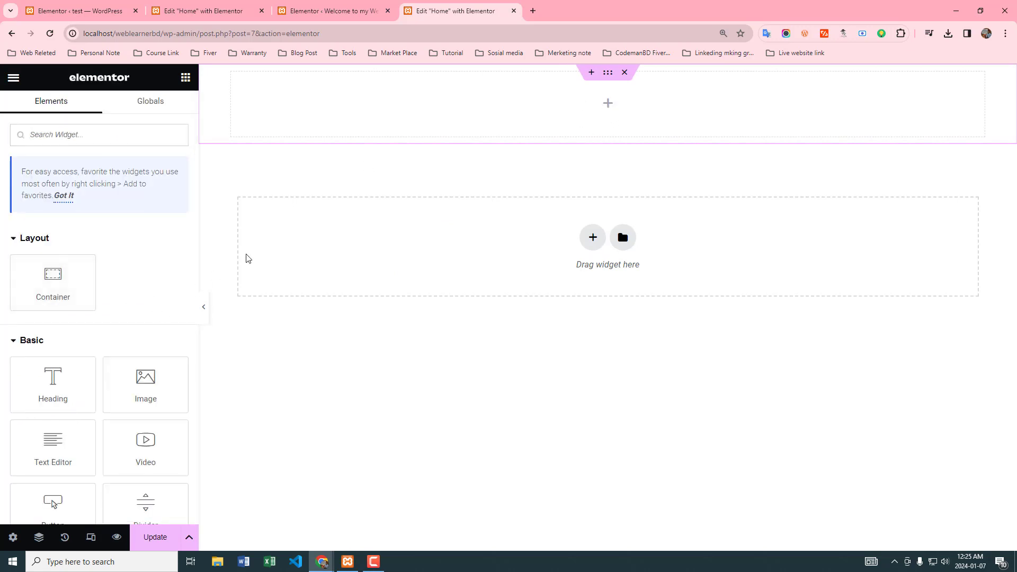
pyautogui.moveTo(52, 282); pyautogui.dragTo(606, 127)
pyautogui.click(607, 109)
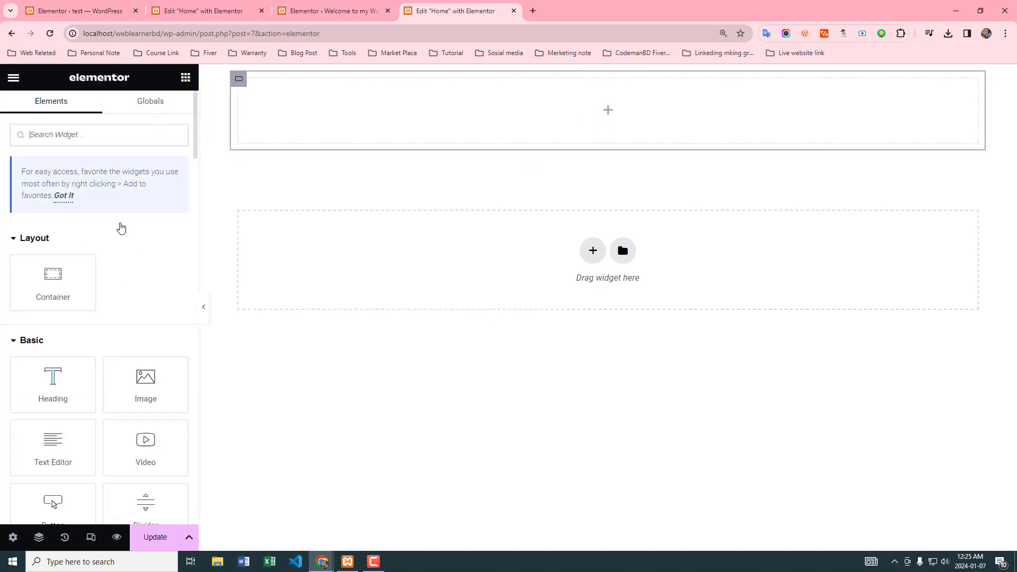
pyautogui.moveTo(53, 281); pyautogui.dragTo(630, 109)
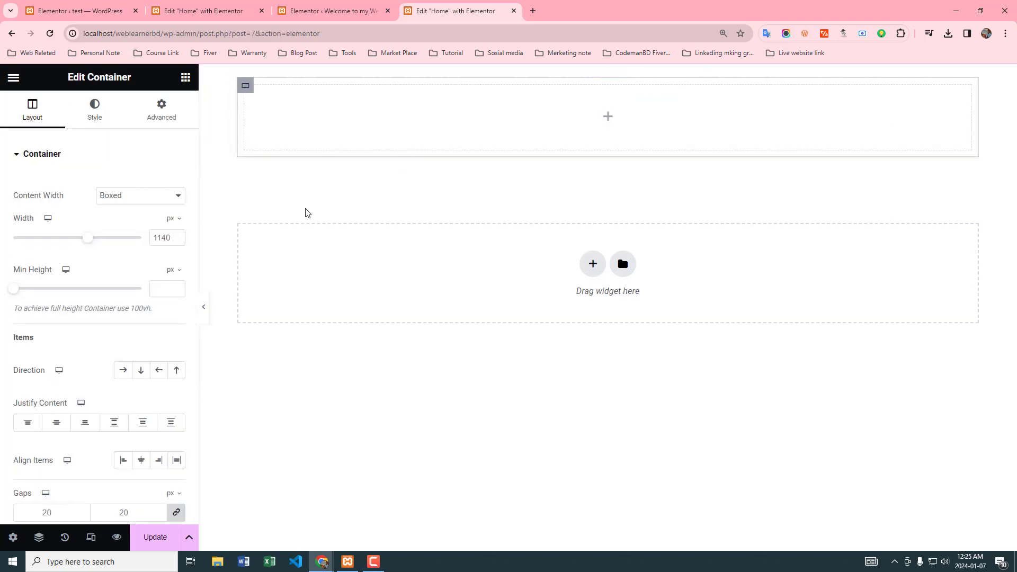
# Step: Nest another container inside the innermost container on the weblearnerbd Home page and duplicate it
pyautogui.click(607, 116)
pyautogui.moveTo(49, 293); pyautogui.dragTo(615, 133)
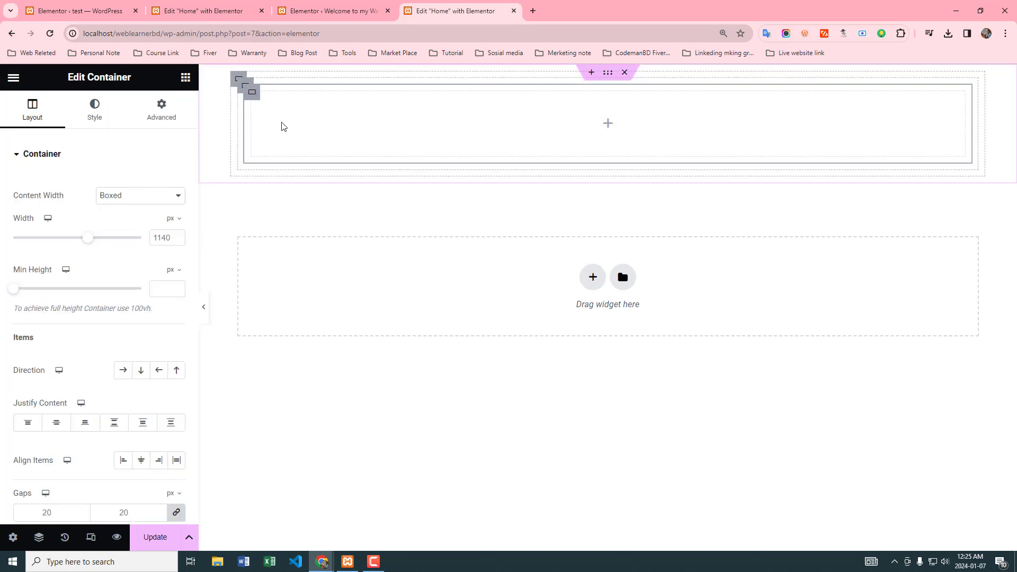
pyautogui.rightClick(252, 93)
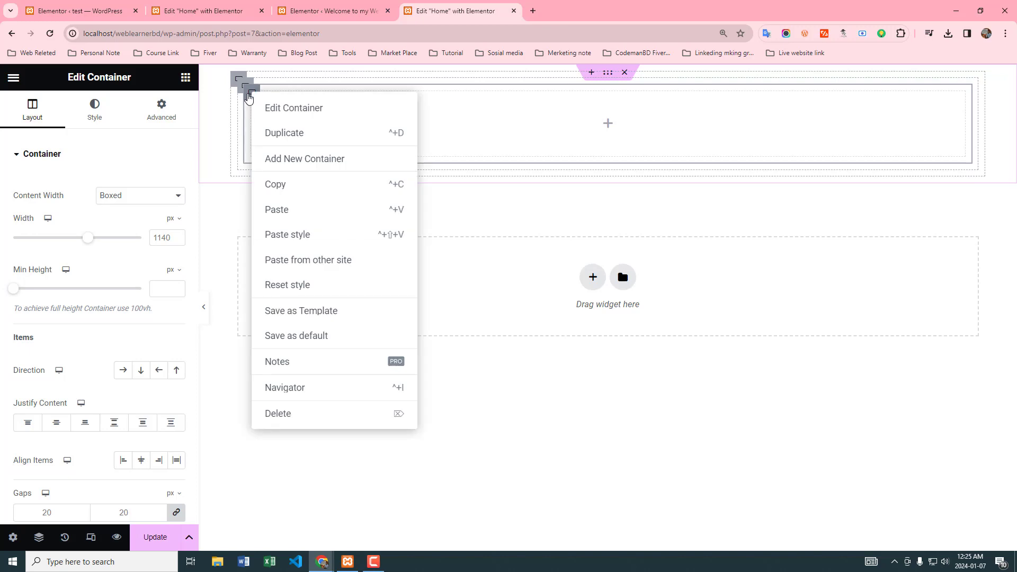
pyautogui.click(285, 134)
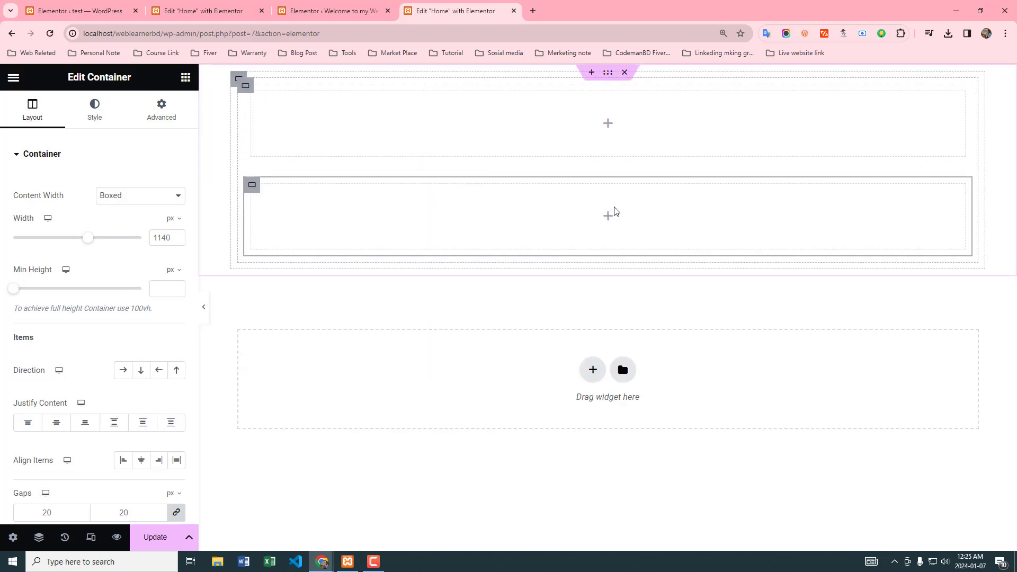
# Step: Add a single-column section to the webbd Home page and place a Heading widget in it
pyautogui.click(204, 11)
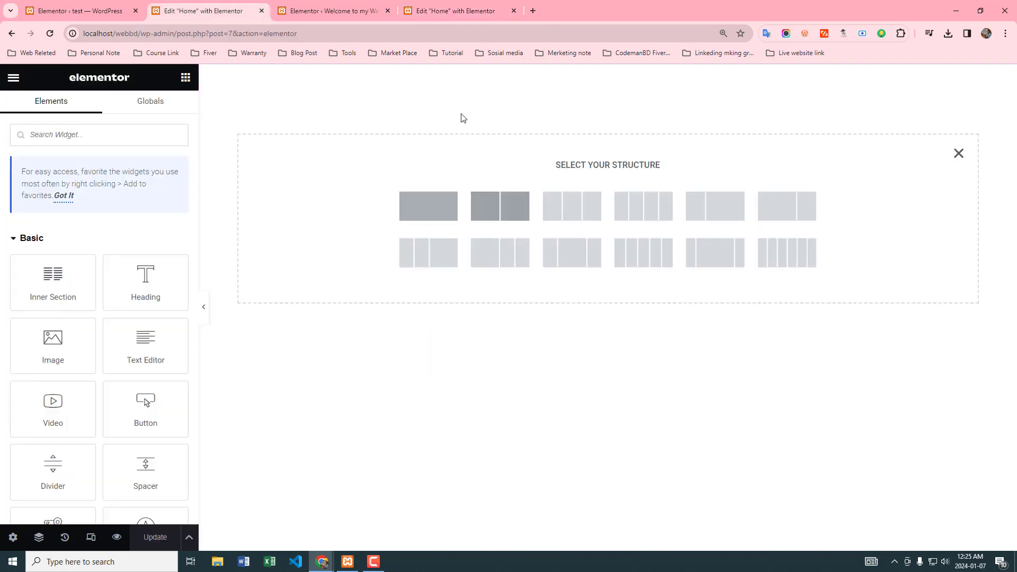
pyautogui.click(428, 206)
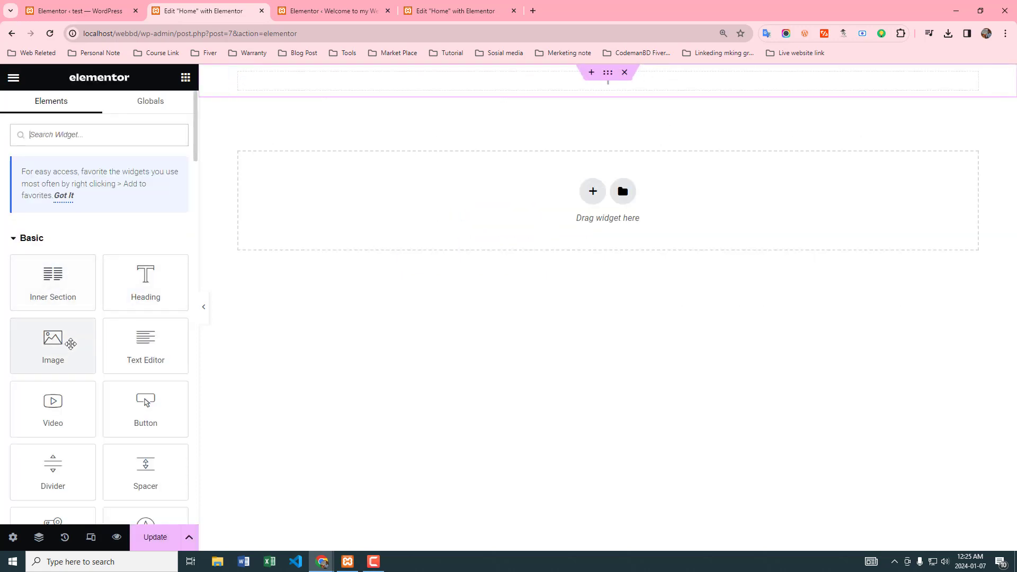
pyautogui.moveTo(144, 283); pyautogui.dragTo(517, 83)
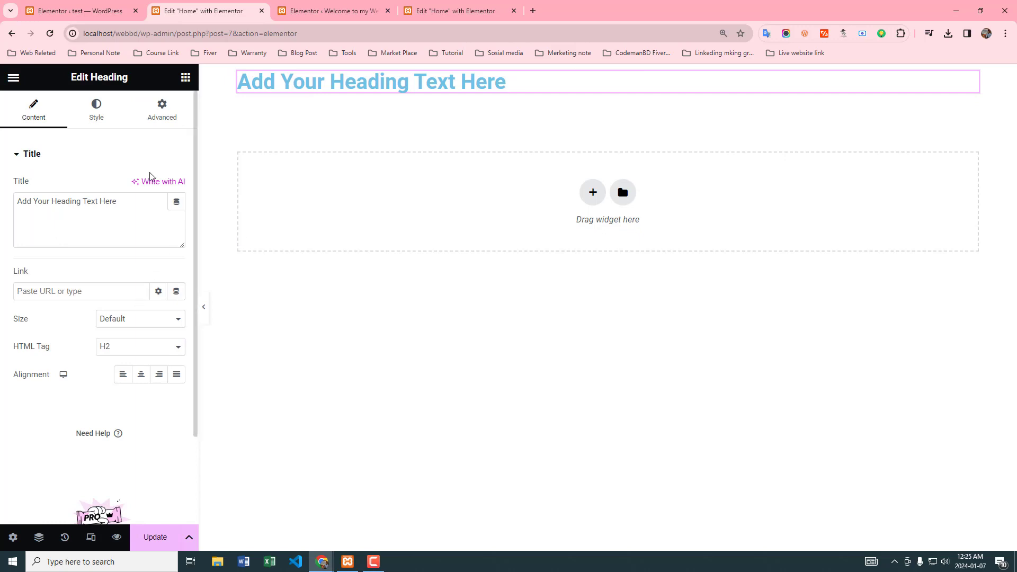
# Step: Add an Inner Section below the heading and try to nest another Inner Section in its first column
pyautogui.click(186, 78)
pyautogui.moveTo(43, 286); pyautogui.dragTo(490, 90)
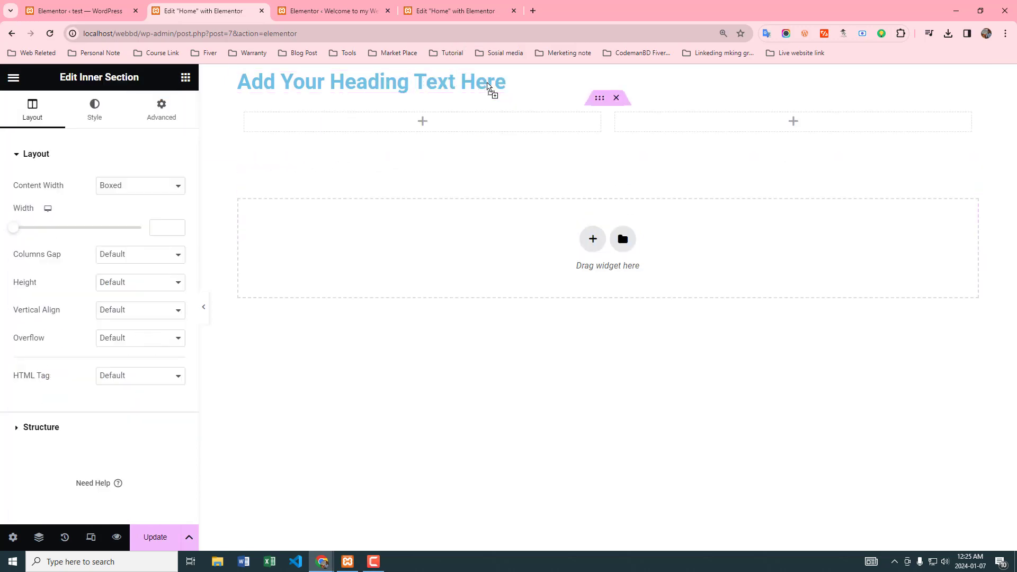
pyautogui.click(423, 124)
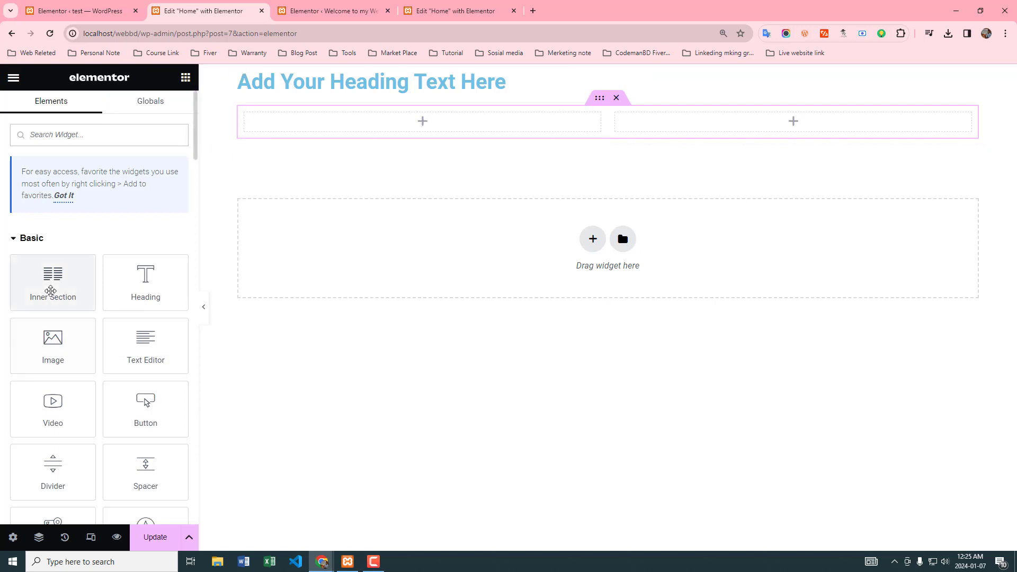
pyautogui.moveTo(50, 283); pyautogui.dragTo(431, 123)
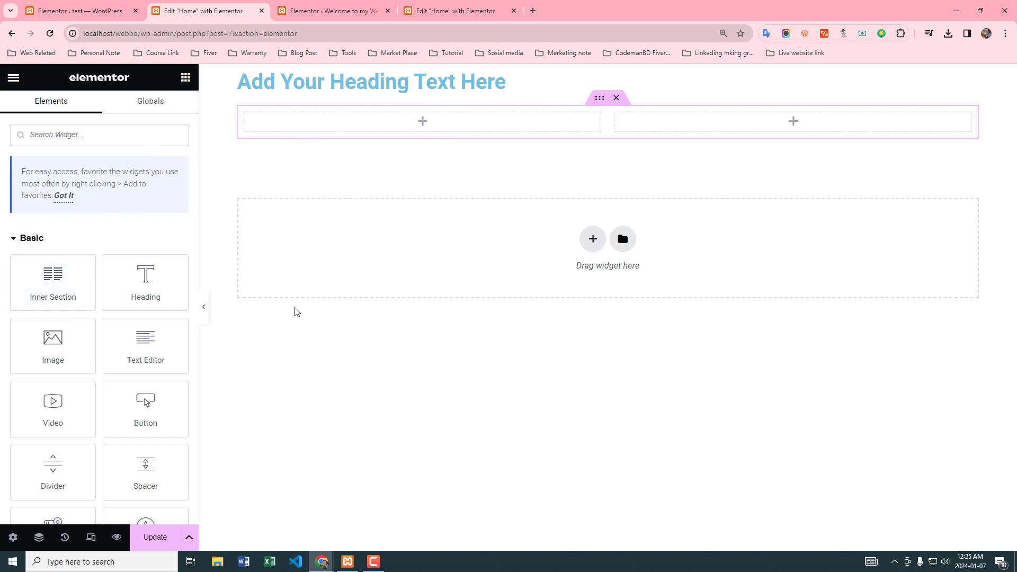
# Step: Nest a container and its duplicate inside the lower container on the weblearnerbd Home page, arranged in a horizontal row
pyautogui.click(467, 12)
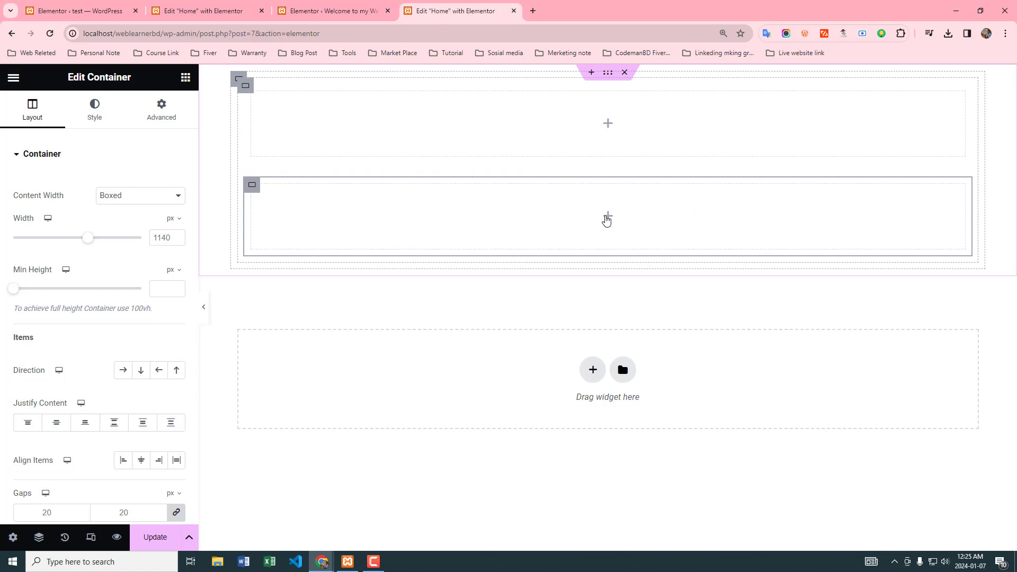
pyautogui.click(607, 220)
pyautogui.moveTo(53, 277); pyautogui.dragTo(500, 216)
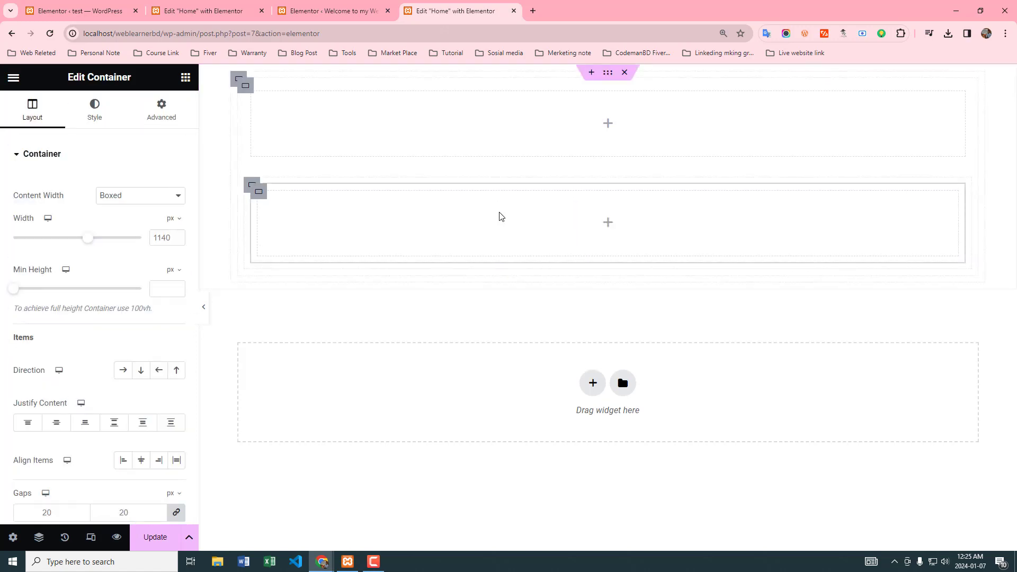
pyautogui.rightClick(259, 194)
pyautogui.click(295, 235)
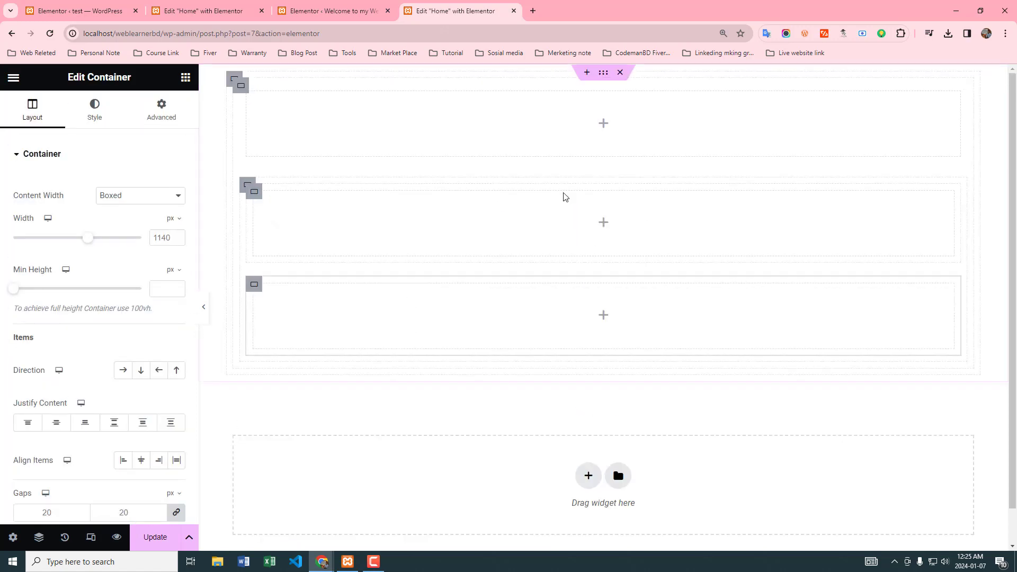
pyautogui.click(247, 185)
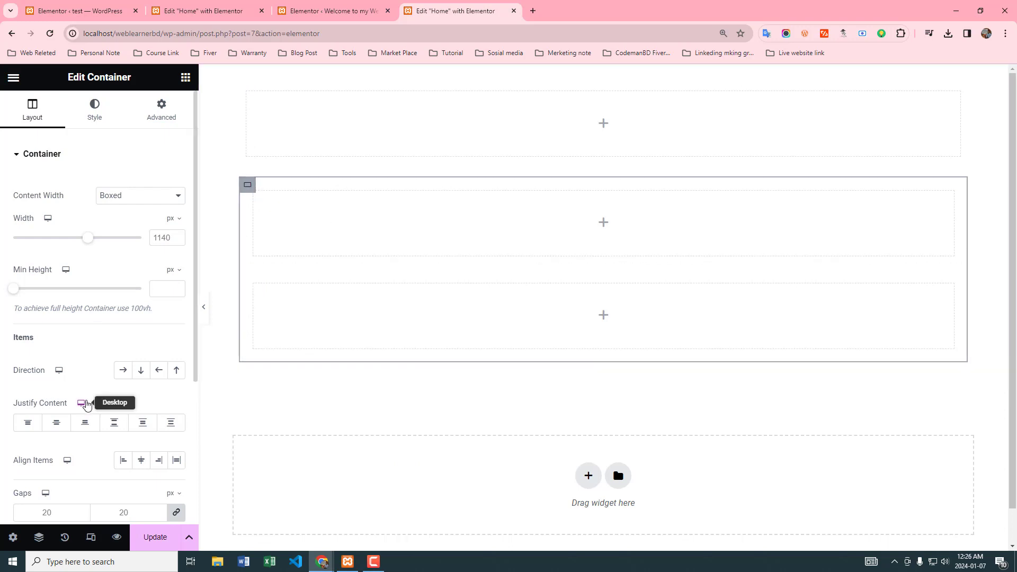
pyautogui.click(122, 370)
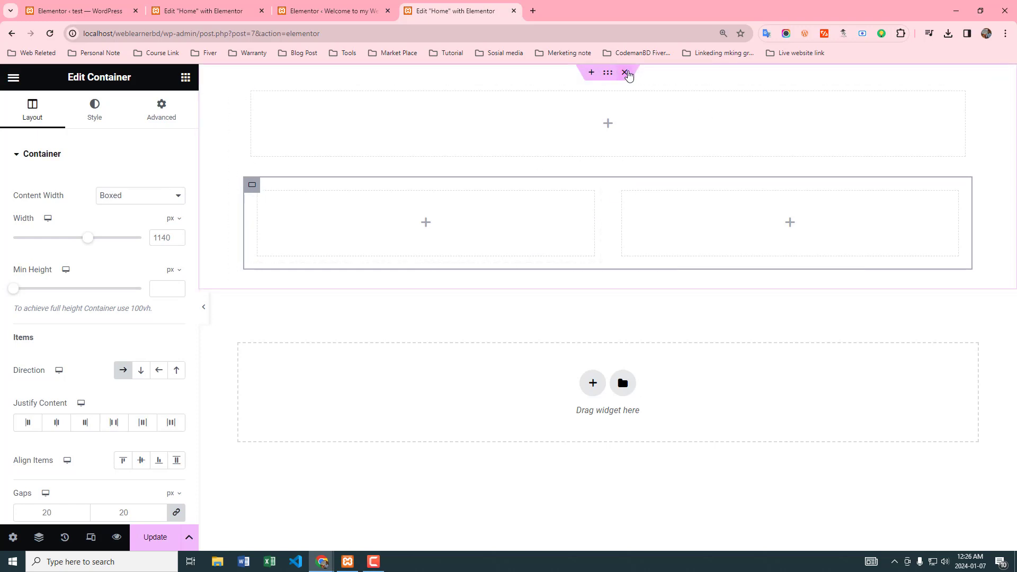
# Step: Replace the nested container structure on the weblearnerbd Home page with a new downward-direction container
pyautogui.click(626, 73)
pyautogui.click(593, 175)
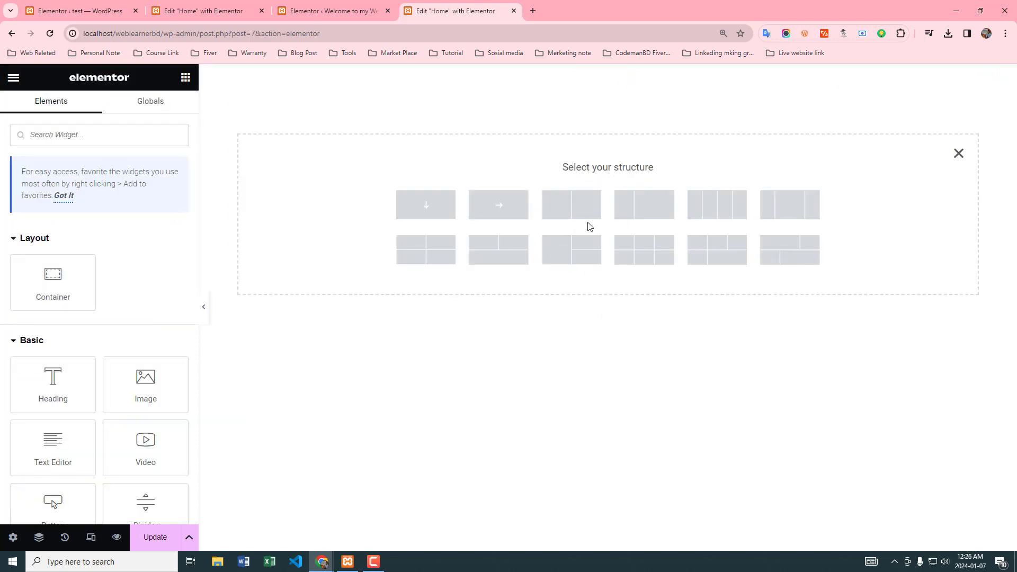
pyautogui.click(440, 209)
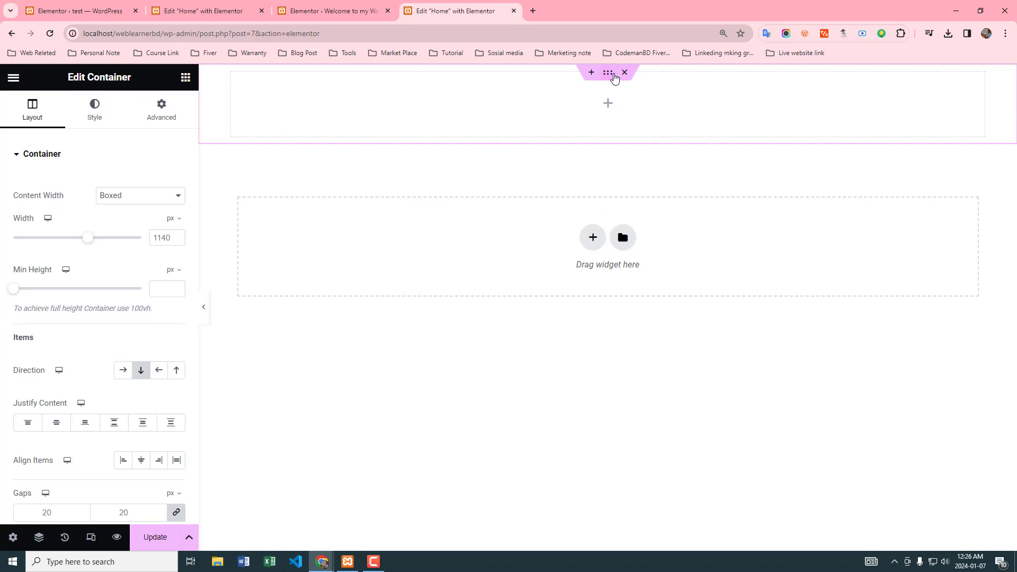
# Step: Set the container's content width to Full Width and its minimum height to 80 vh
pyautogui.click(143, 196)
pyautogui.click(126, 221)
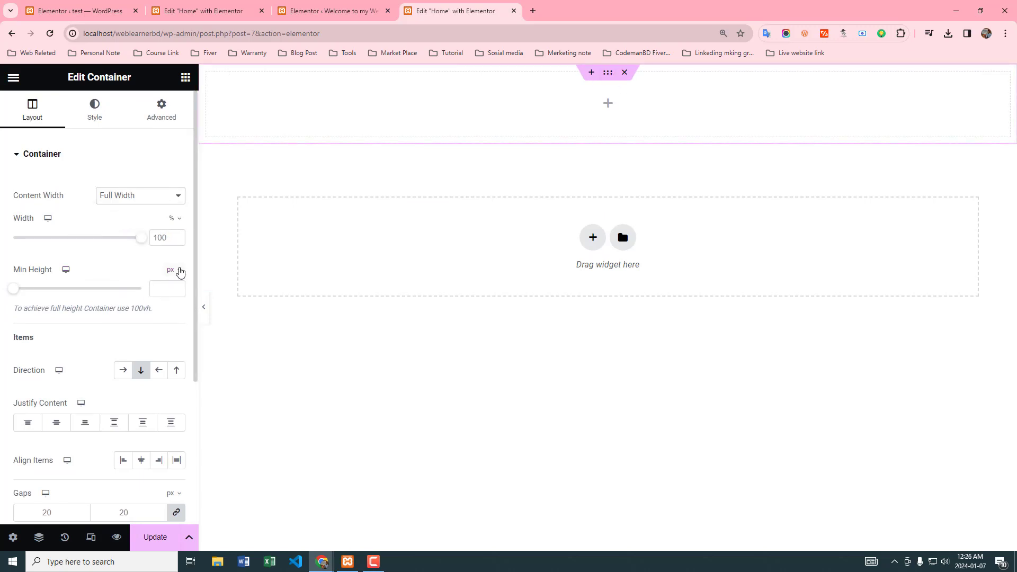
pyautogui.moveTo(177, 271)
pyautogui.click(170, 329)
pyautogui.write('80')
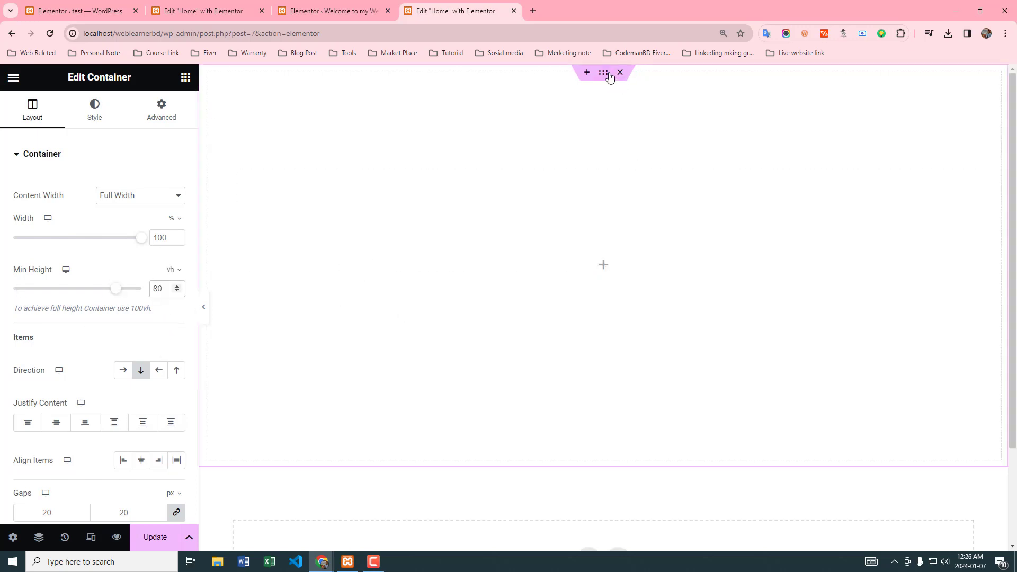
# Step: Give the container a classic background in a pale pink colour
pyautogui.click(94, 110)
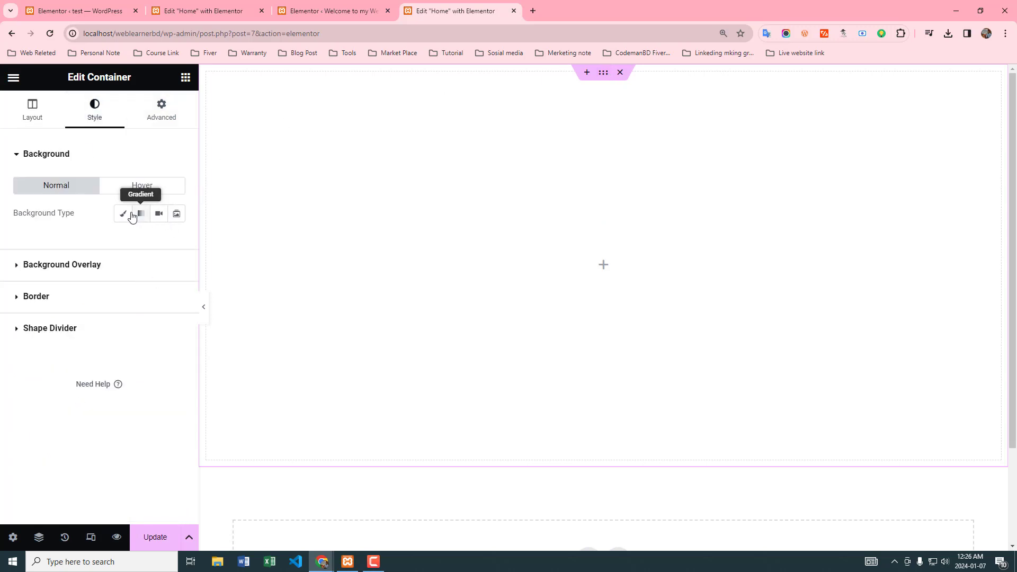
pyautogui.click(124, 213)
pyautogui.click(176, 241)
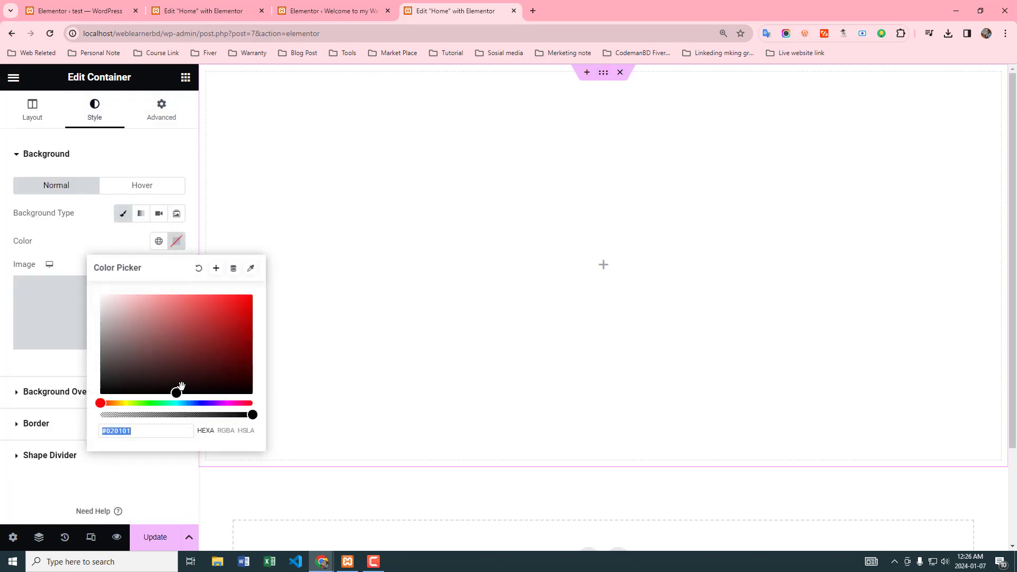
pyautogui.moveTo(177, 391); pyautogui.dragTo(109, 302)
pyautogui.click(165, 157)
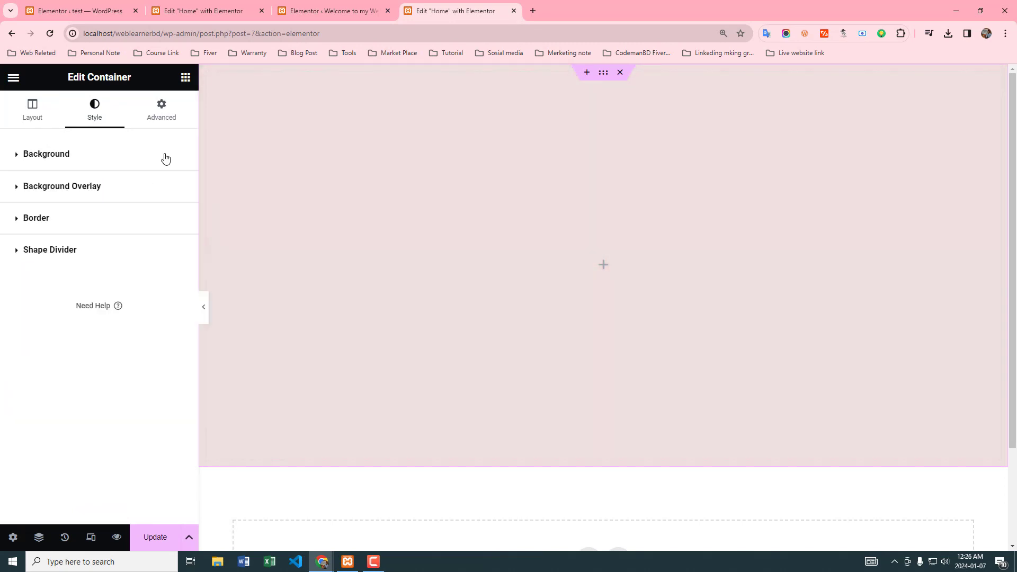
pyautogui.click(607, 267)
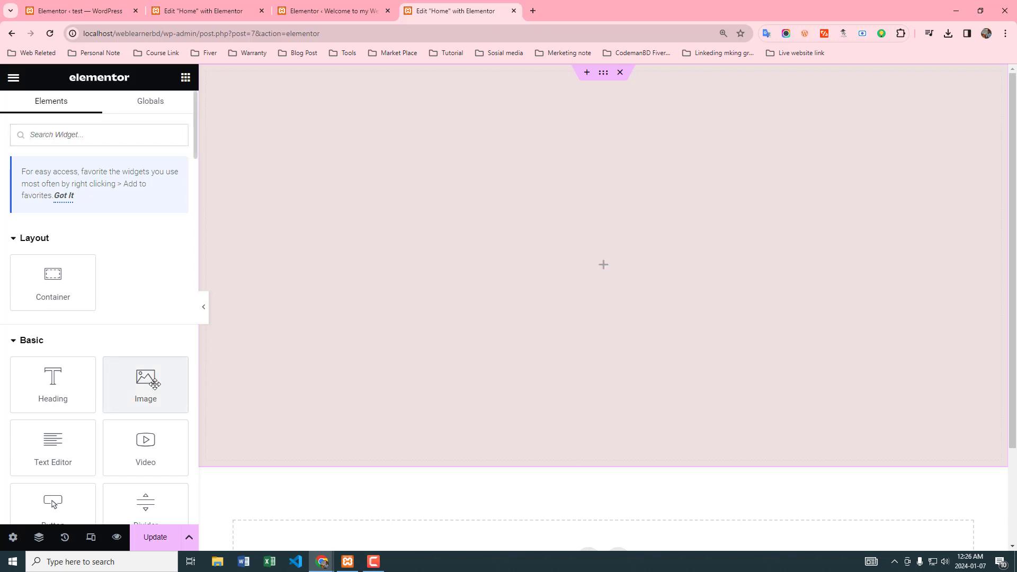
pyautogui.moveTo(146, 384); pyautogui.dragTo(549, 266)
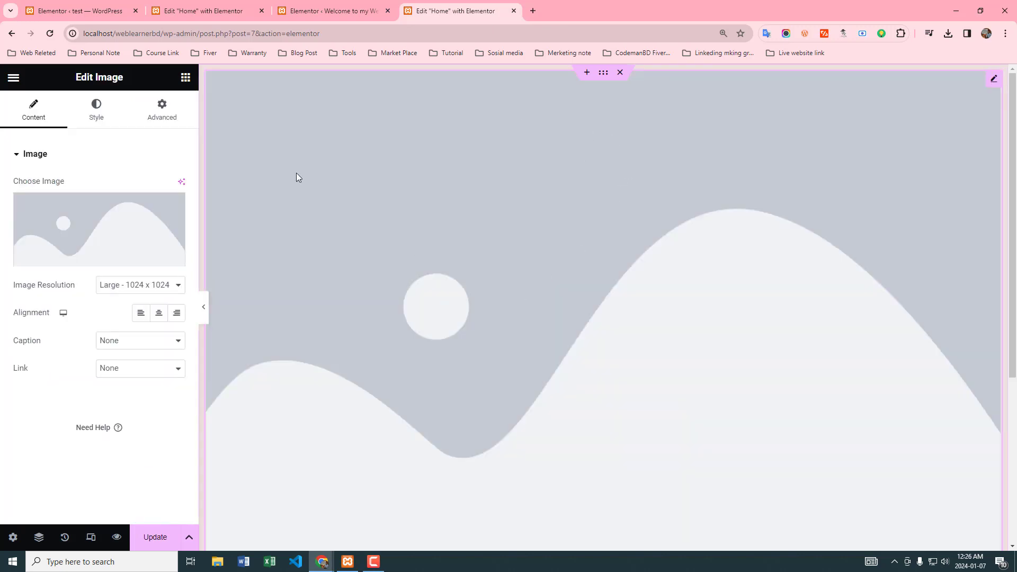
pyautogui.click(84, 226)
pyautogui.click(205, 233)
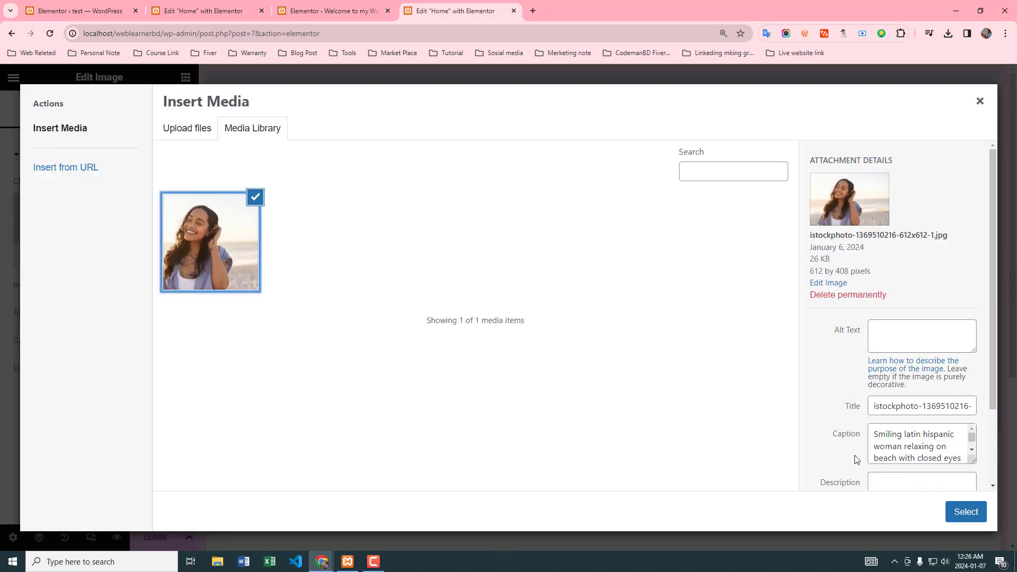
pyautogui.click(975, 515)
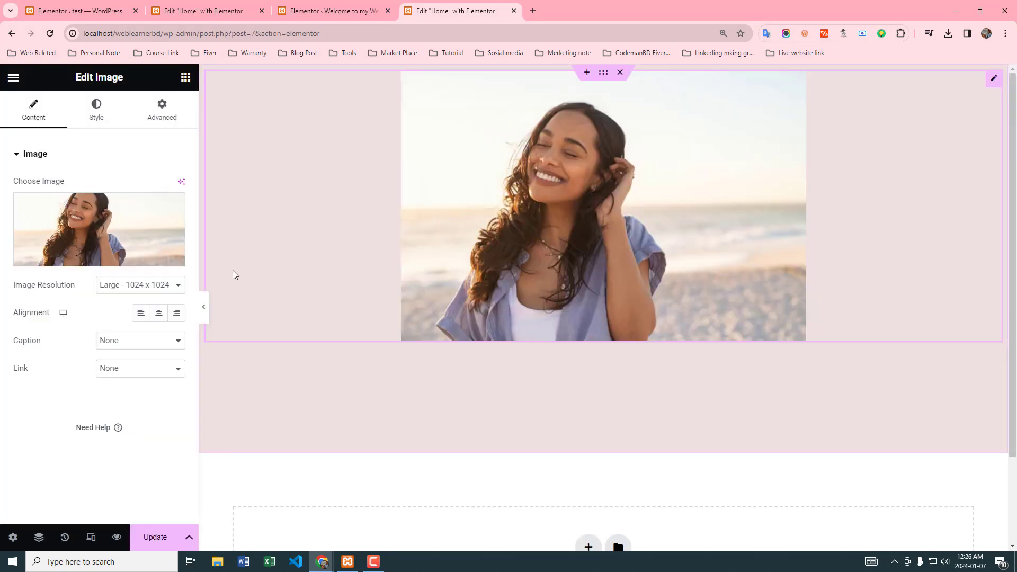
# Step: Add a Text Editor widget below the image and a Button widget beneath the text
pyautogui.click(185, 78)
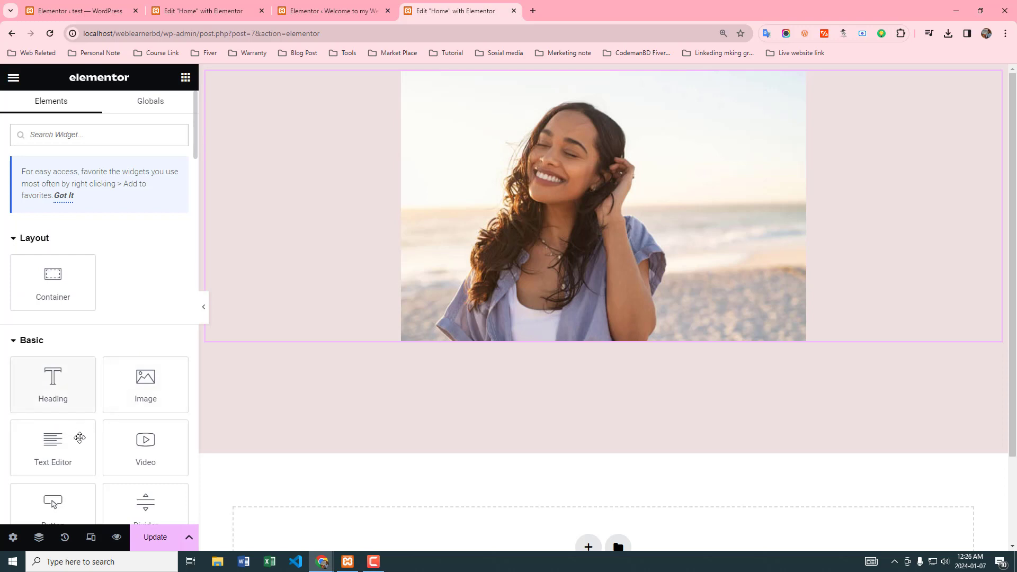
pyautogui.moveTo(51, 450); pyautogui.dragTo(526, 333)
pyautogui.click(185, 77)
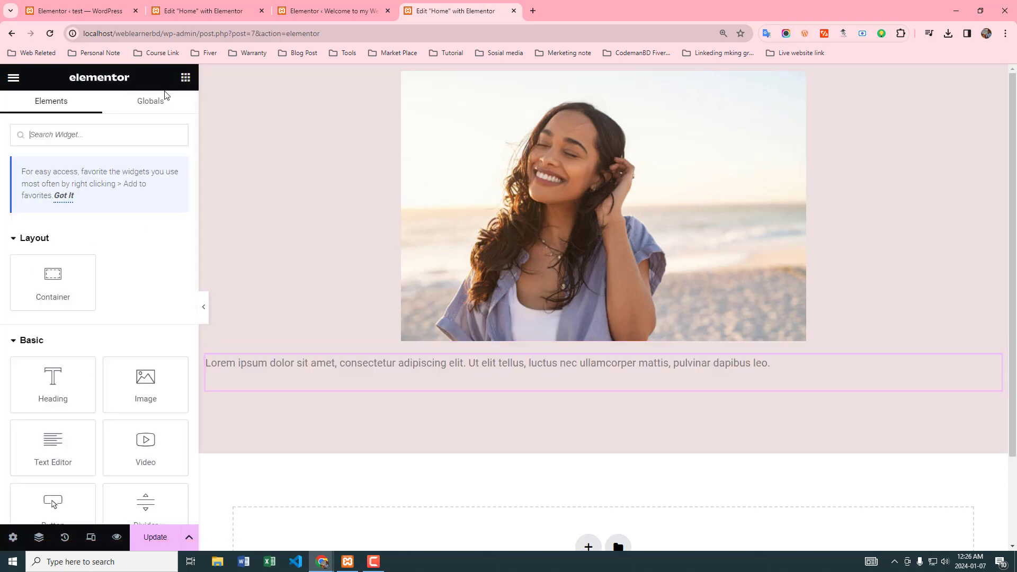
pyautogui.moveTo(53, 501); pyautogui.dragTo(569, 416)
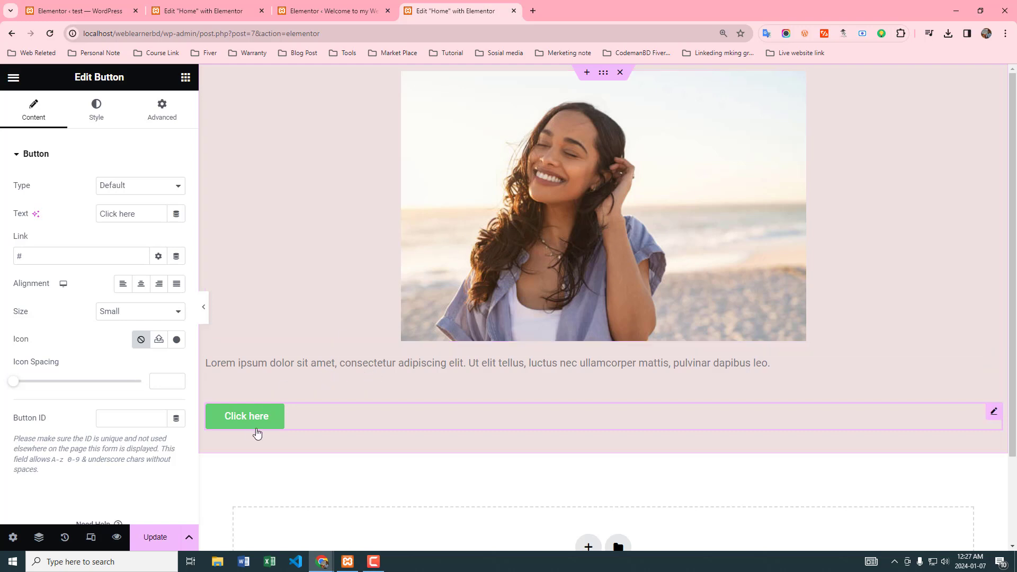
# Step: Examine the pink container's layout settings, including content width, minimum height, direction, justify content, align items, gaps and wrap
pyautogui.click(609, 74)
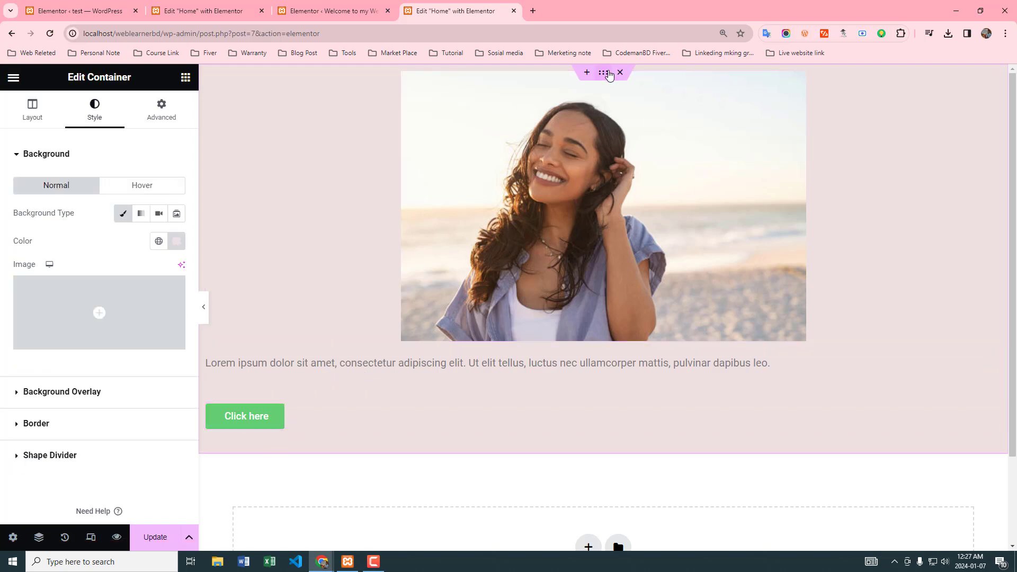
pyautogui.click(34, 117)
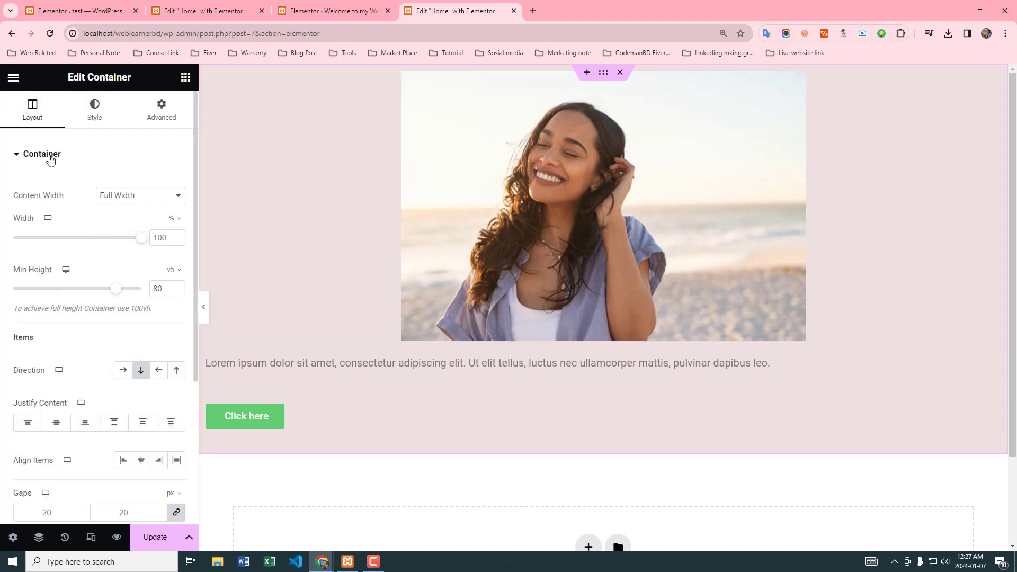
pyautogui.click(144, 200)
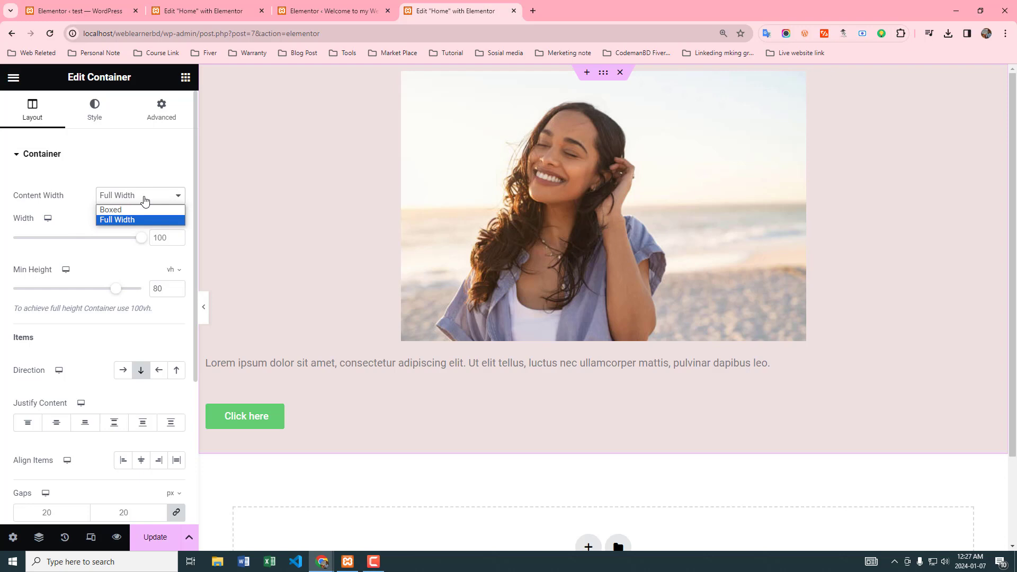
pyautogui.click(145, 200)
pyautogui.scroll(-2, 63, 287)
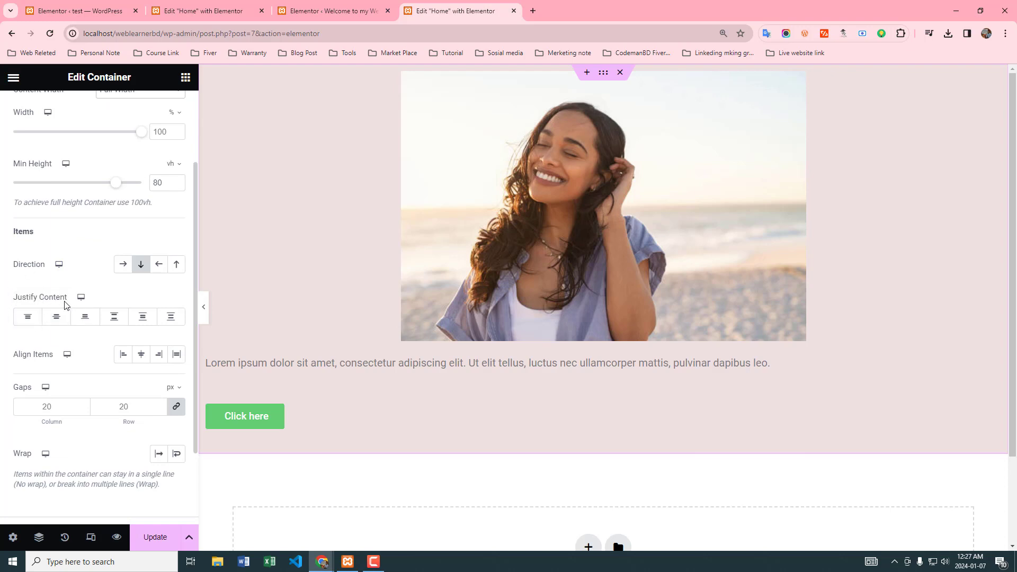
pyautogui.scroll(-1, 65, 303)
pyautogui.scroll(-1, 61, 309)
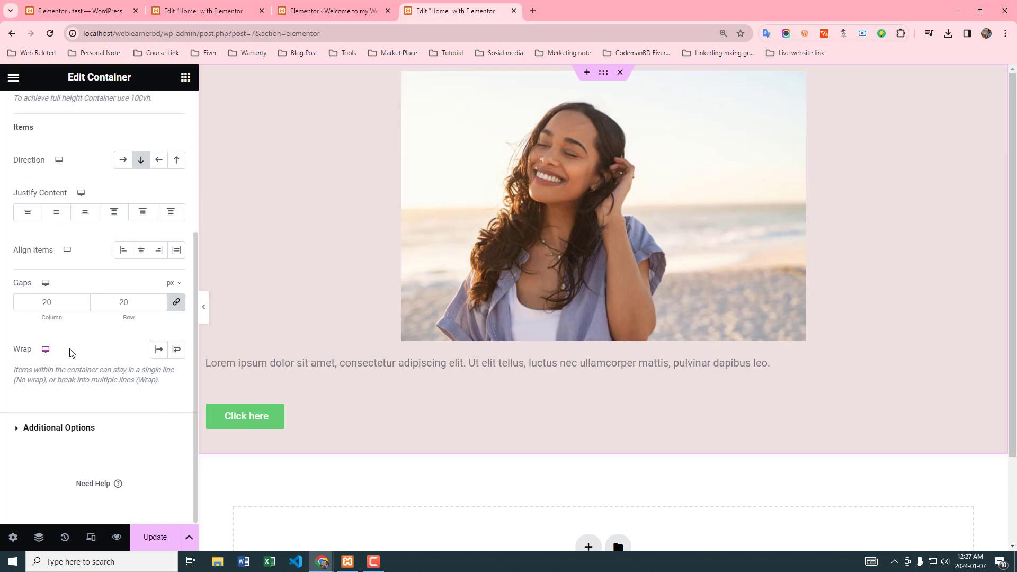
pyautogui.scroll(3, 97, 211)
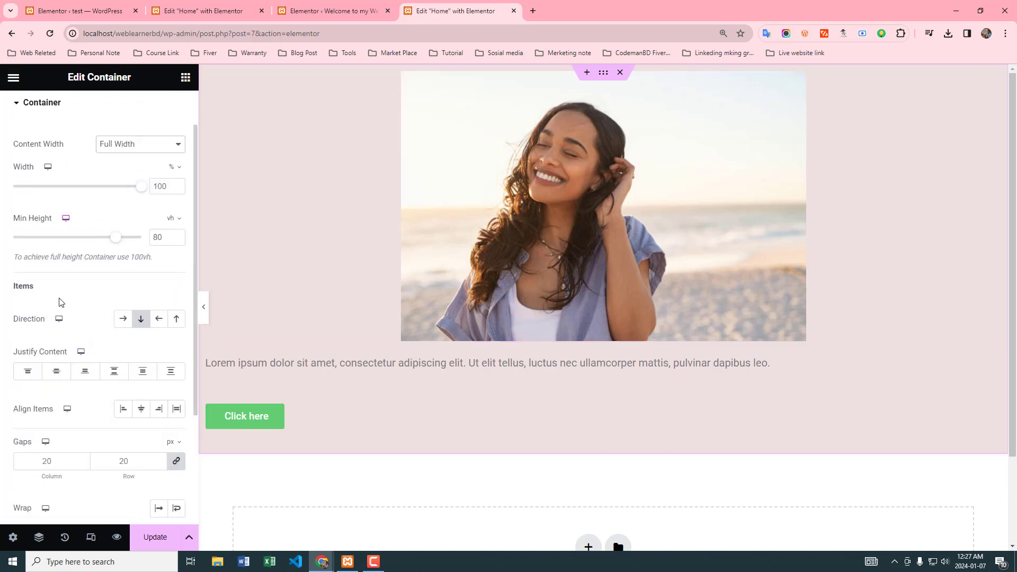
# Step: Examine the inner section's layout settings and content width choices on the section-based site for comparison
pyautogui.click(188, 8)
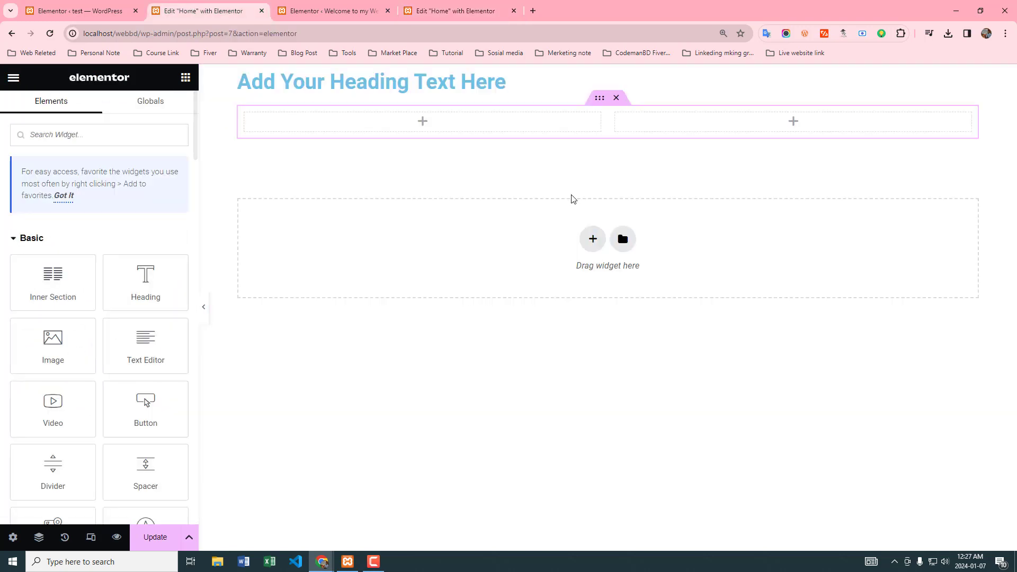
pyautogui.click(605, 101)
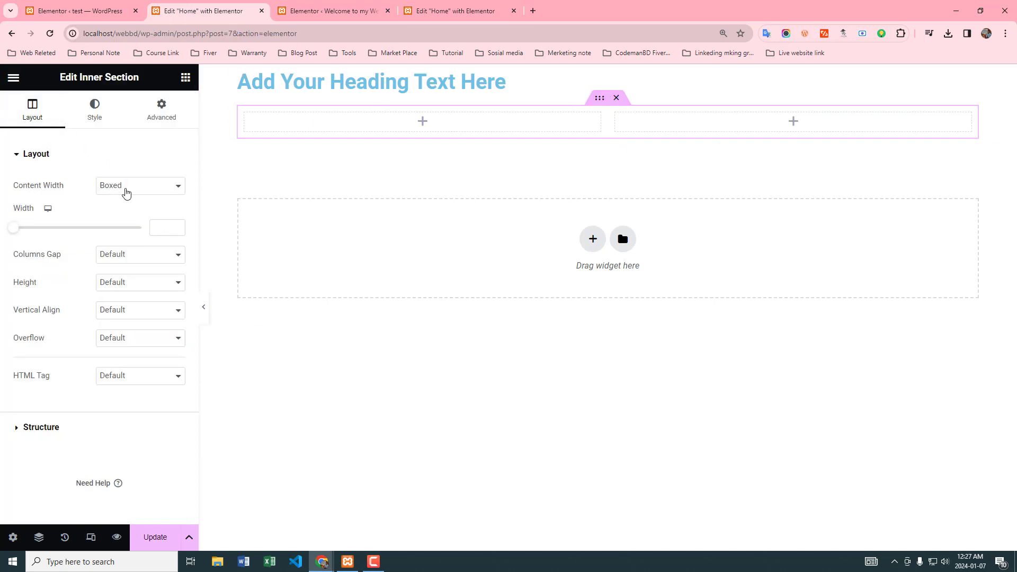
pyautogui.click(126, 192)
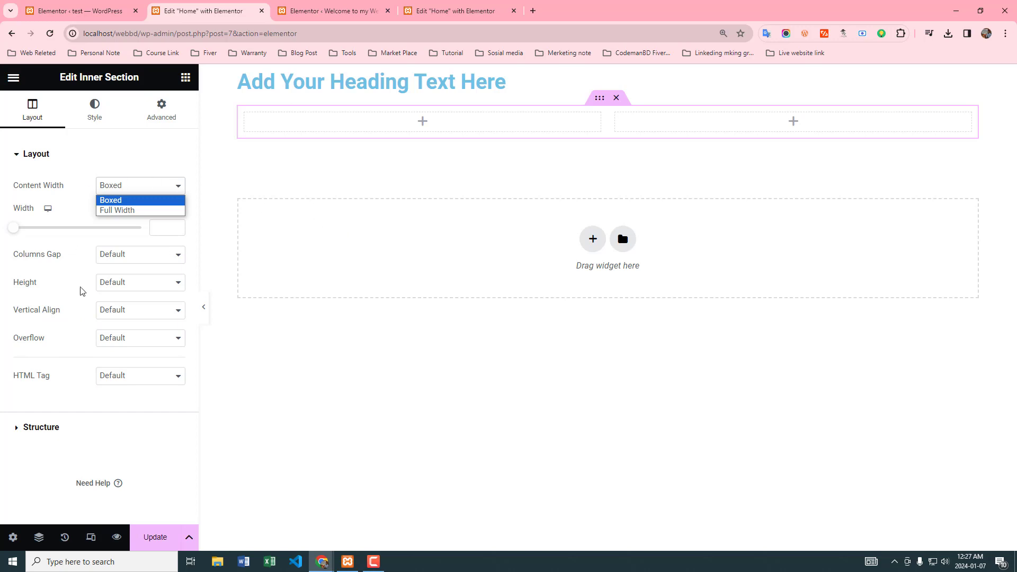
# Step: Return to the Flexbox container page and set the container's direction to Row - horizontal
pyautogui.click(458, 10)
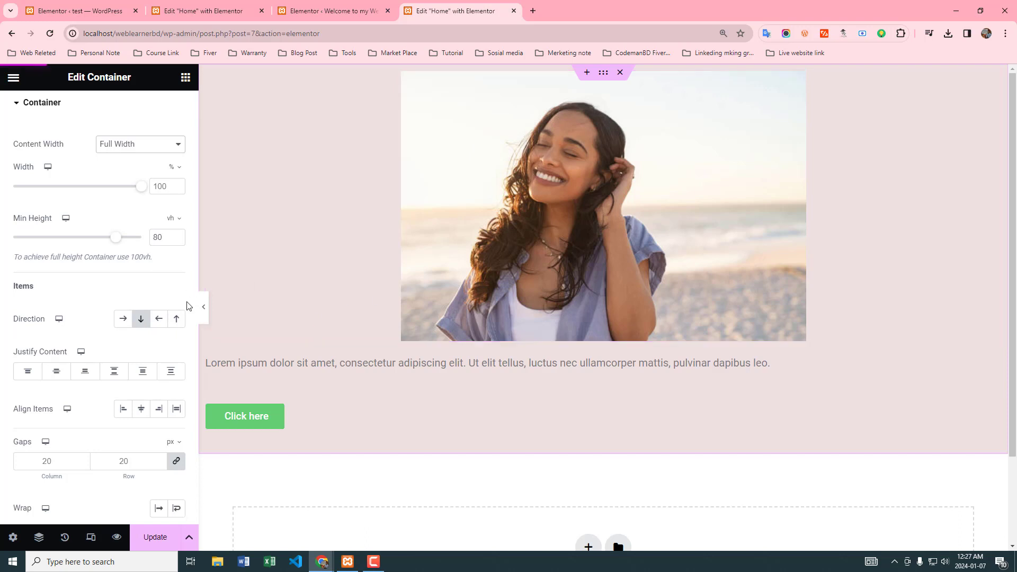
pyautogui.click(123, 321)
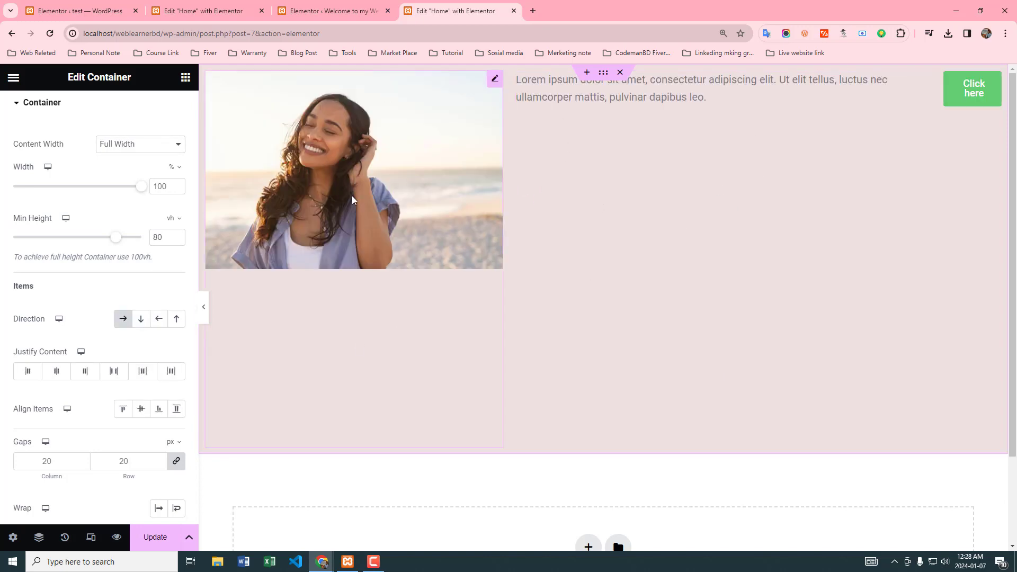
# Step: Give the image a solid black border 2 px wide on all sides
pyautogui.click(496, 79)
pyautogui.click(96, 110)
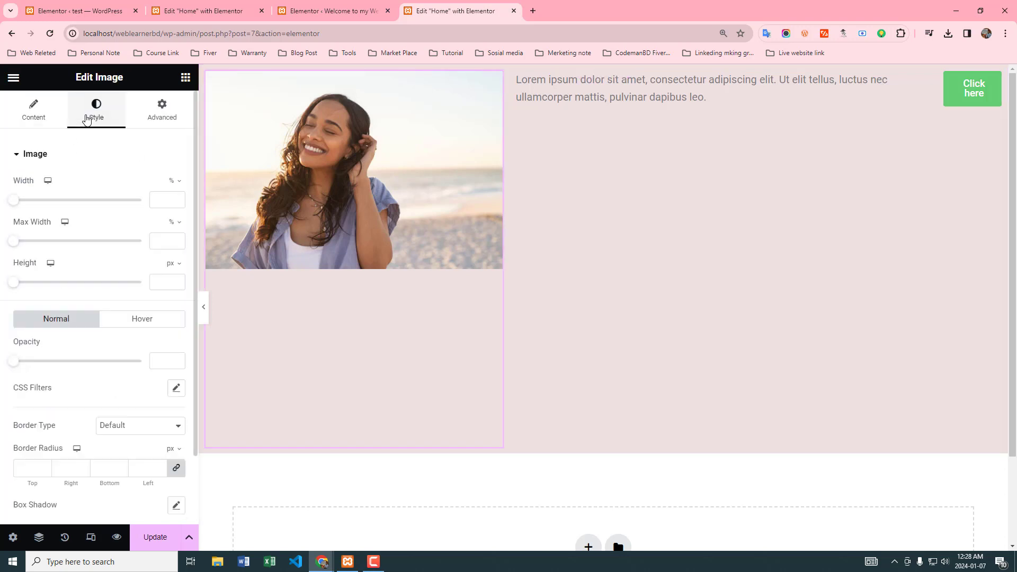
pyautogui.scroll(-1, 98, 356)
pyautogui.click(119, 377)
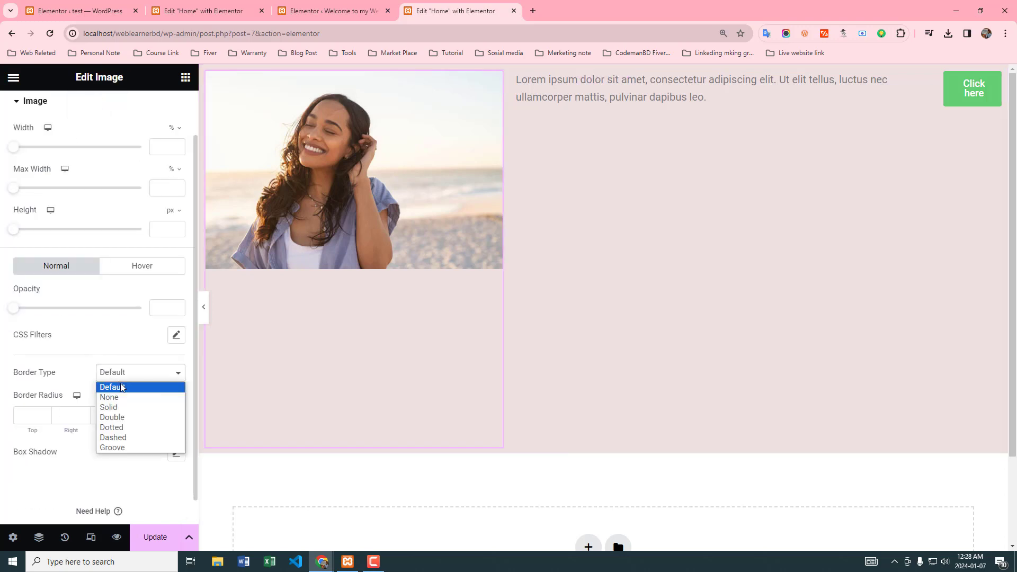
pyautogui.click(117, 406)
pyautogui.click(83, 413)
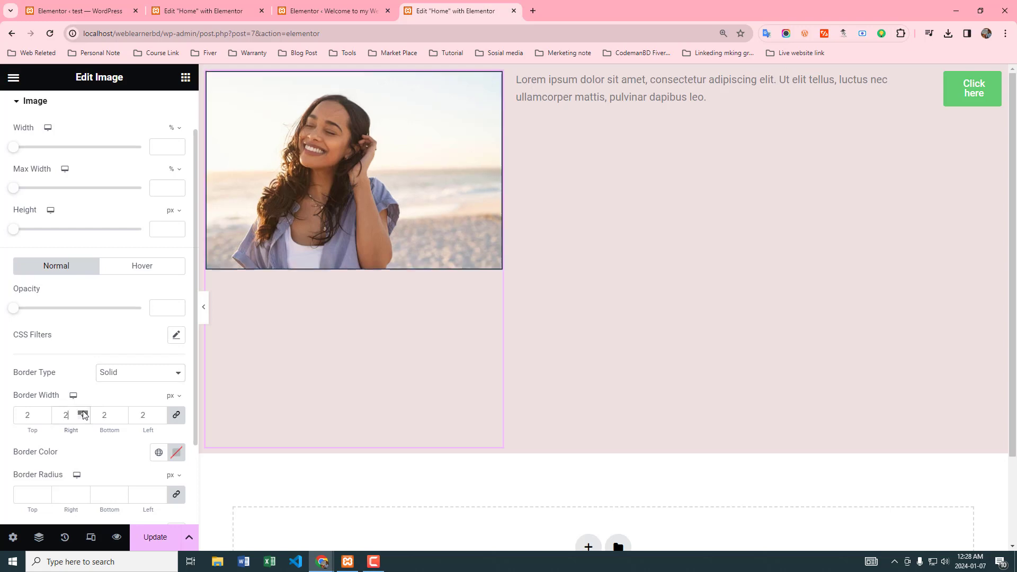
pyautogui.click(83, 412)
pyautogui.click(186, 450)
pyautogui.moveTo(176, 379); pyautogui.dragTo(92, 384)
pyautogui.click(2, 263)
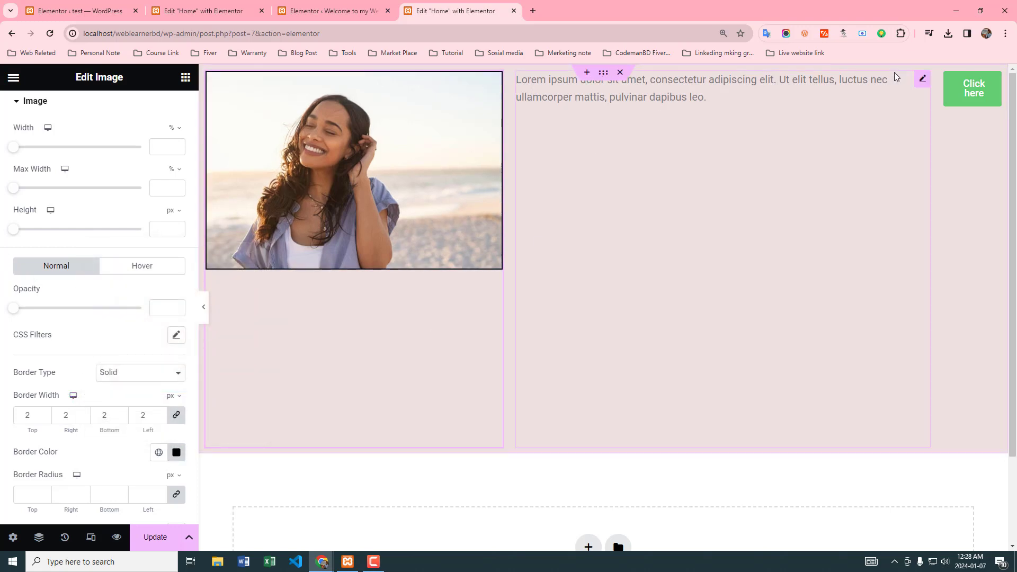
# Step: Give the text editor widget a solid border 2 px wide in black (#000000)
pyautogui.click(921, 81)
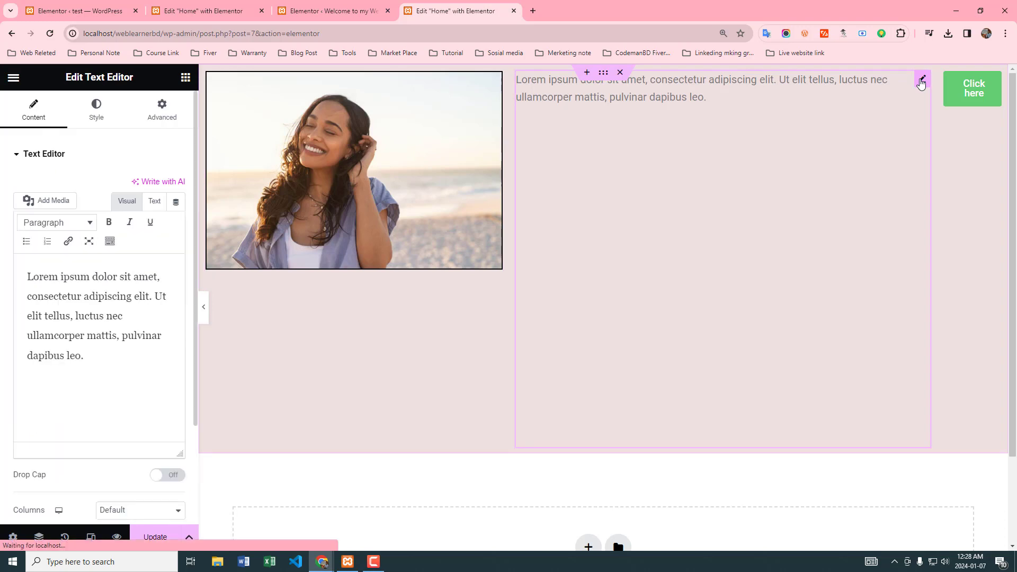
pyautogui.click(104, 118)
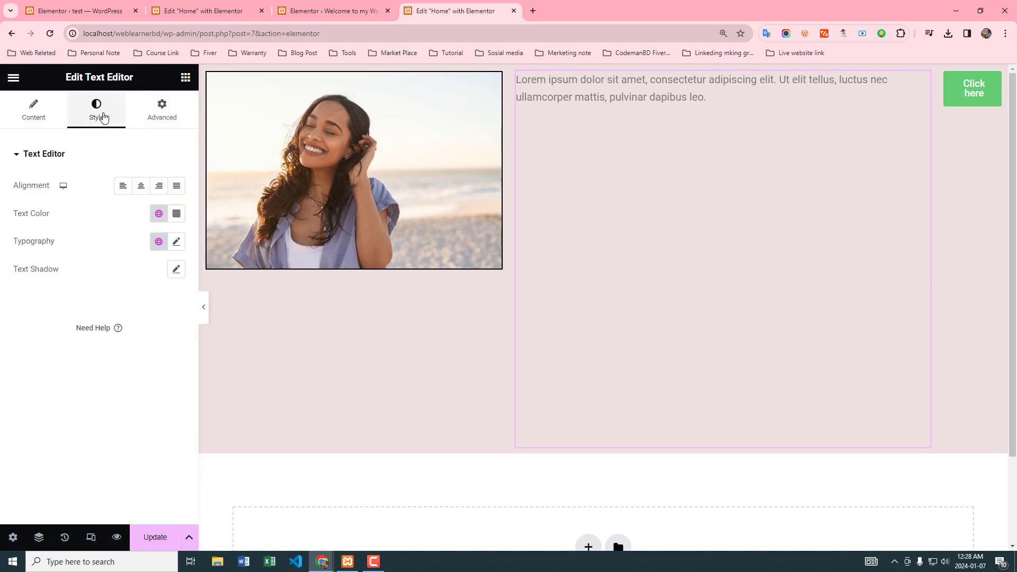
pyautogui.click(177, 110)
pyautogui.scroll(-5, 101, 371)
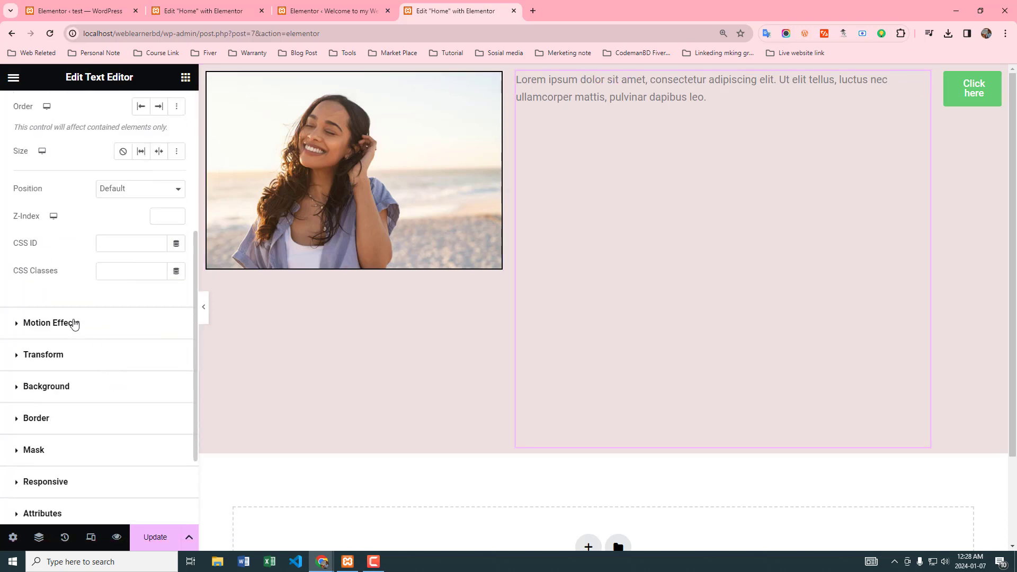
pyautogui.click(72, 324)
pyautogui.click(56, 348)
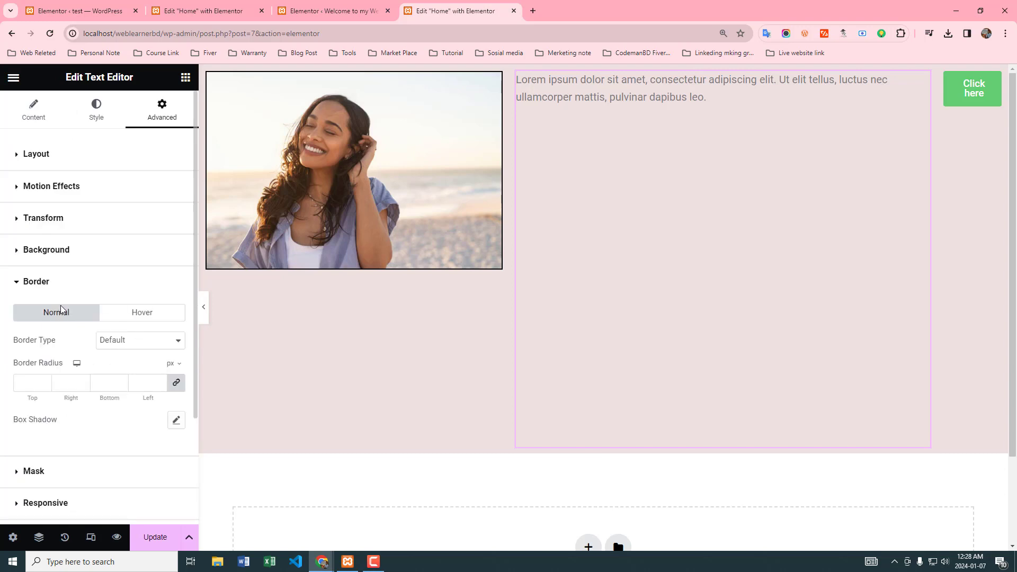
pyautogui.click(125, 342)
pyautogui.click(110, 375)
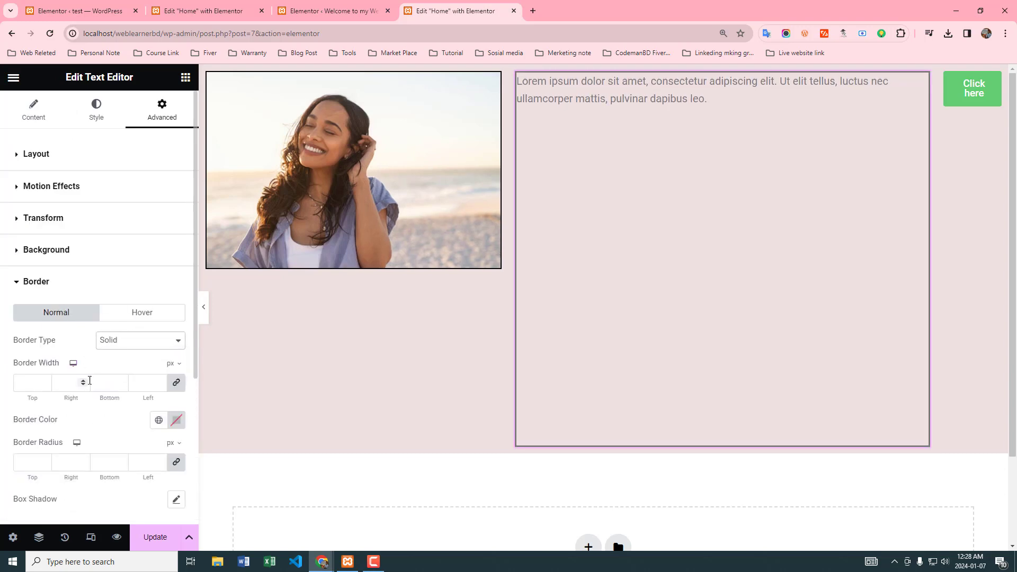
pyautogui.doubleClick(84, 380)
pyautogui.click(177, 421)
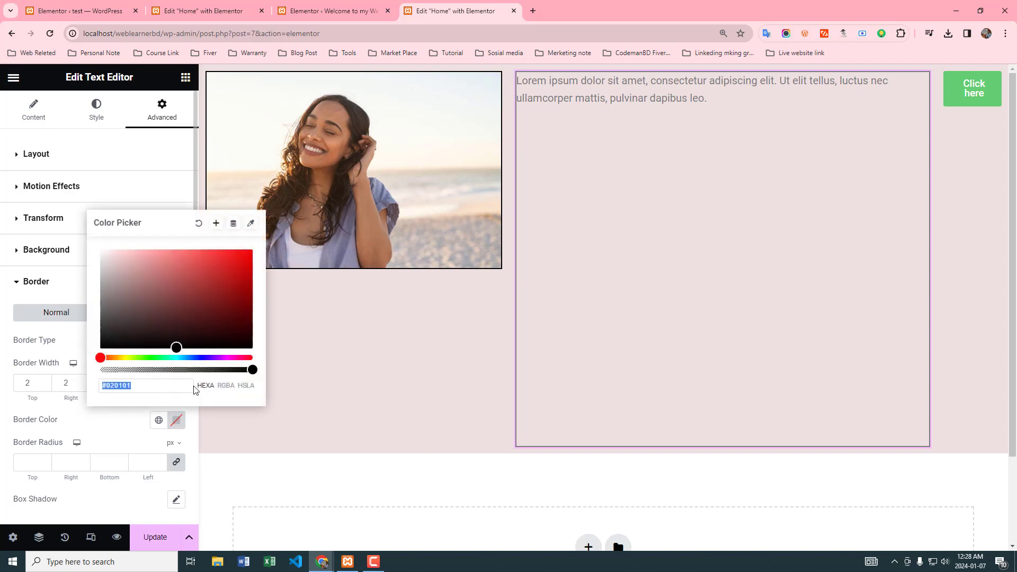
pyautogui.moveTo(175, 346); pyautogui.dragTo(35, 342)
pyautogui.click(2, 289)
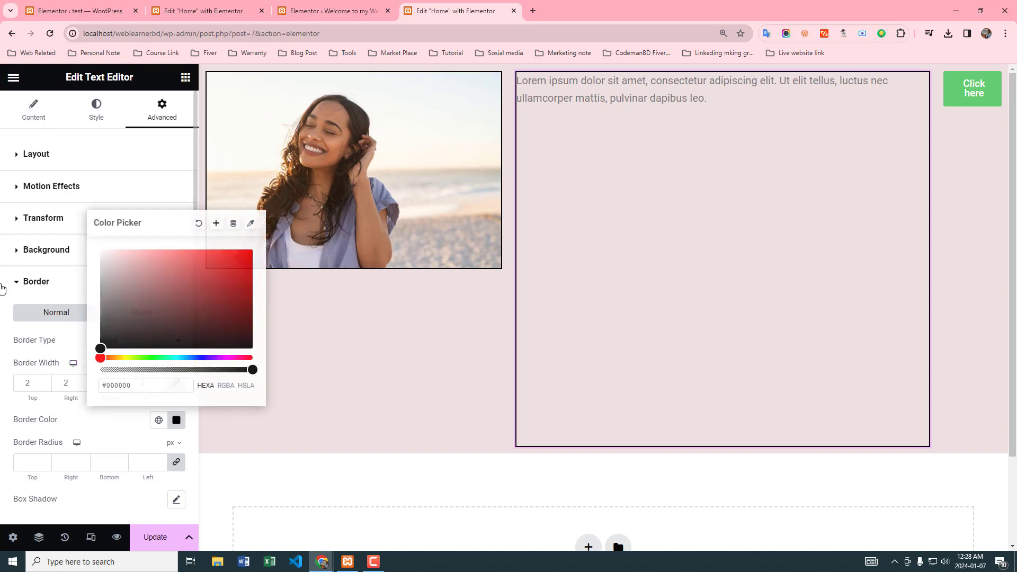
# Step: Give the Click here button a solid black border 2 px wide on all sides
pyautogui.click(993, 81)
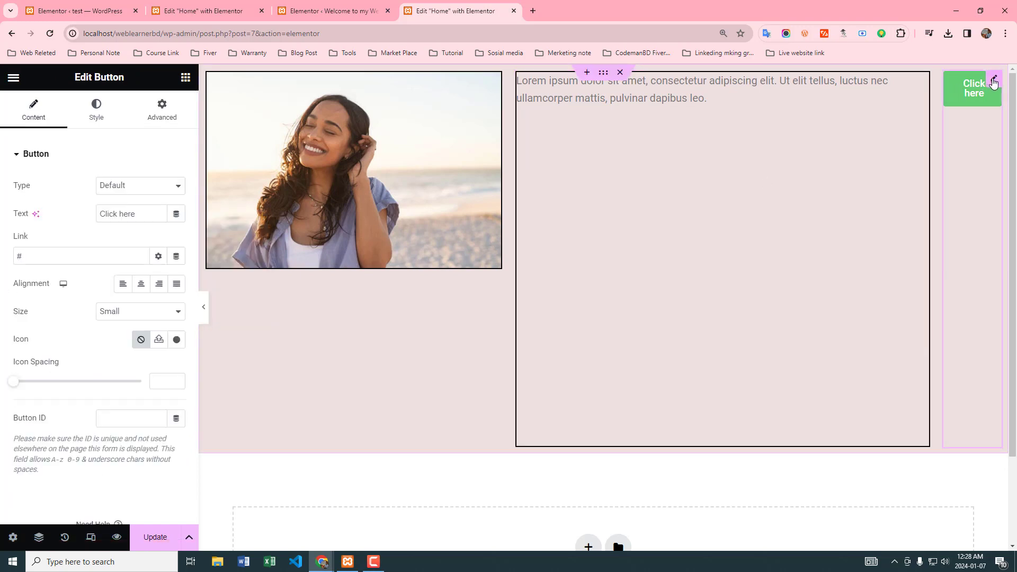
pyautogui.click(94, 121)
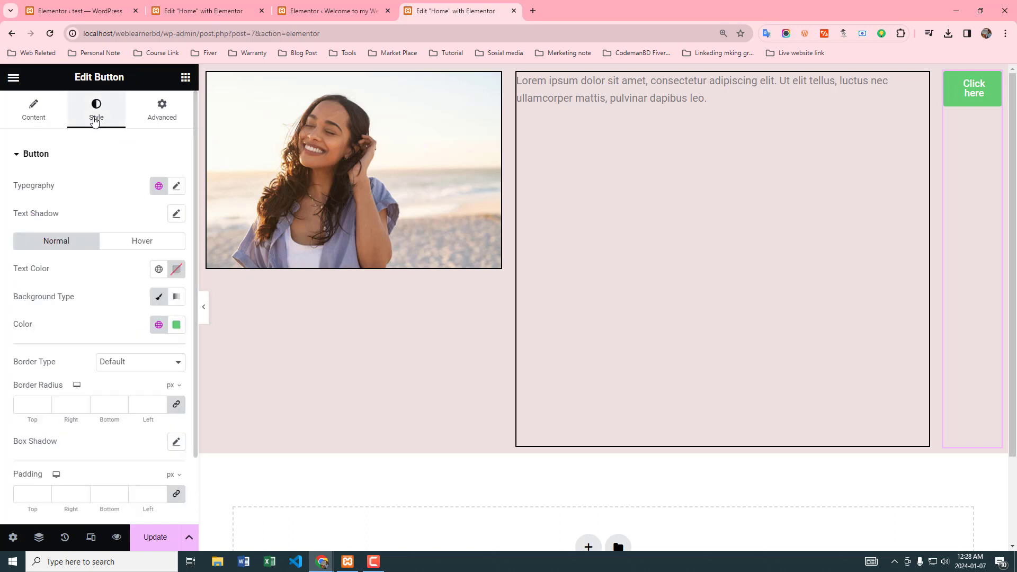
pyautogui.click(142, 363)
pyautogui.click(126, 400)
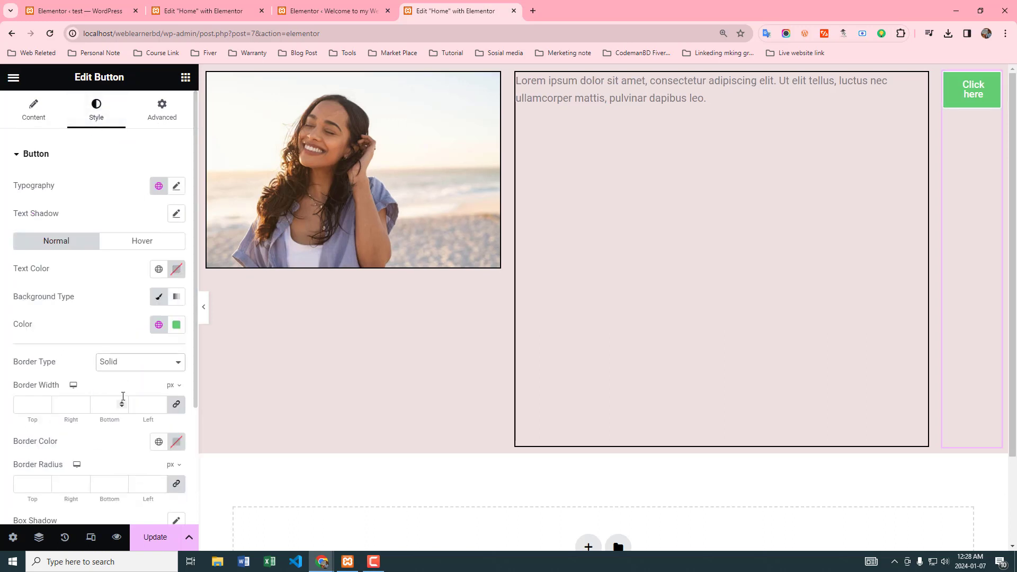
pyautogui.click(177, 442)
pyautogui.click(178, 367)
pyautogui.click(23, 351)
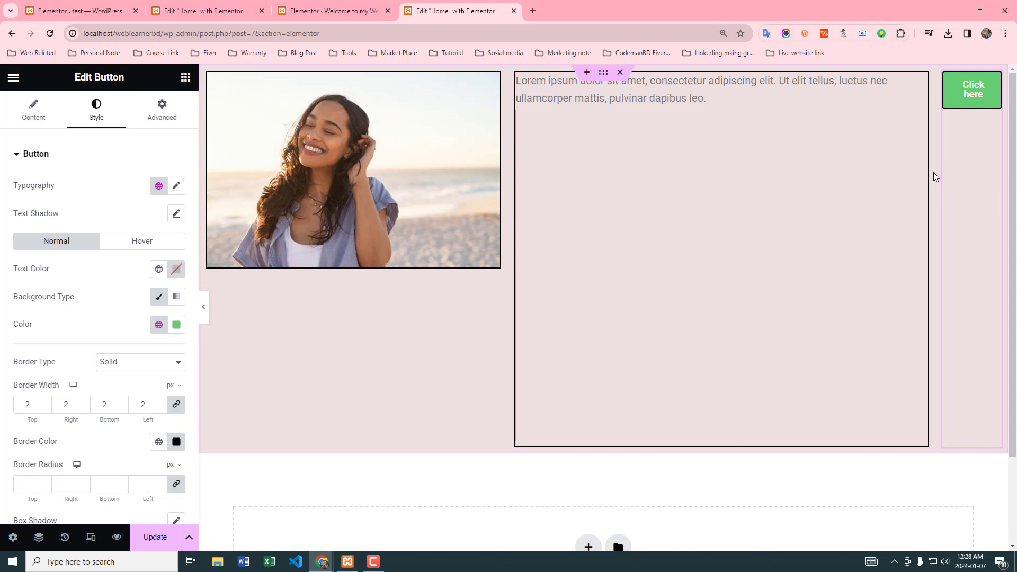
# Step: Narrow the text widget to about a third of the container's width and slightly widen the image widget
pyautogui.moveTo(926, 173); pyautogui.dragTo(514, 223)
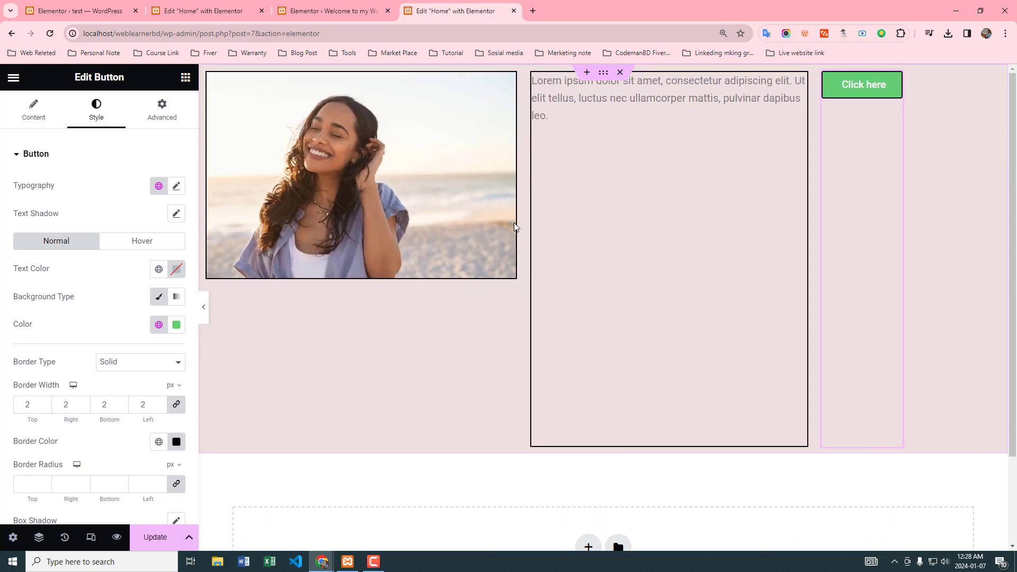
pyautogui.click(469, 334)
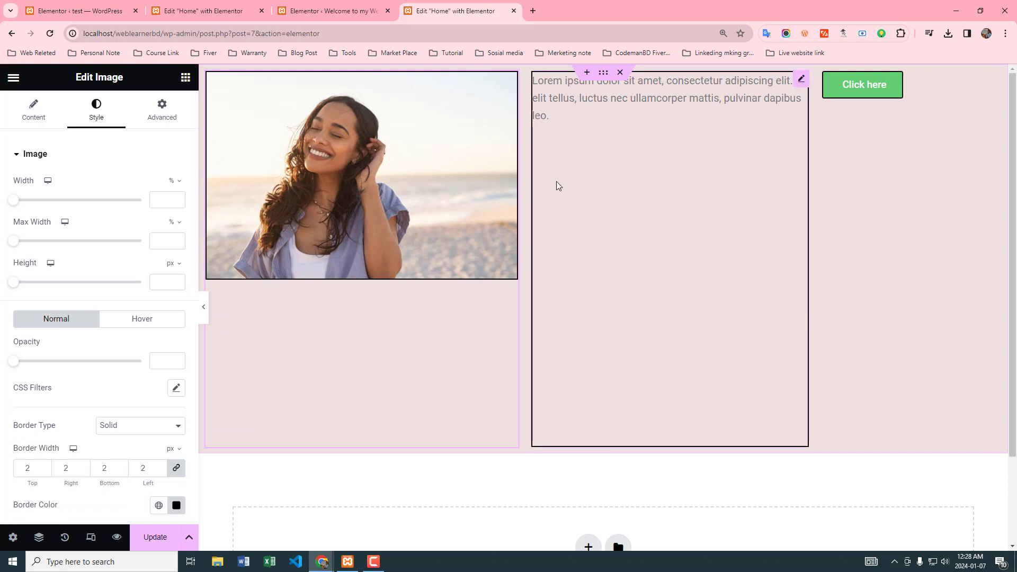
# Step: Try the container's direction as column, reversed row and reversed column, and return it to Row - horizontal
pyautogui.click(603, 73)
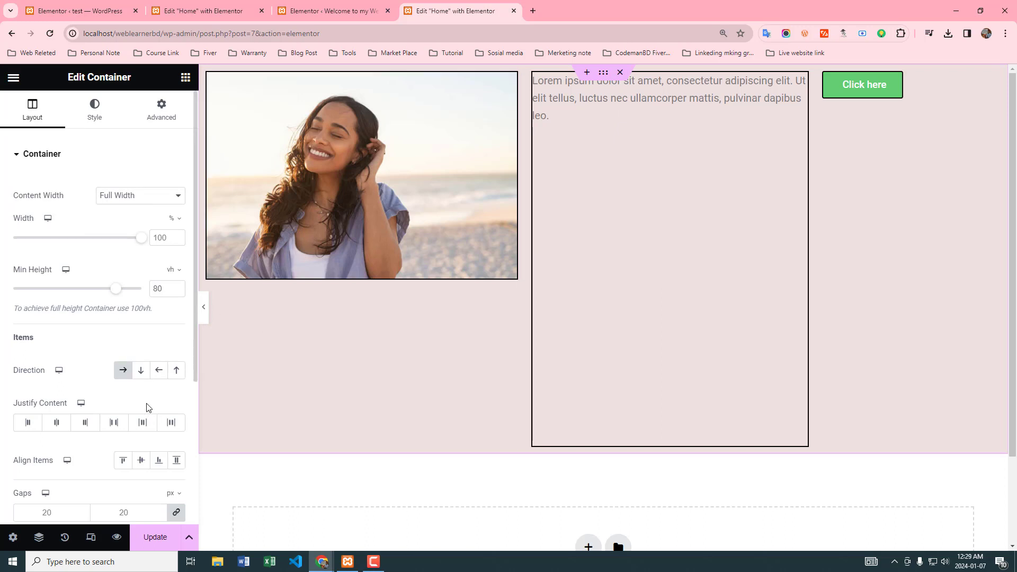
pyautogui.click(142, 370)
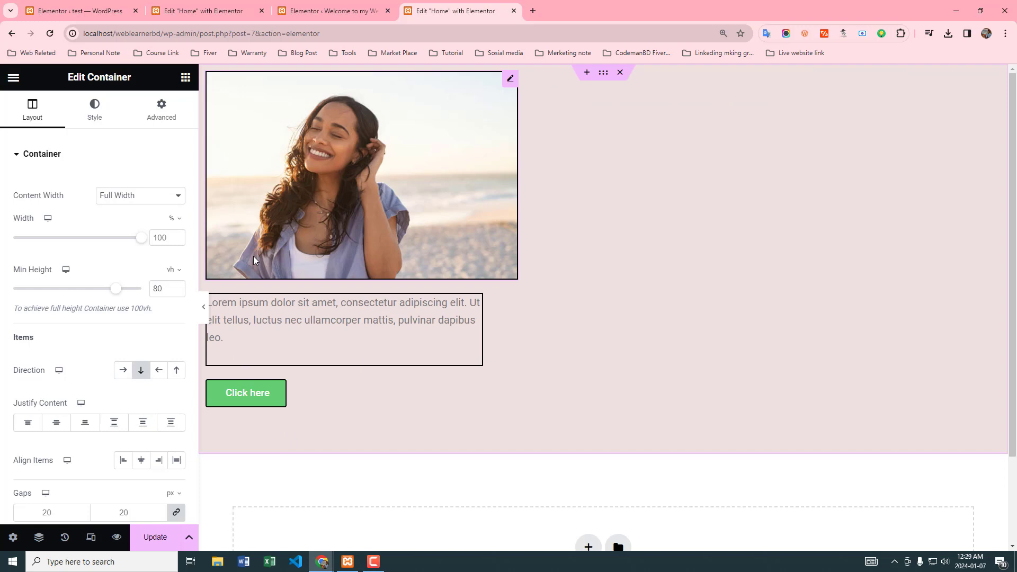
pyautogui.click(160, 370)
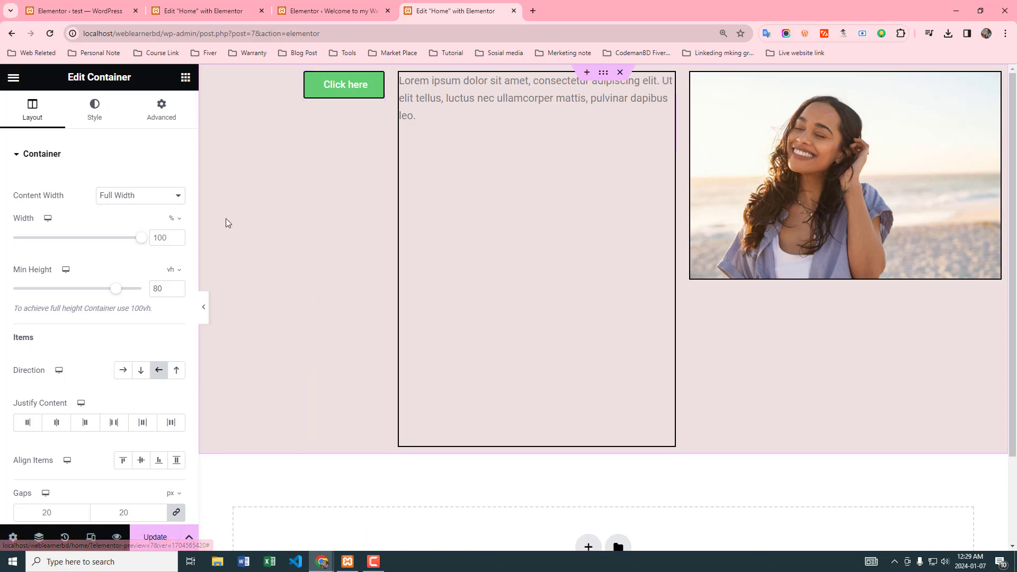
pyautogui.click(177, 371)
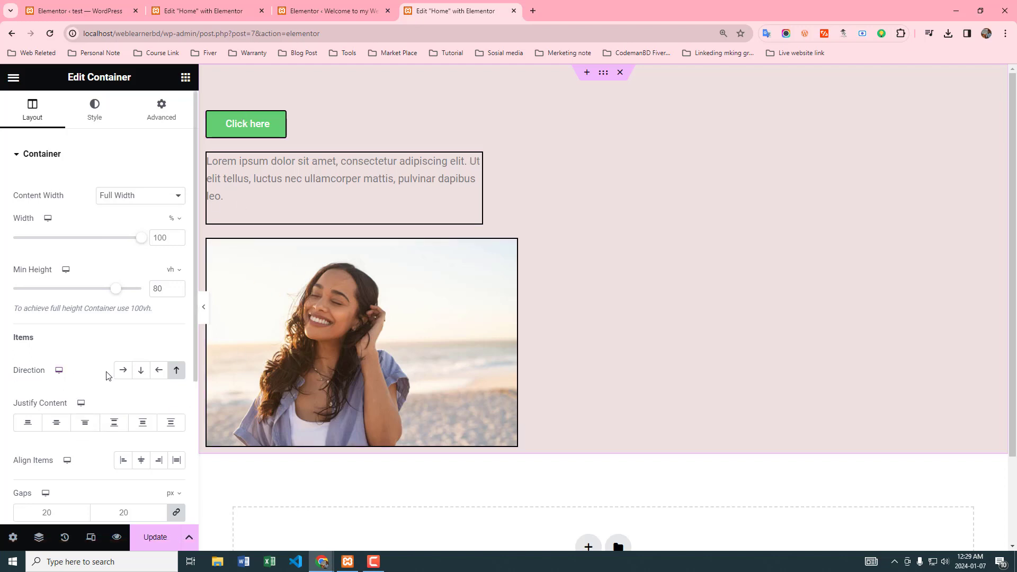
pyautogui.click(124, 370)
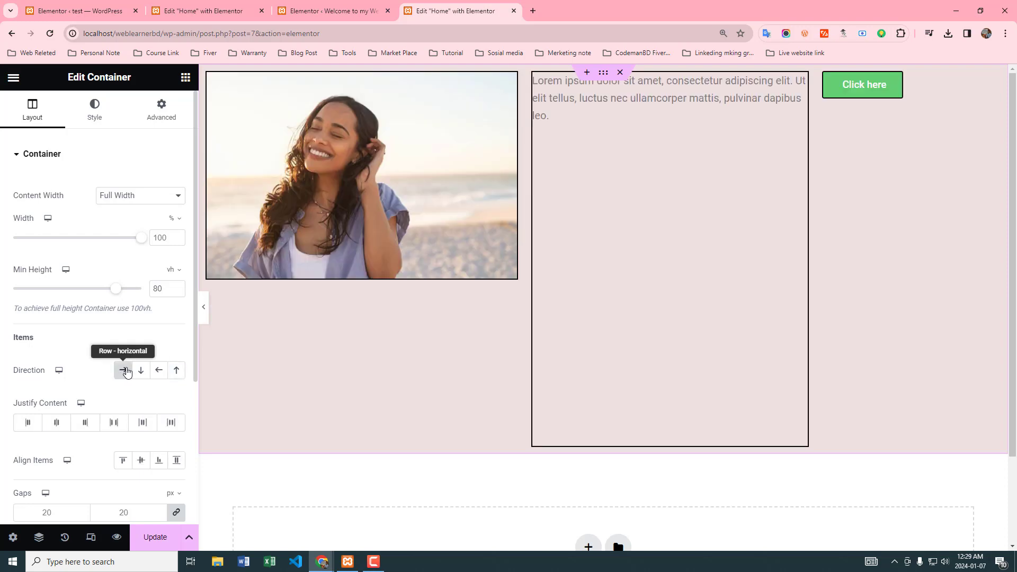
# Step: Widen the container's settings panel with the Justify Content options in view
pyautogui.scroll(-2, 127, 371)
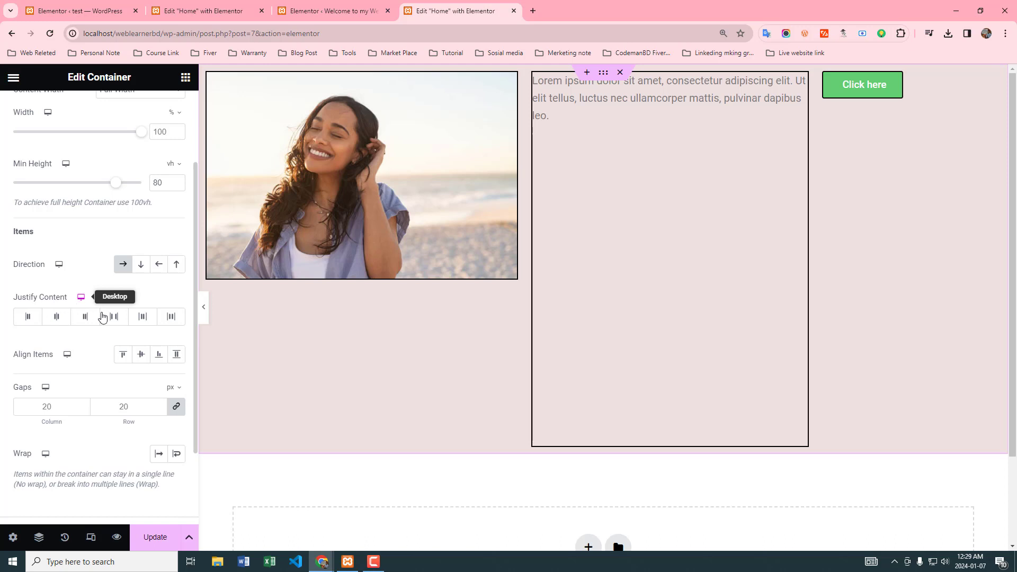
pyautogui.moveTo(200, 329); pyautogui.dragTo(256, 329)
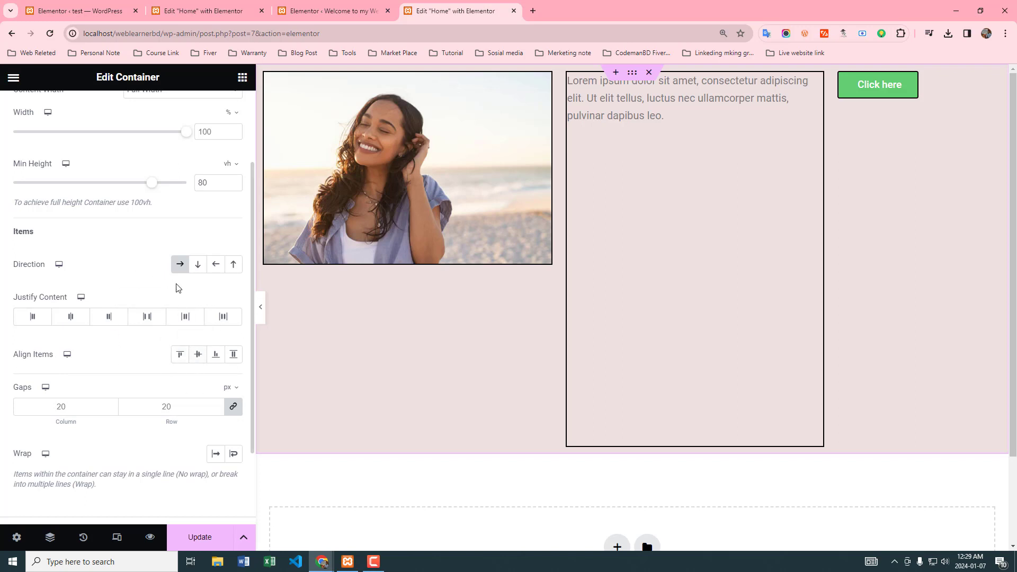
# Step: Switch the container's direction to column and back to row, and try Align Items as Start, Center, End and Stretch
pyautogui.click(198, 265)
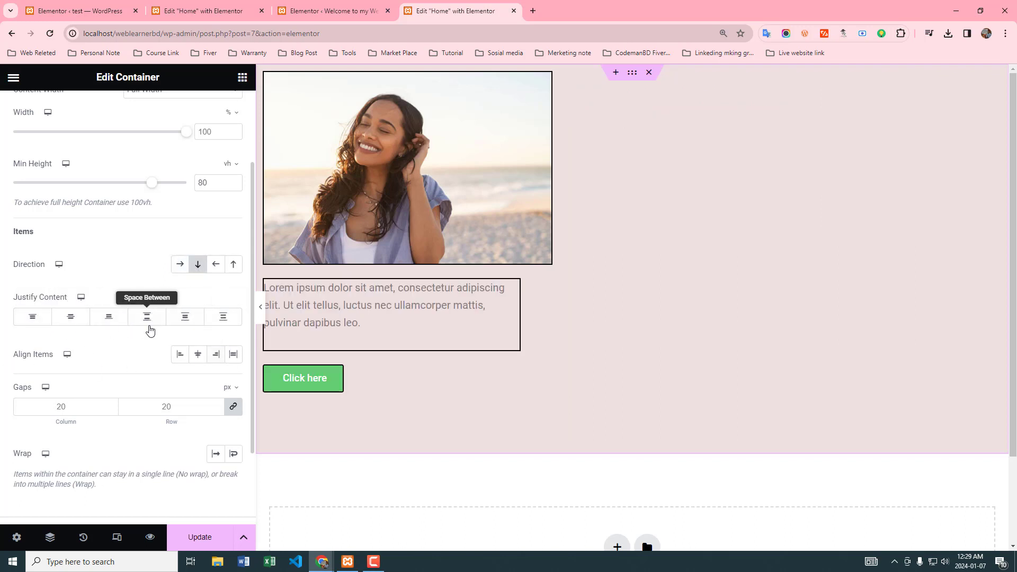
pyautogui.click(179, 266)
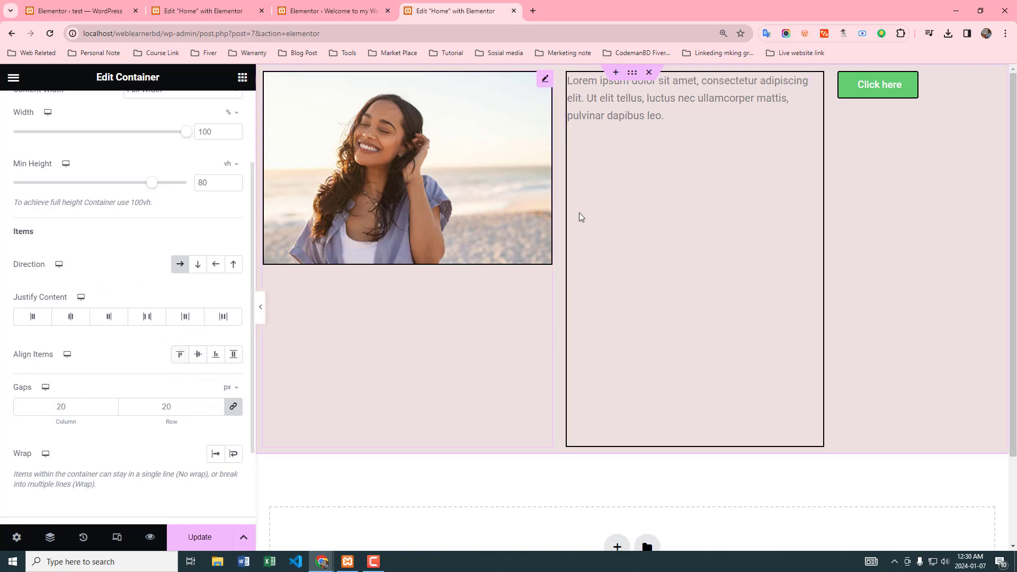
pyautogui.click(180, 355)
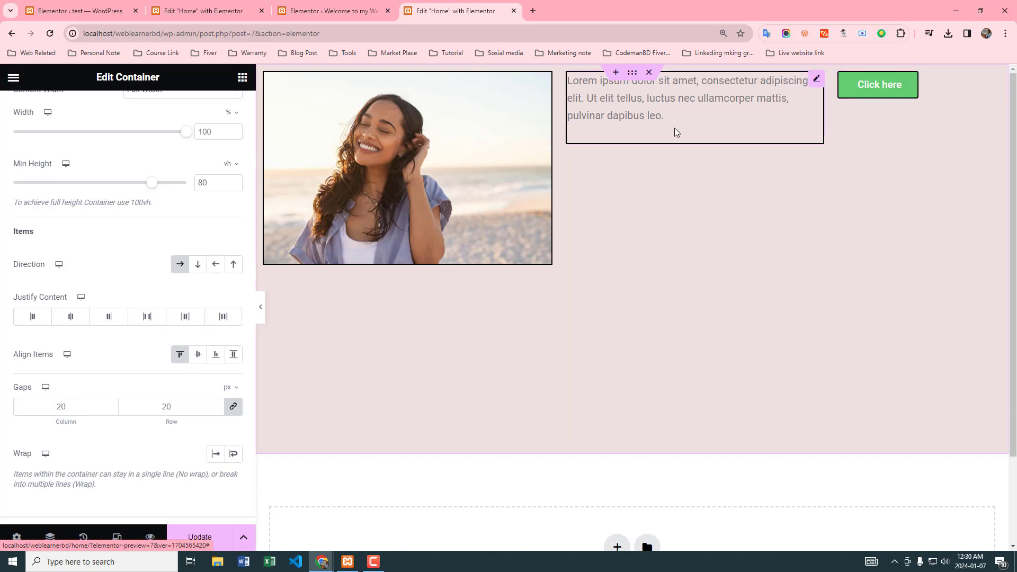
pyautogui.click(204, 352)
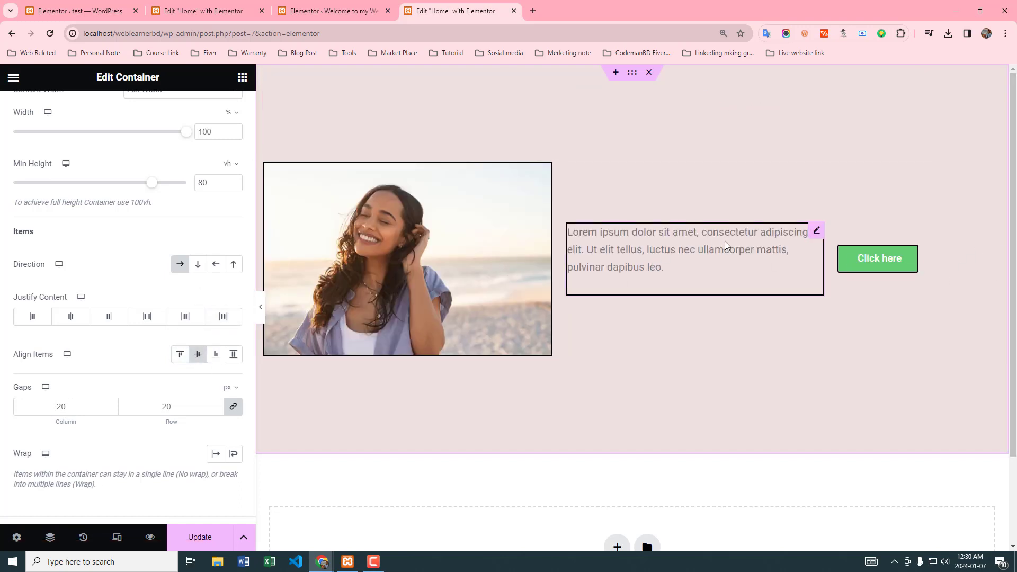
pyautogui.click(216, 358)
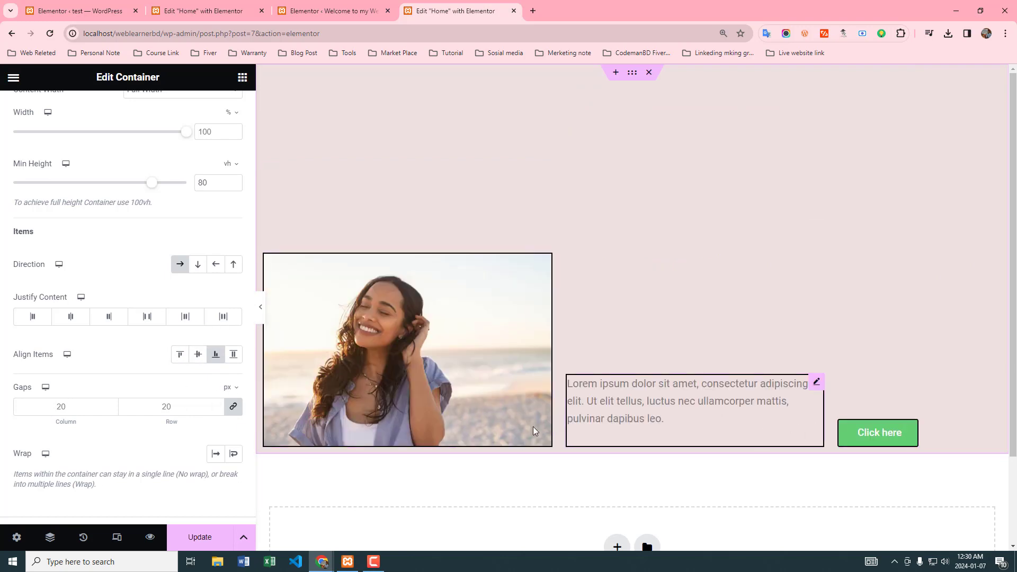
pyautogui.click(234, 355)
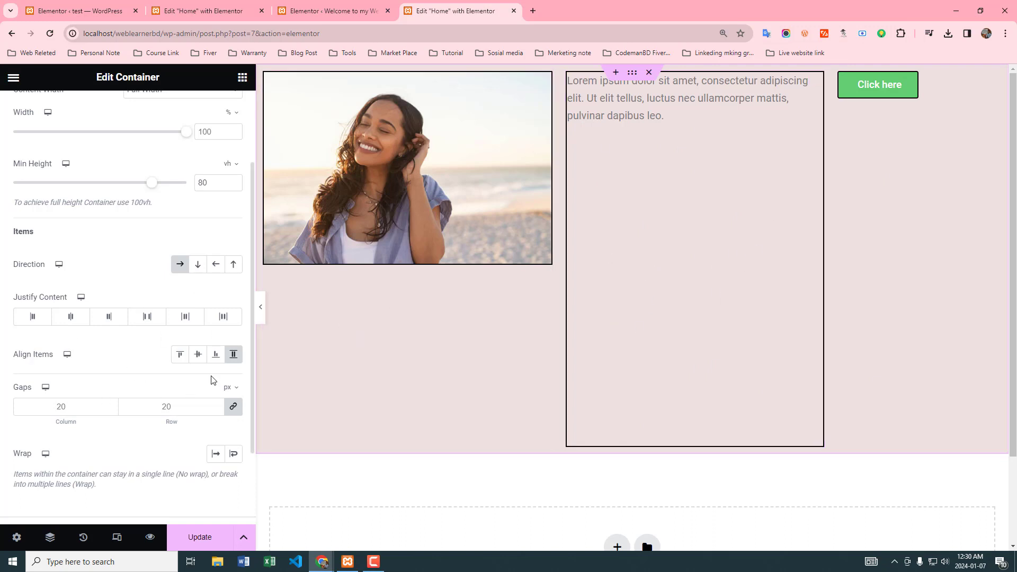
# Step: Set the container's direction to column and try Align Items as End, Center and Start
pyautogui.click(197, 265)
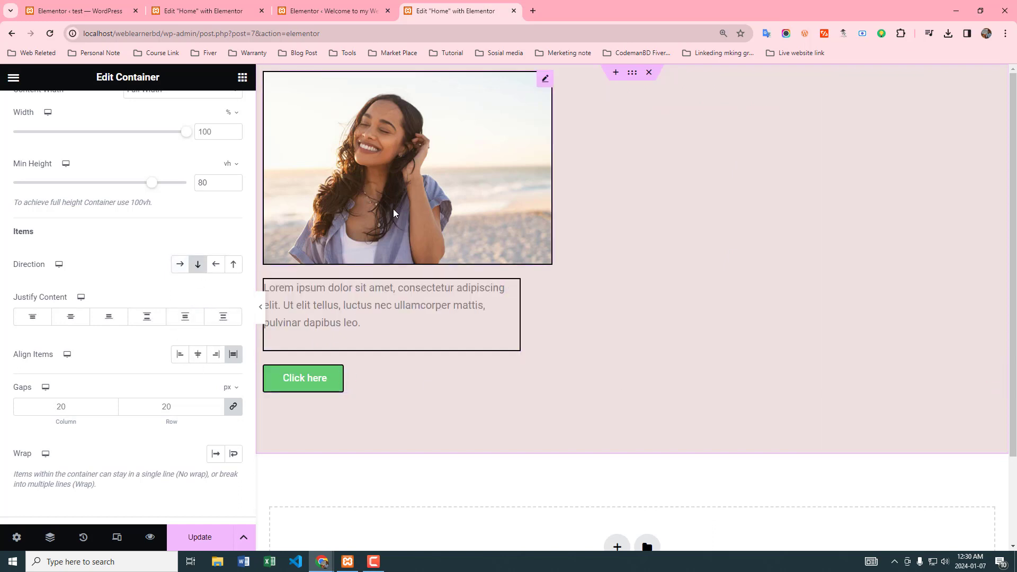
pyautogui.click(216, 355)
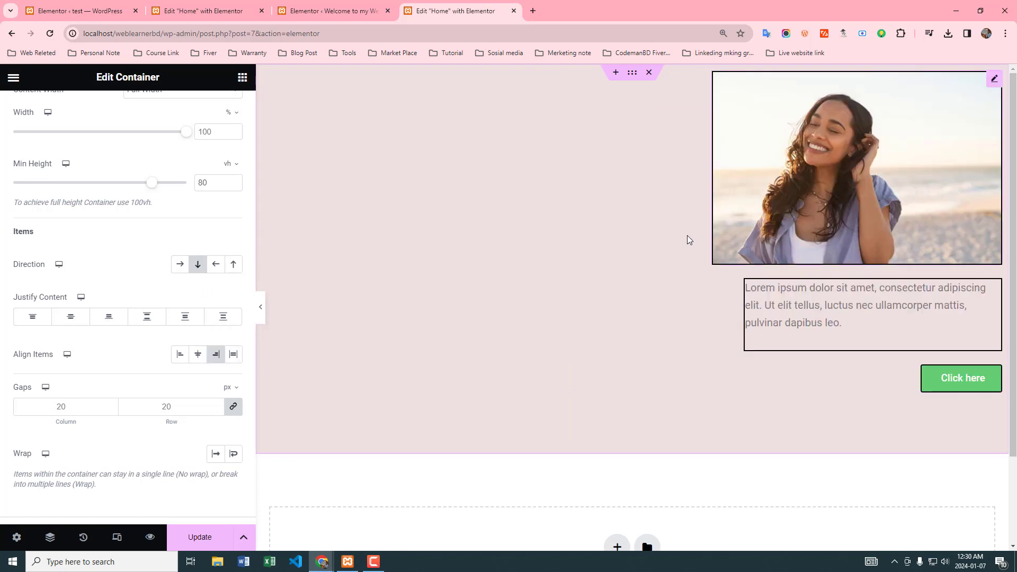
pyautogui.click(198, 355)
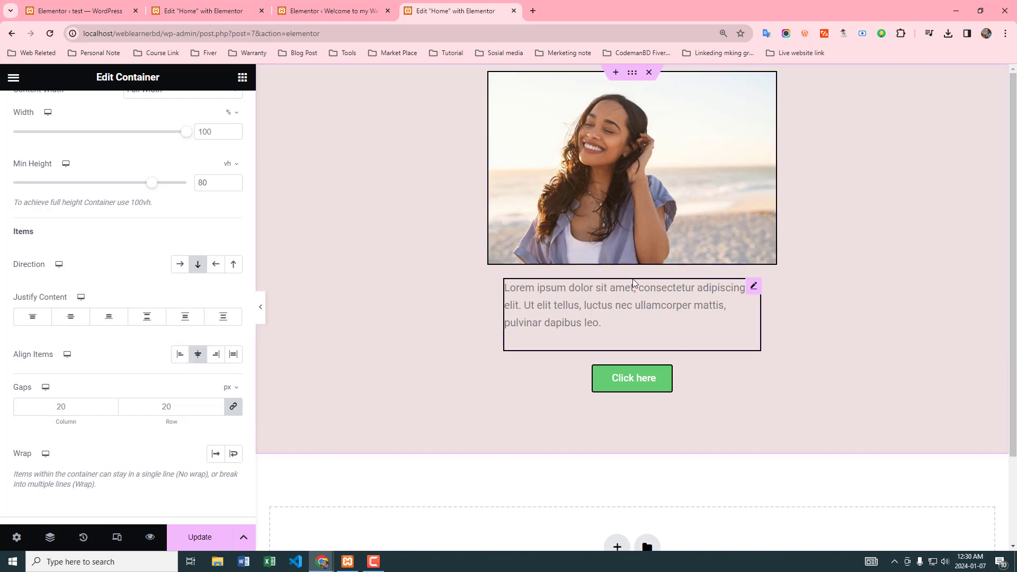
pyautogui.click(179, 354)
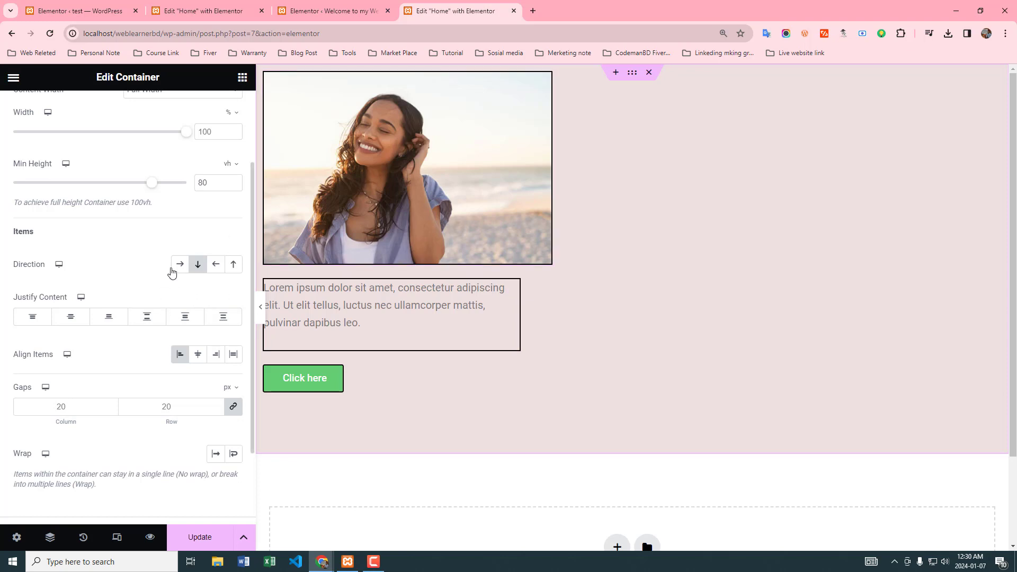
# Step: Return the container's direction to Row - horizontal and set Align Items to Center
pyautogui.click(180, 264)
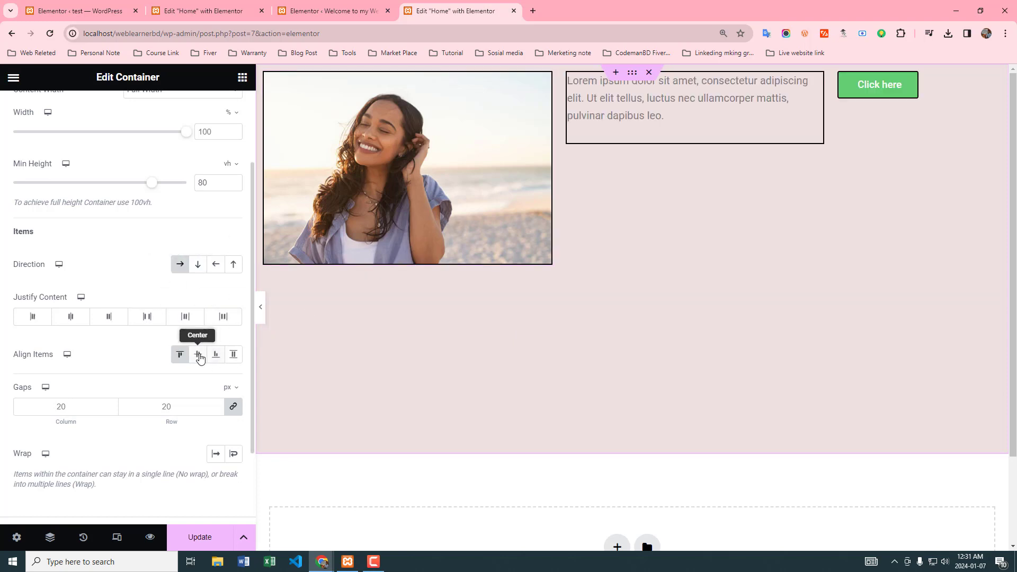
pyautogui.click(198, 354)
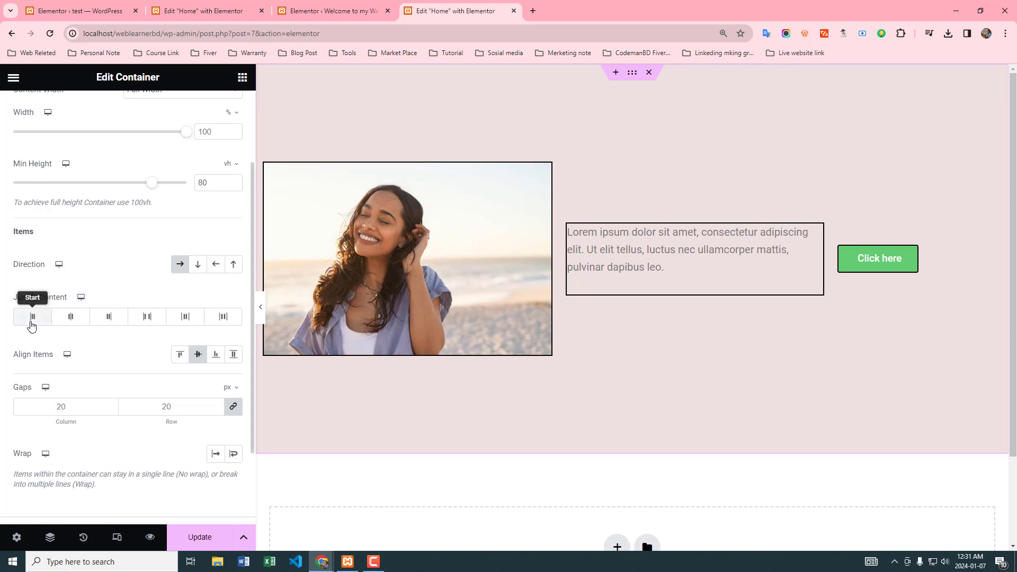
# Step: Try Justify Content as Start, Center, End and the three space-distribution options, and return it to Start
pyautogui.click(33, 317)
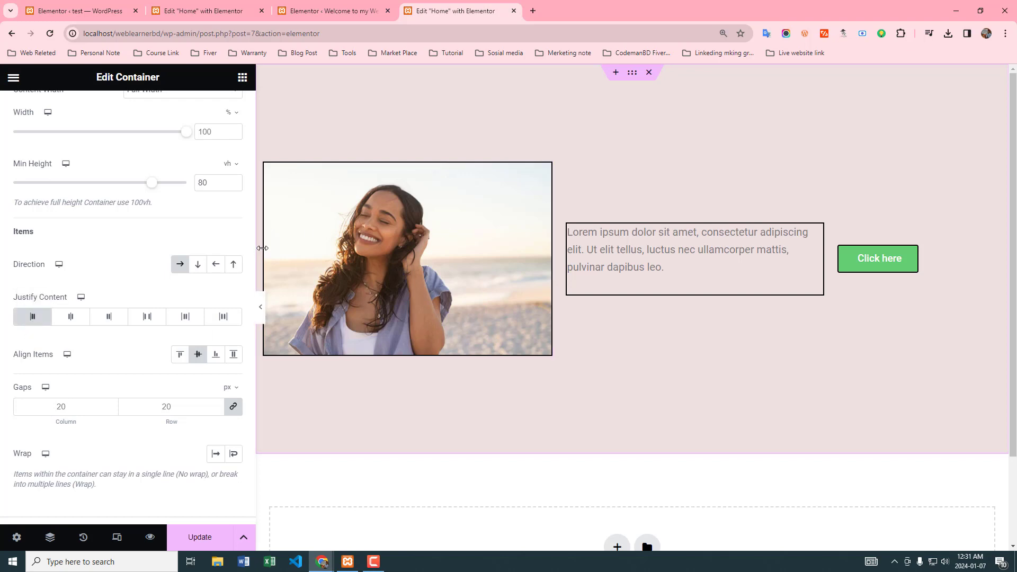
pyautogui.click(69, 321)
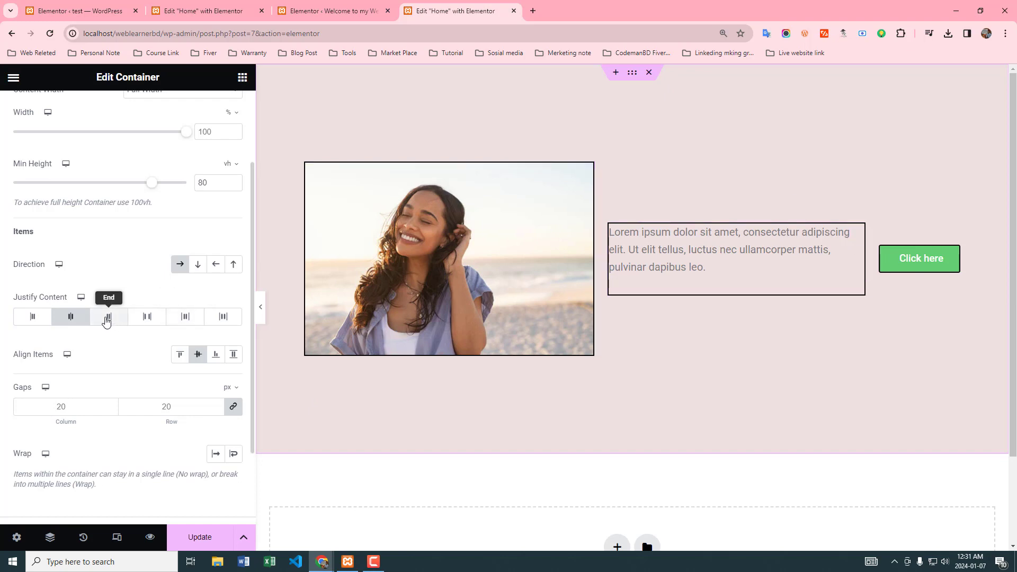
pyautogui.click(107, 316)
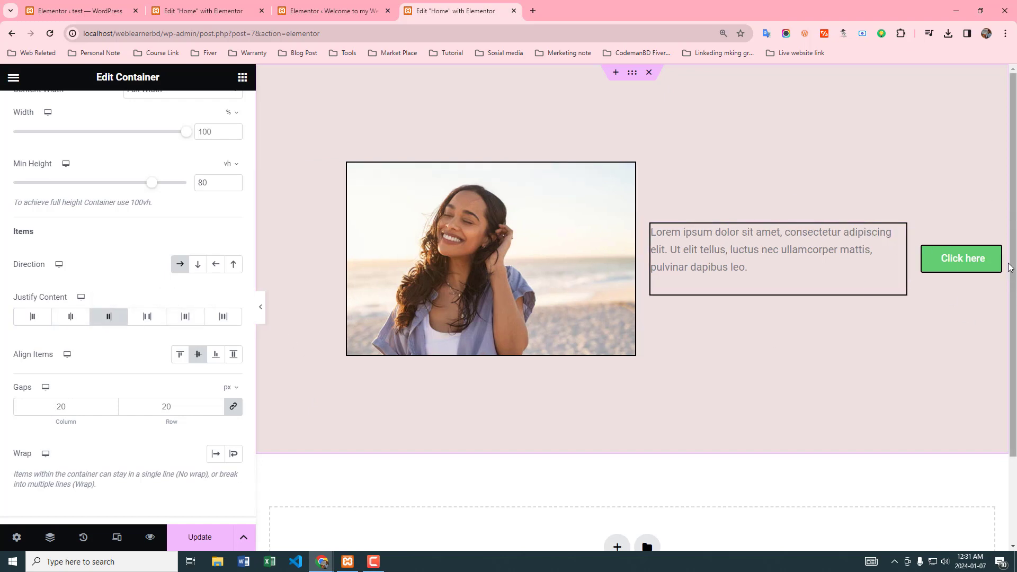
pyautogui.click(149, 321)
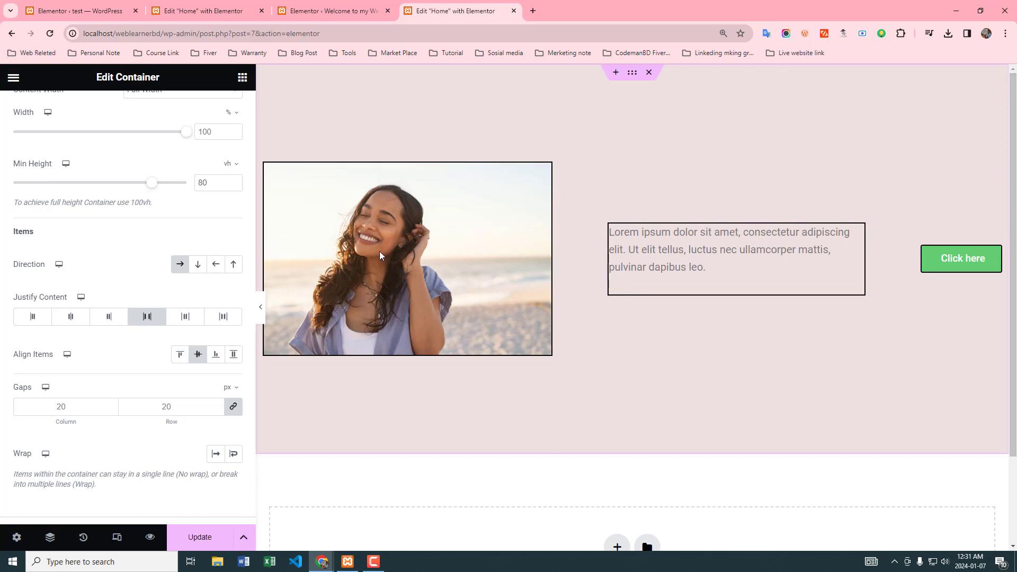
pyautogui.click(185, 317)
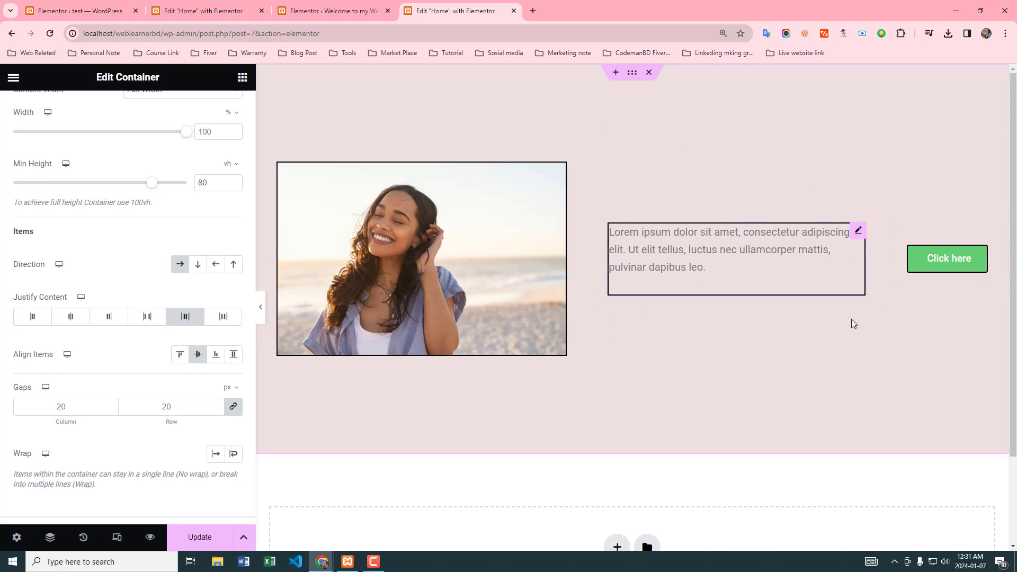
pyautogui.click(222, 318)
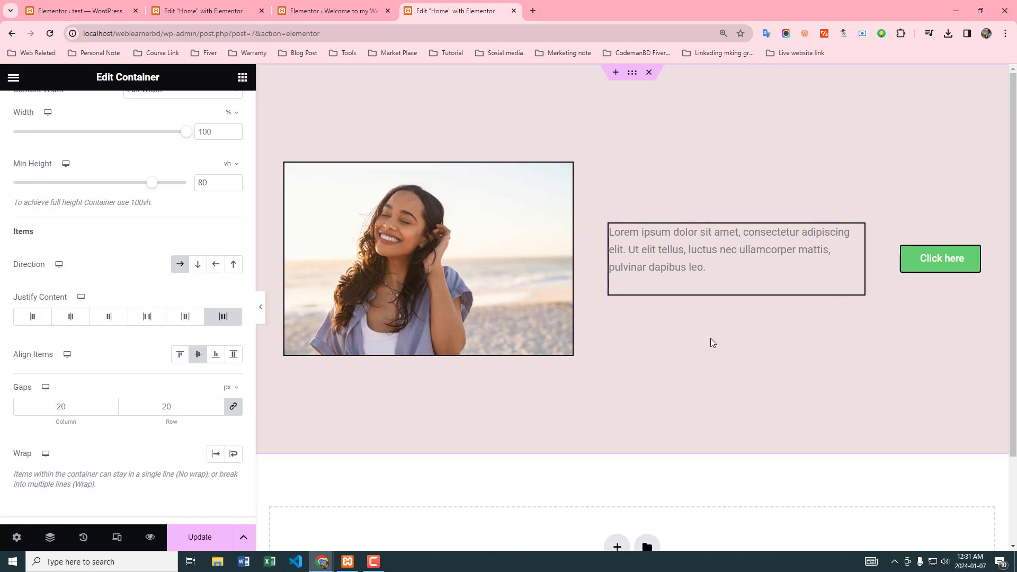
pyautogui.scroll(-2, 114, 335)
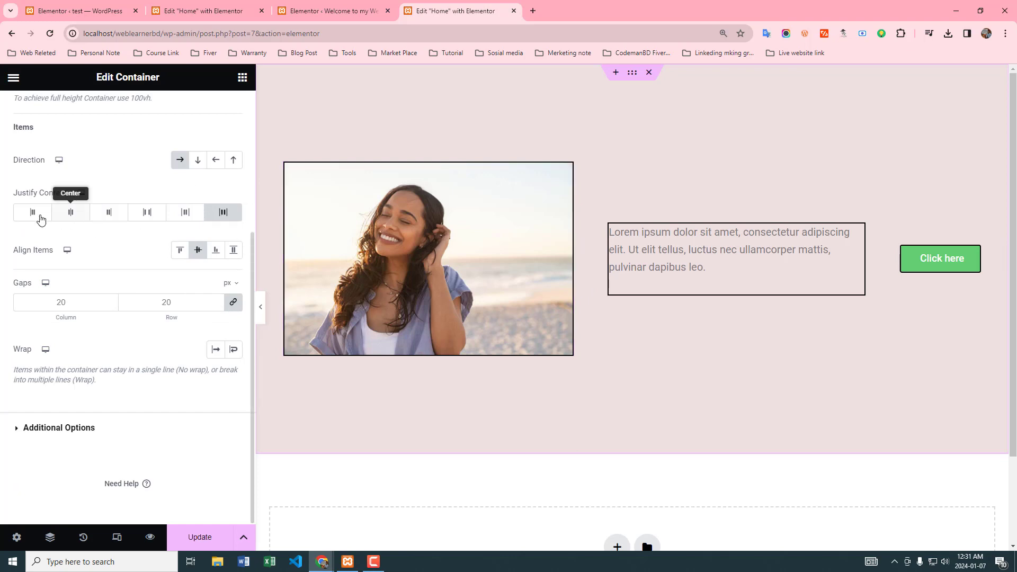
pyautogui.click(32, 212)
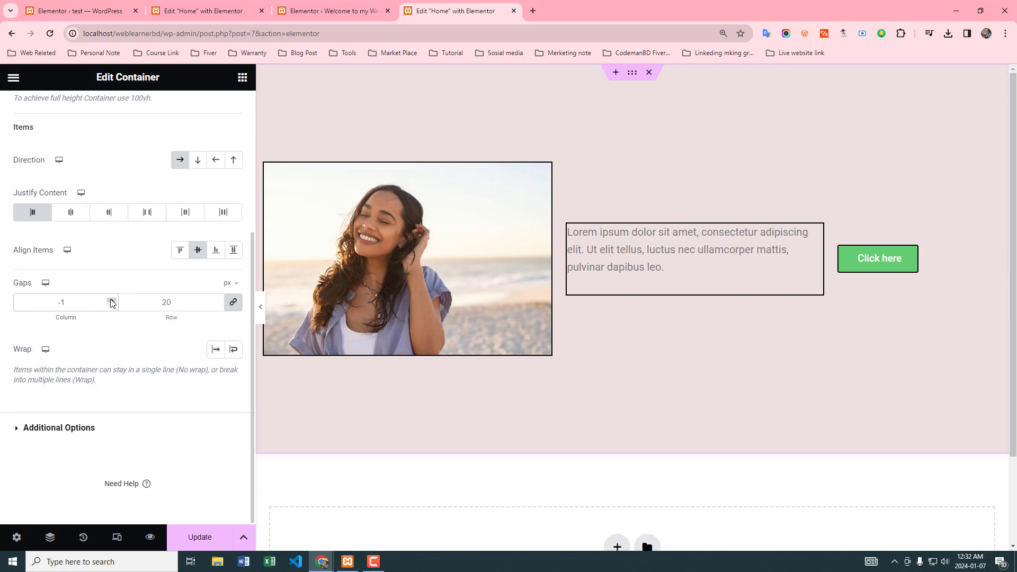
# Step: Try the container's linked column and row gaps at 0, 30 and 300 px, and leave them at 30 px
pyautogui.click(112, 300)
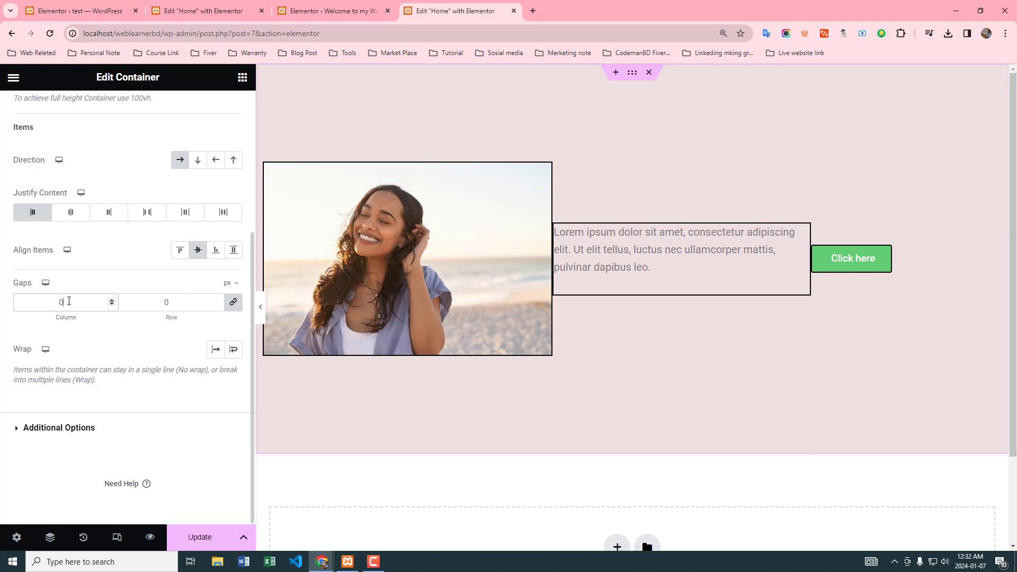
pyautogui.write('30')
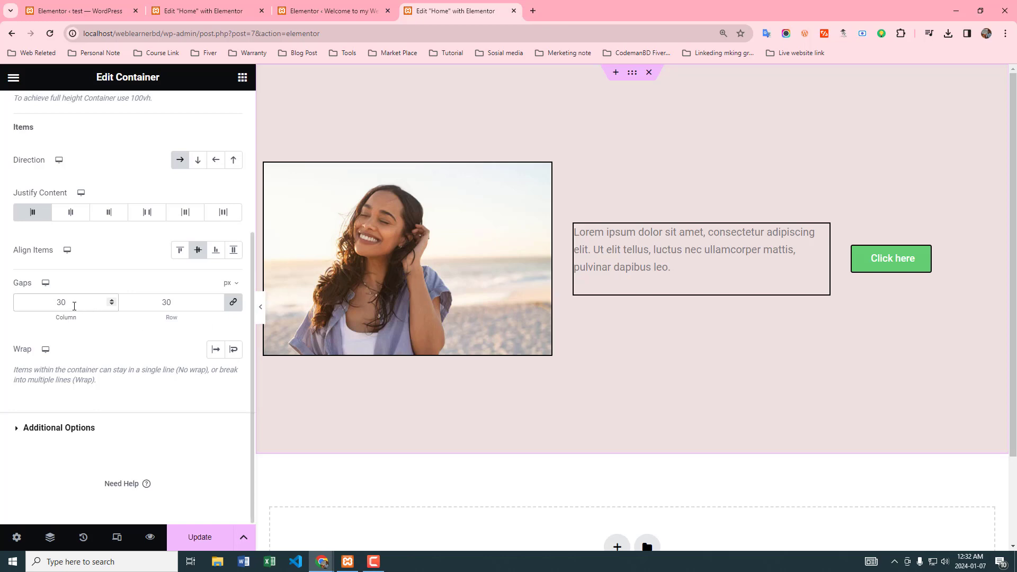
pyautogui.write('0')
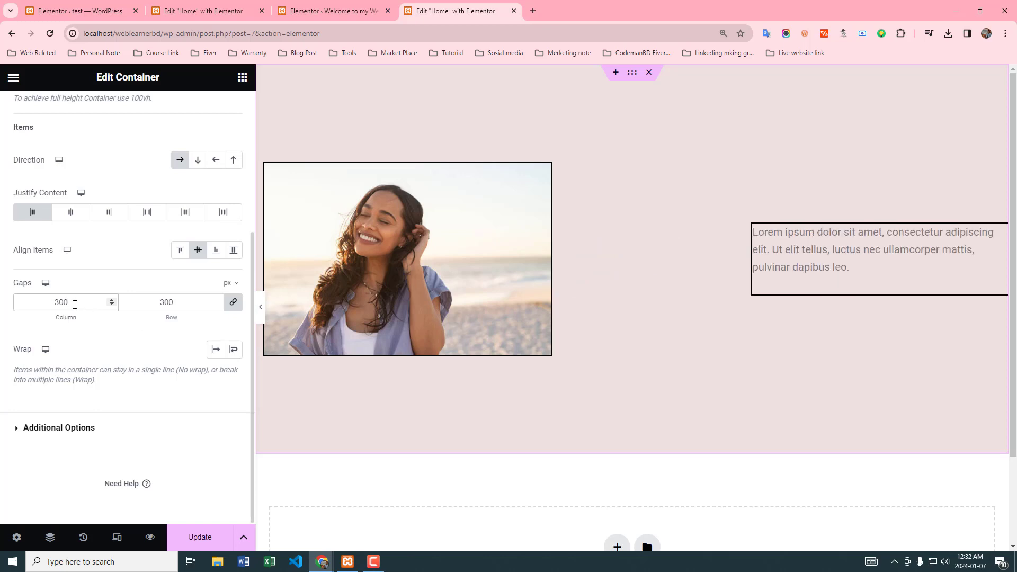
pyautogui.press('BackSpace')
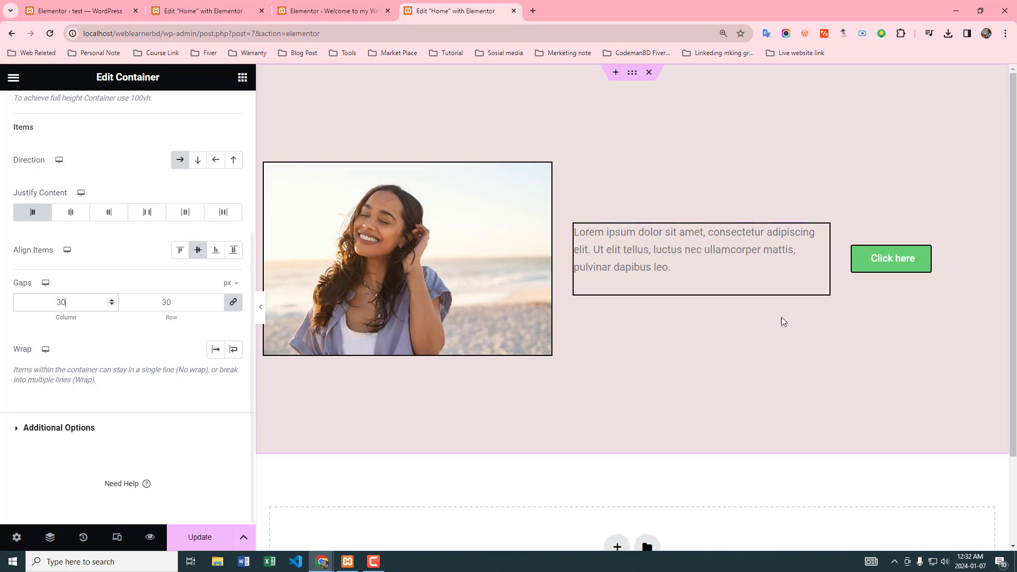
# Step: Add an Icon Box widget between the text and the Click here button, and briefly view the layout at full page width
pyautogui.click(242, 77)
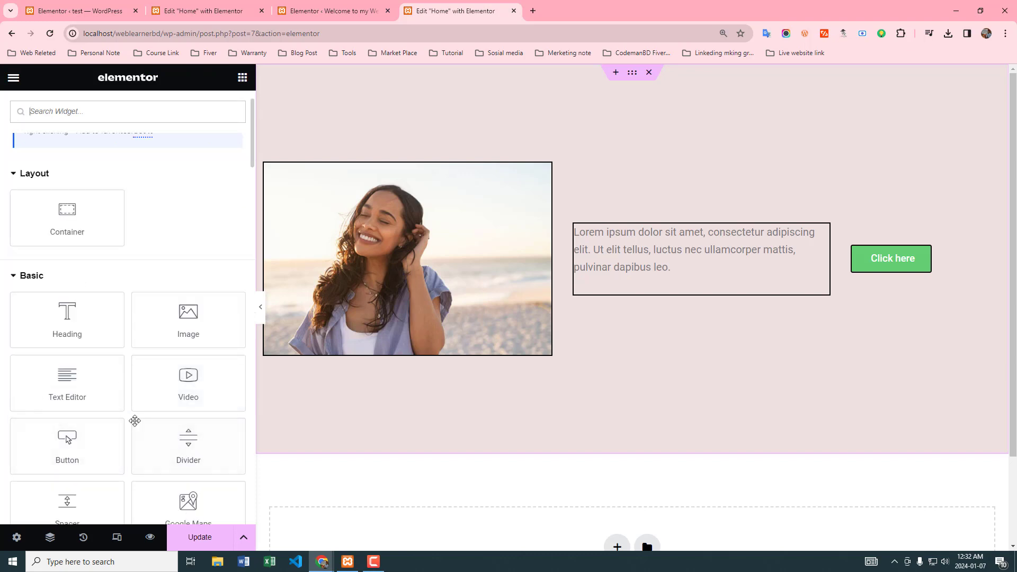
pyautogui.scroll(-2, 136, 409)
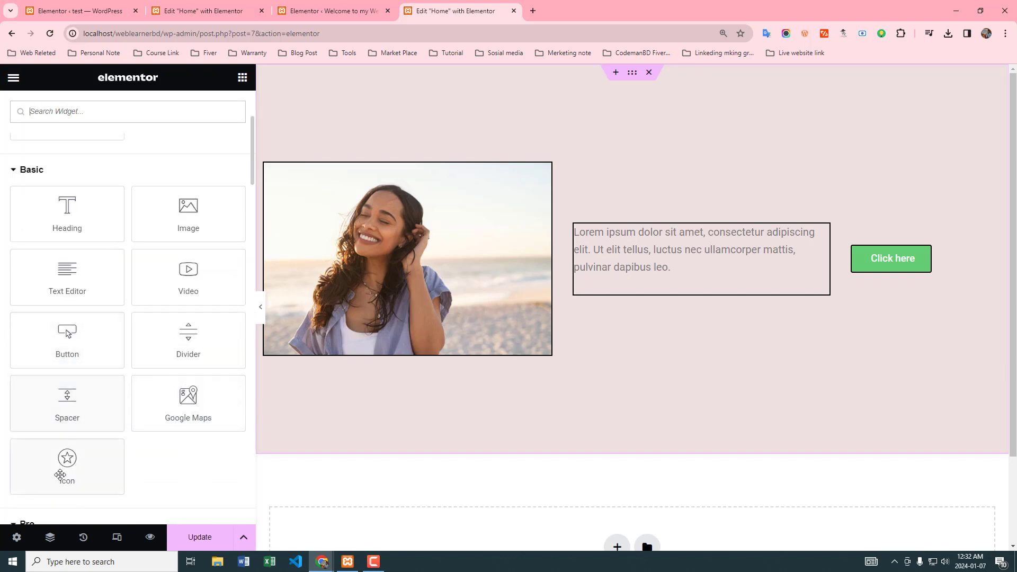
pyautogui.moveTo(67, 461); pyautogui.dragTo(332, 379)
pyautogui.scroll(-2, 136, 445)
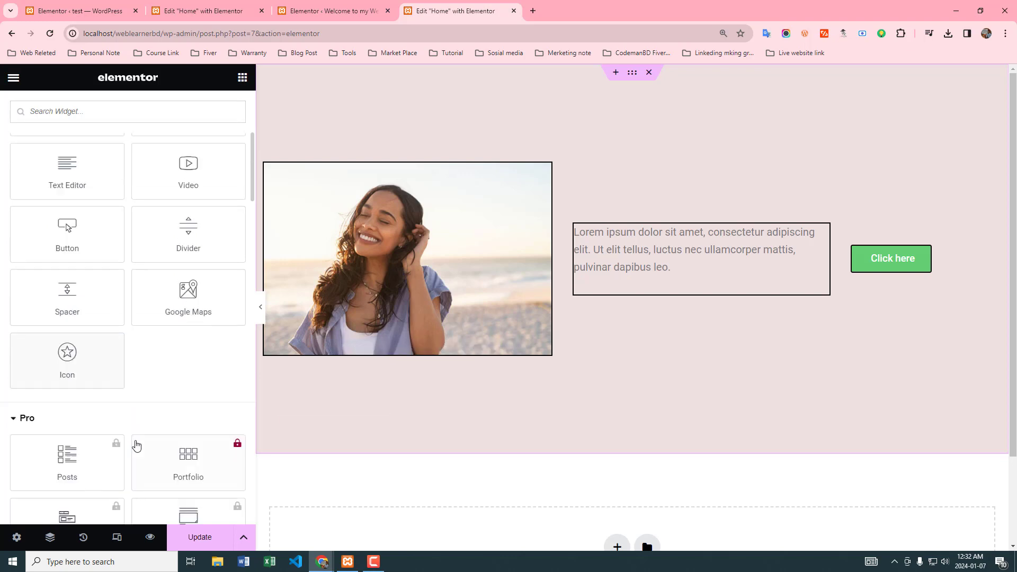
pyautogui.scroll(4, 134, 286)
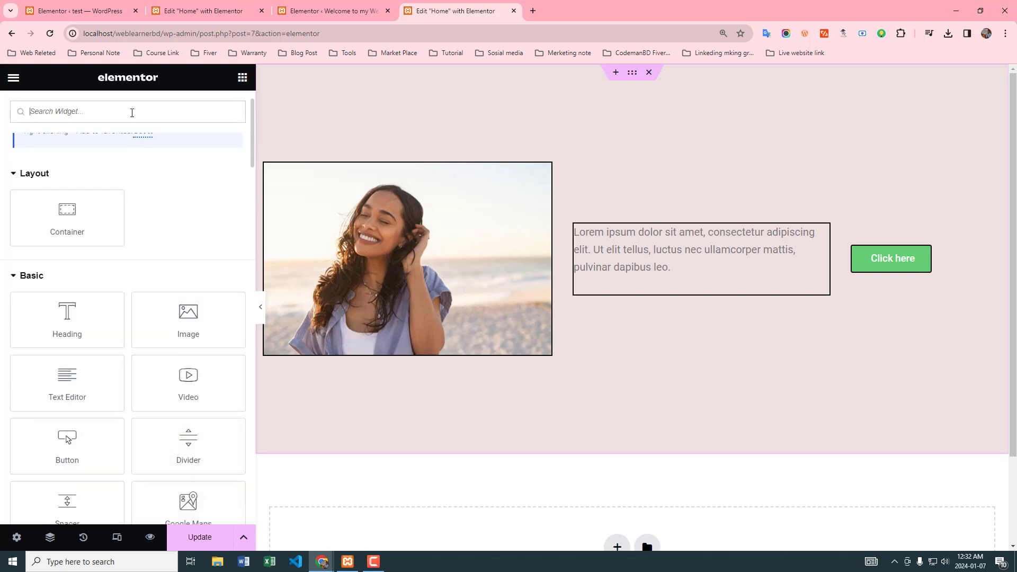
pyautogui.write('icon')
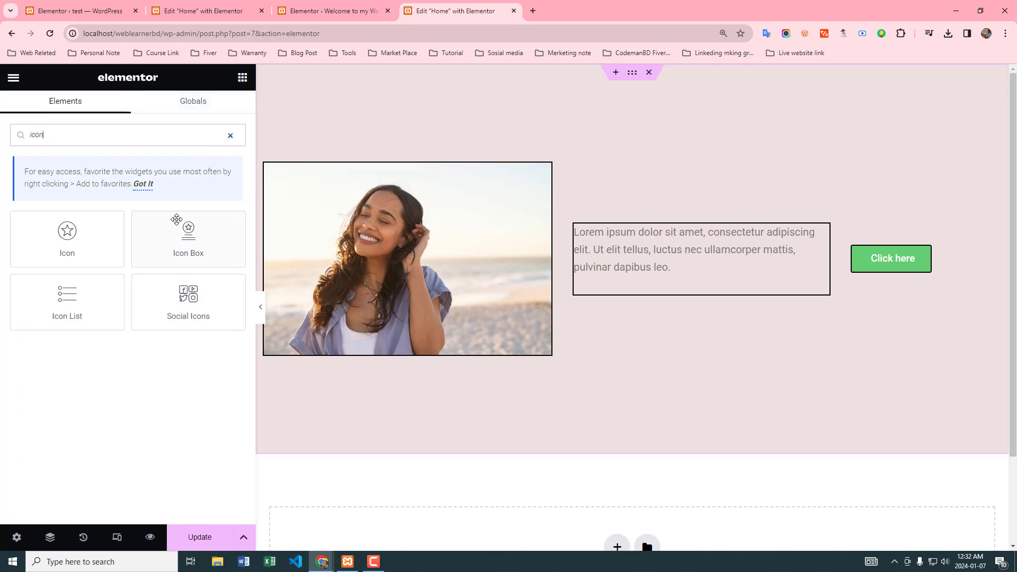
pyautogui.moveTo(176, 219); pyautogui.dragTo(891, 259)
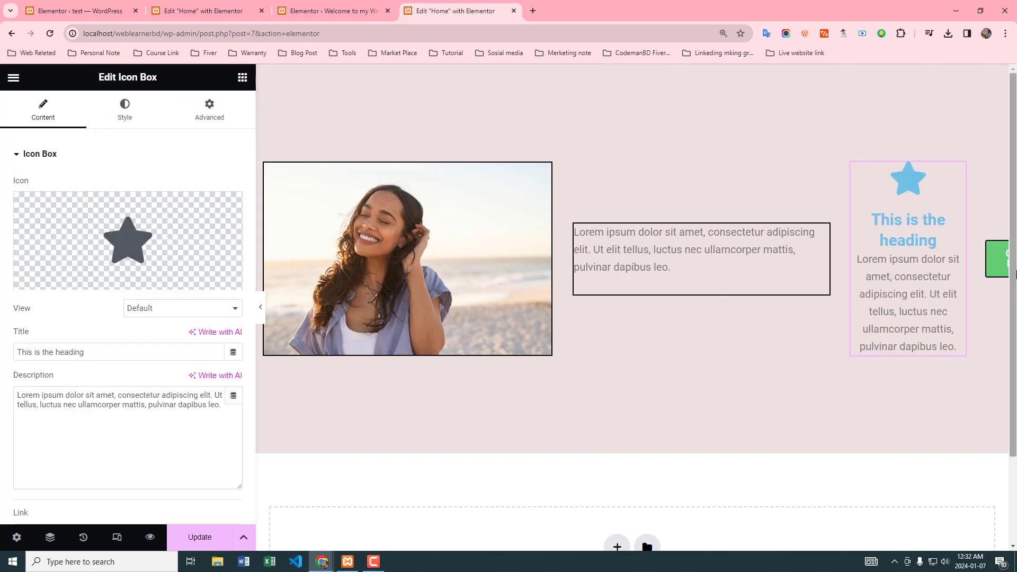
pyautogui.click(259, 308)
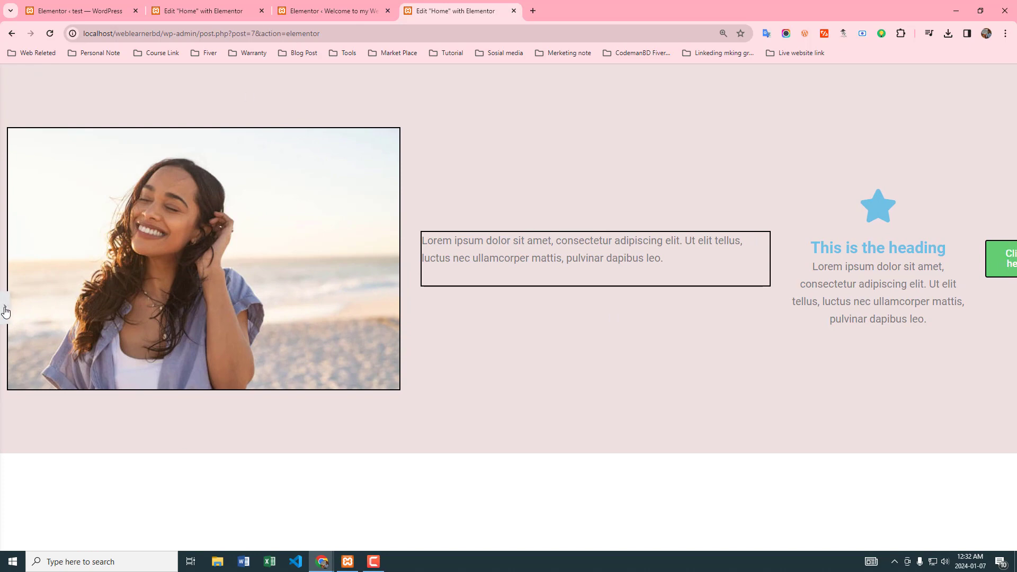
pyautogui.click(5, 307)
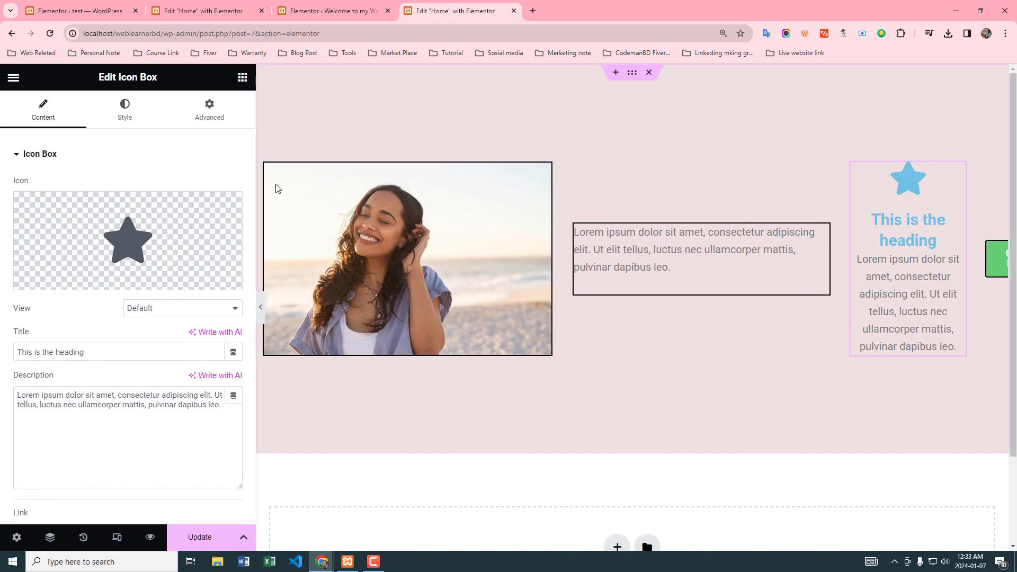
# Step: Try the Wrap option on the container holding the four widgets, and clear it again
pyautogui.click(242, 77)
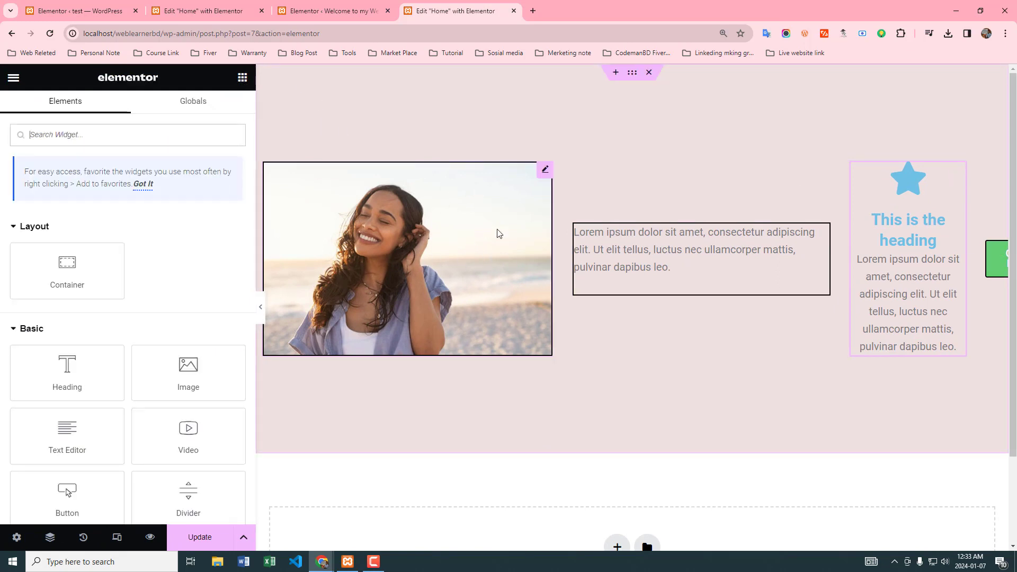
pyautogui.click(545, 169)
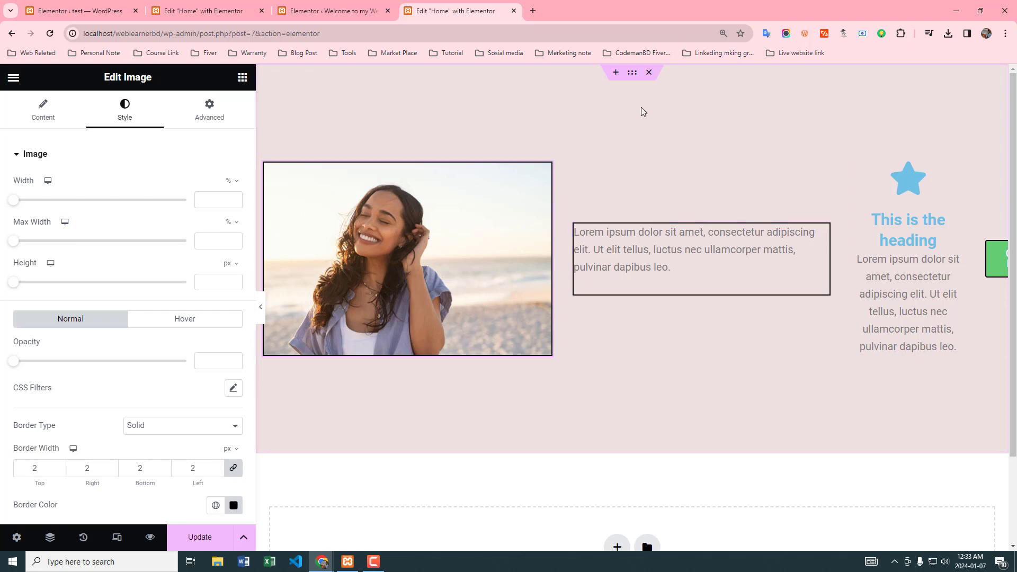
pyautogui.click(631, 75)
pyautogui.scroll(-3, 98, 445)
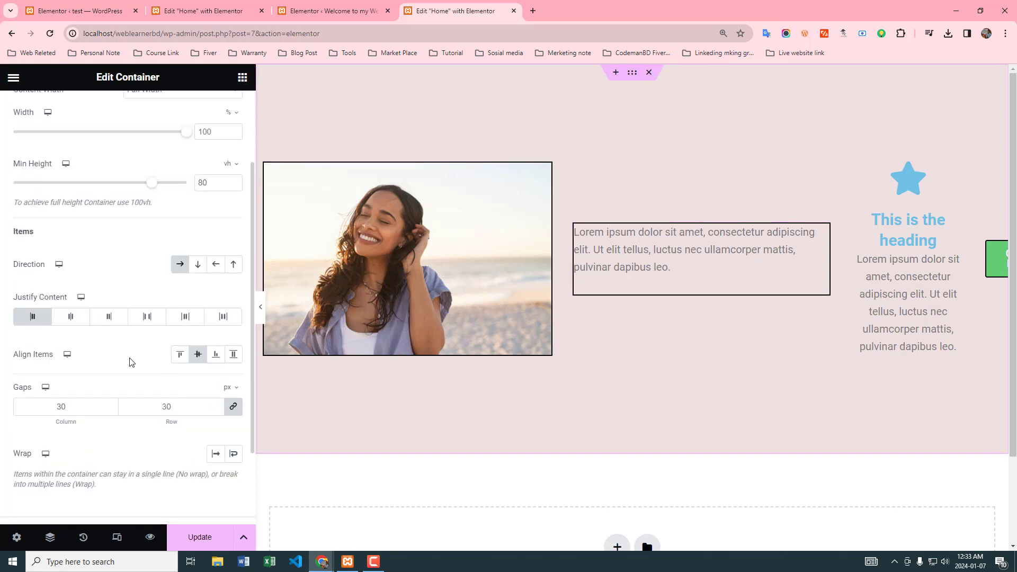
pyautogui.click(234, 453)
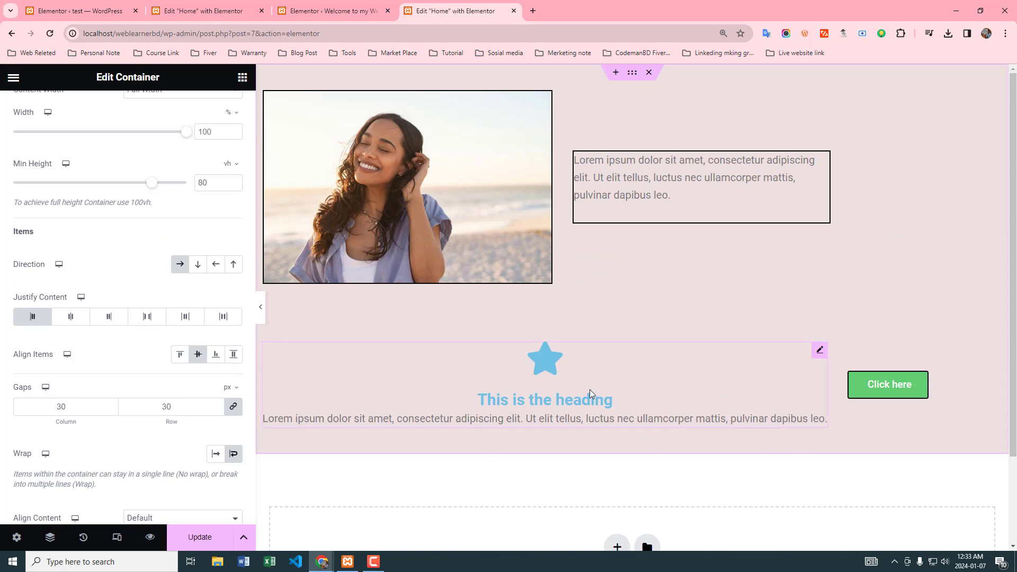
pyautogui.click(234, 454)
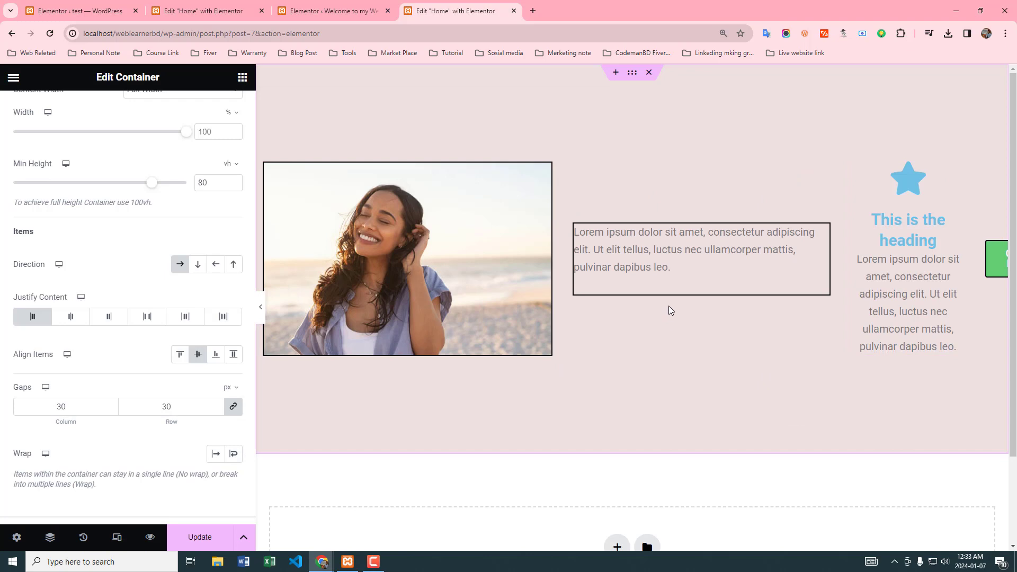
# Step: Delete the Icon Box widget from the container
pyautogui.rightClick(958, 173)
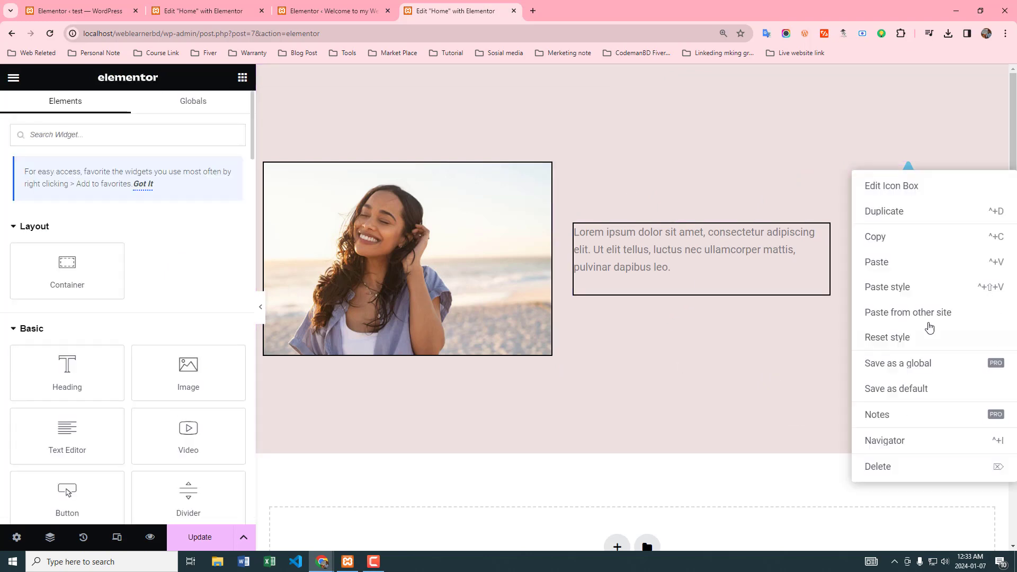
pyautogui.click(893, 464)
pyautogui.scroll(-3, 117, 238)
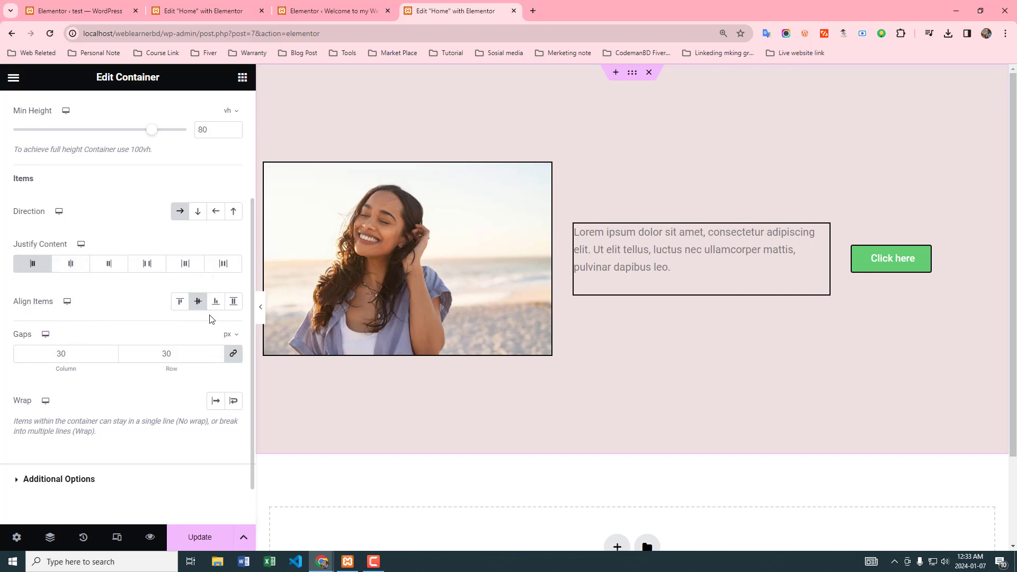
pyautogui.scroll(3, 114, 289)
# Step: Set the image's Align Self to Start and the text widget's Align Self to Center
pyautogui.click(214, 117)
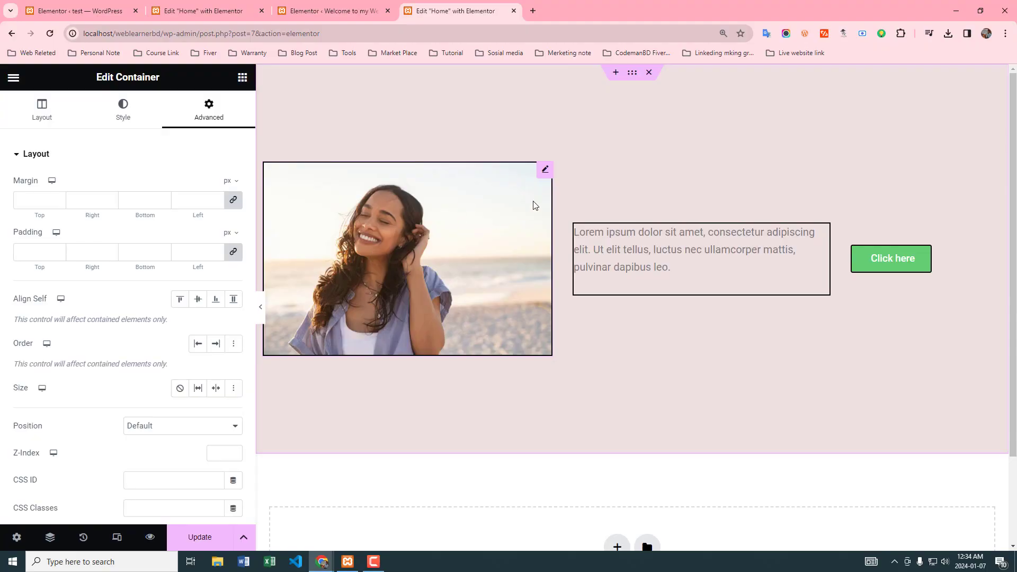
pyautogui.click(545, 169)
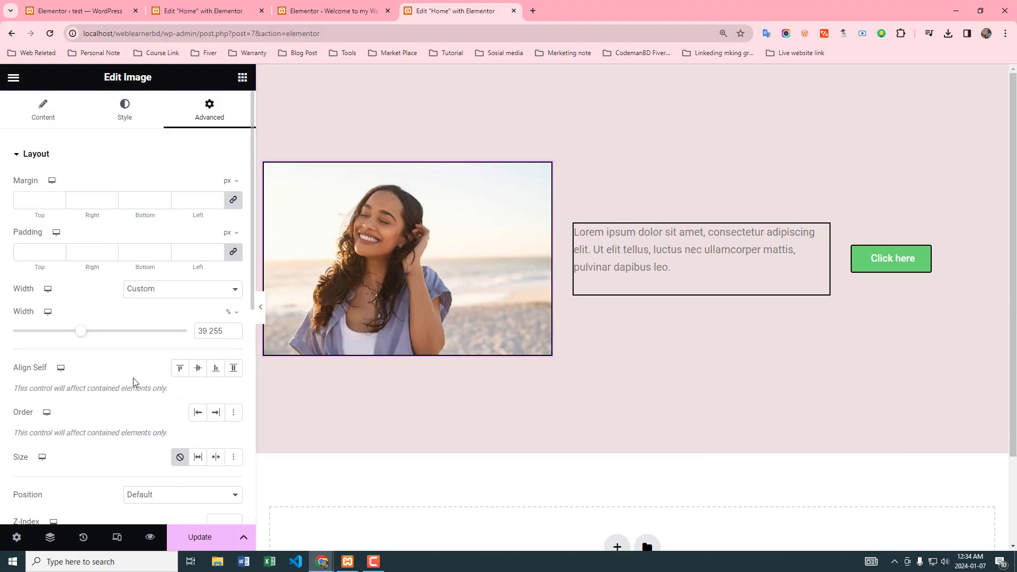
pyautogui.click(180, 371)
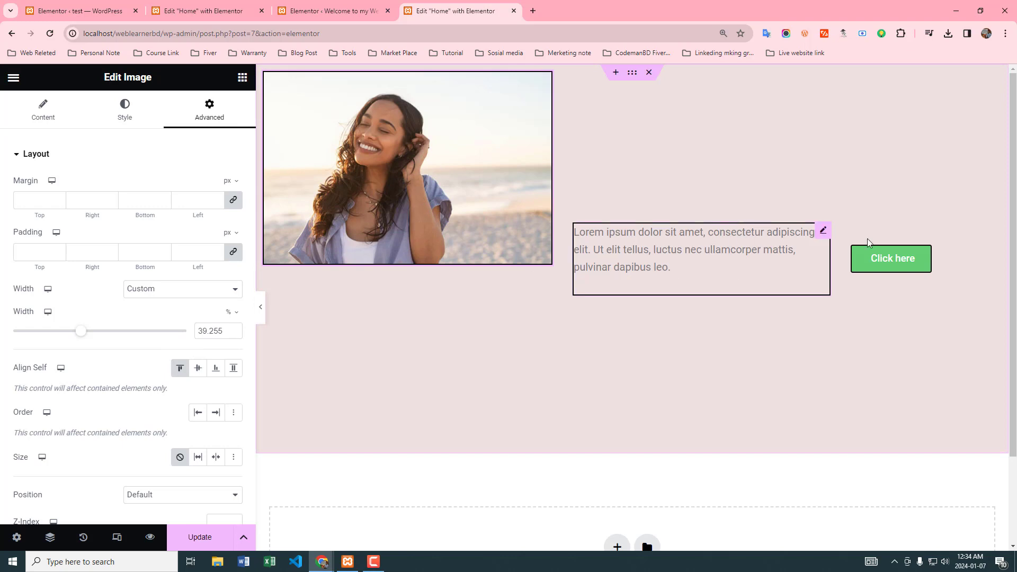
pyautogui.click(823, 231)
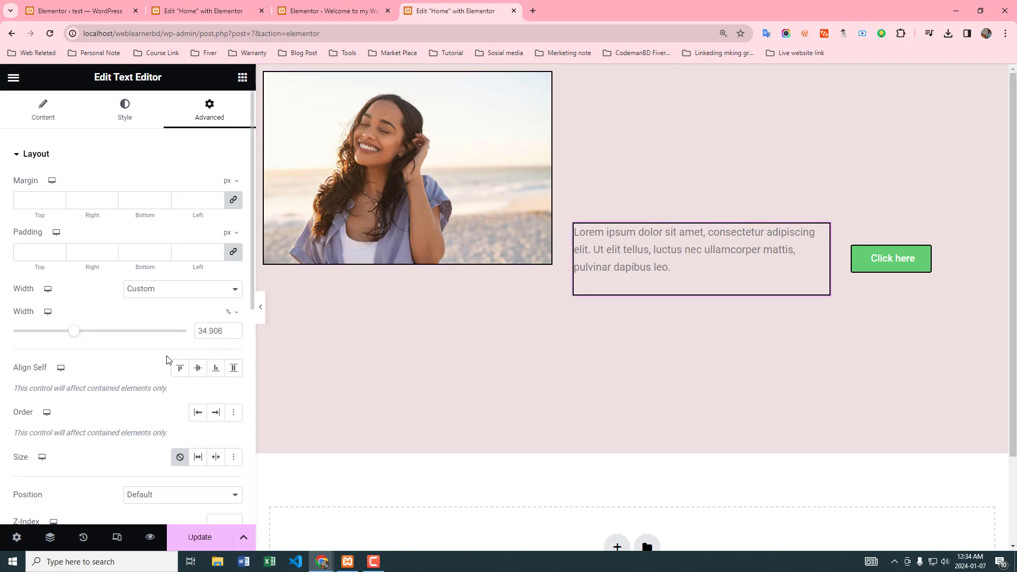
pyautogui.click(199, 369)
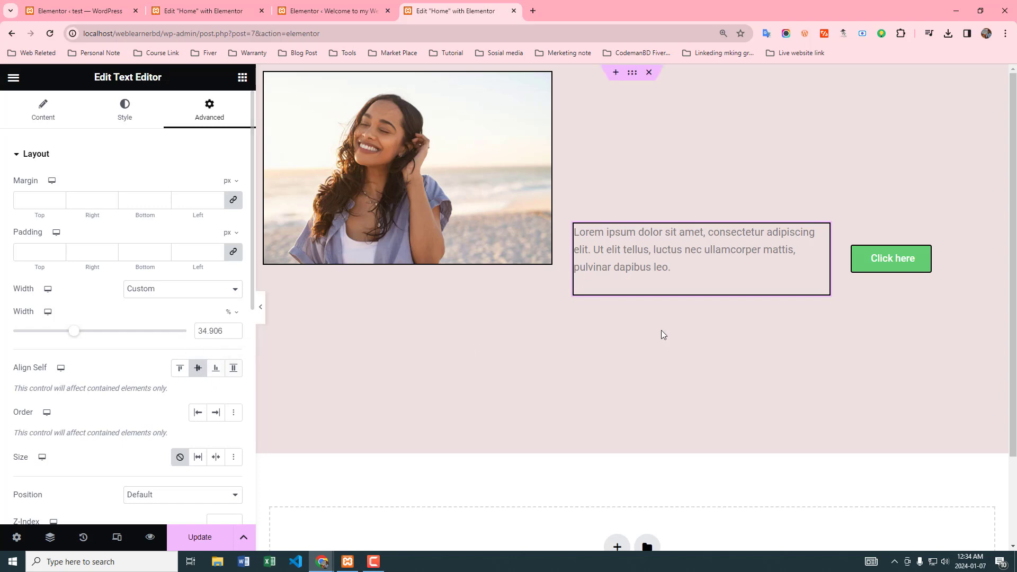
# Step: Try the Click here button's Align Self as End, set it to Start, and set the text widget's Align Self to Start
pyautogui.click(924, 254)
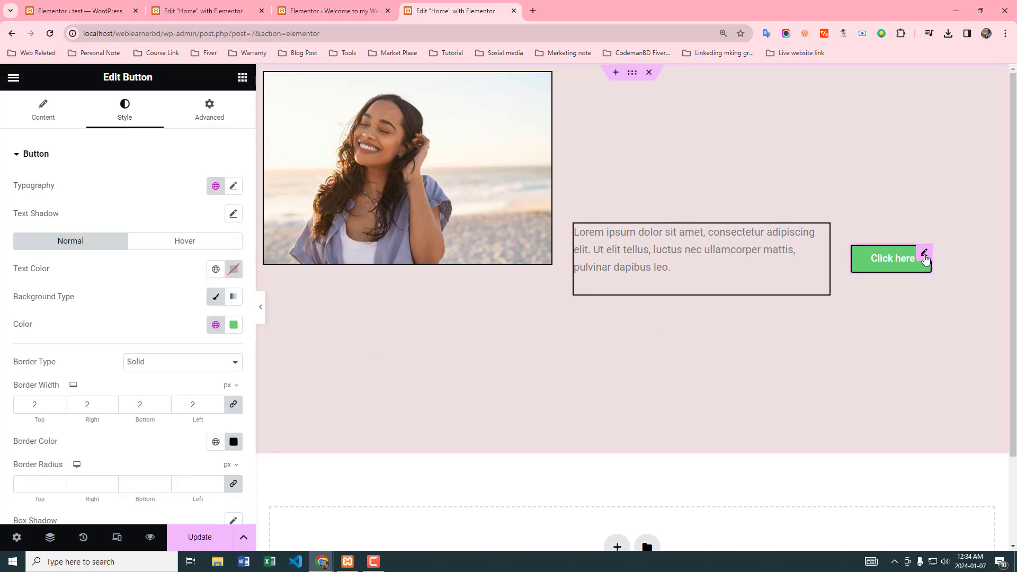
pyautogui.click(210, 109)
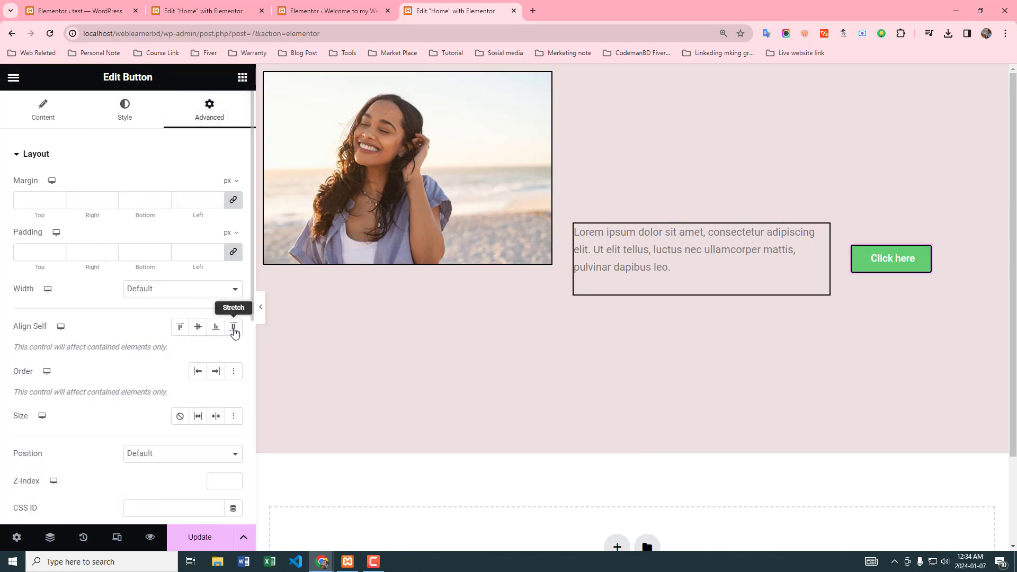
pyautogui.click(216, 327)
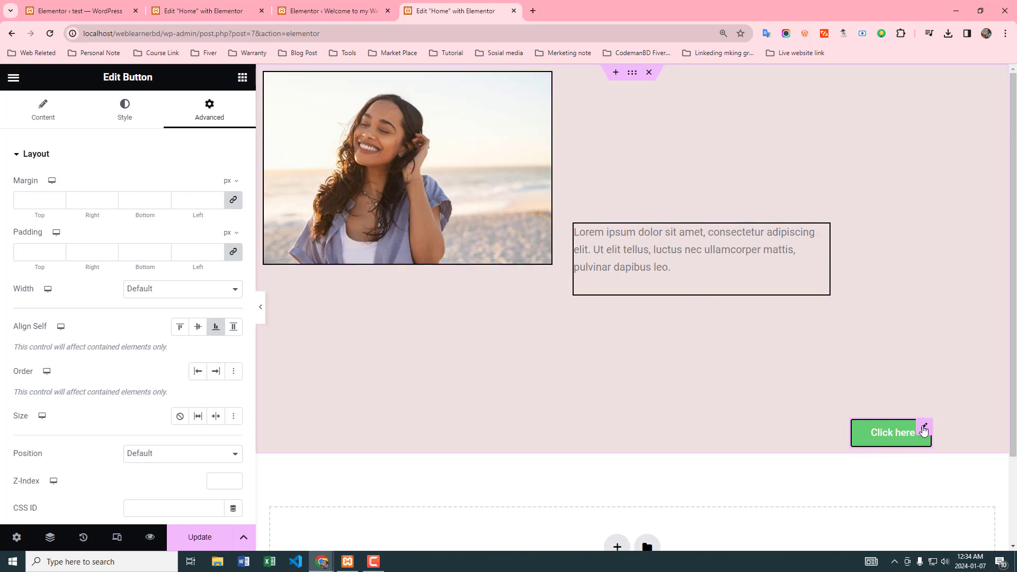
pyautogui.click(180, 328)
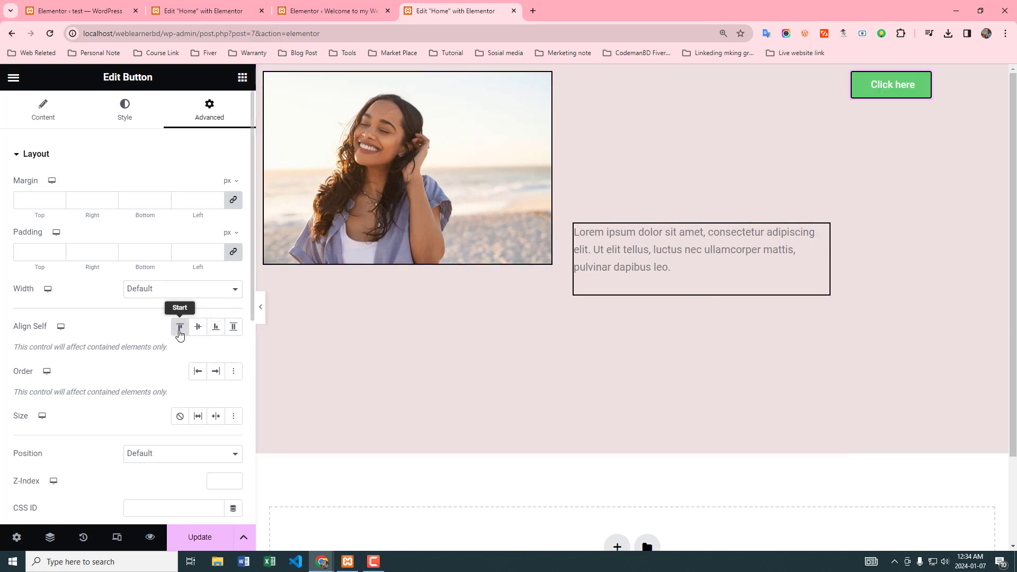
pyautogui.click(805, 233)
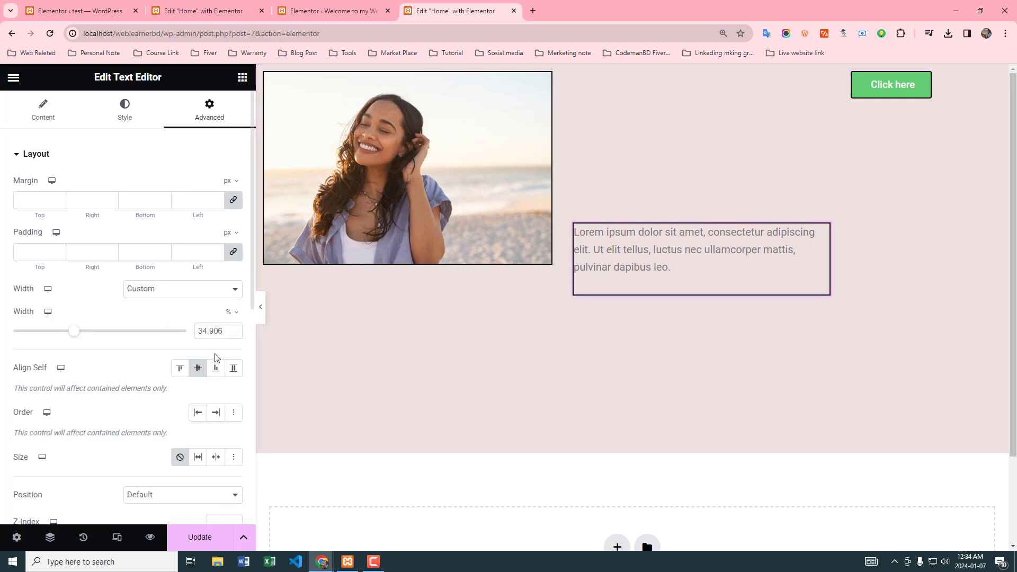
pyautogui.click(180, 369)
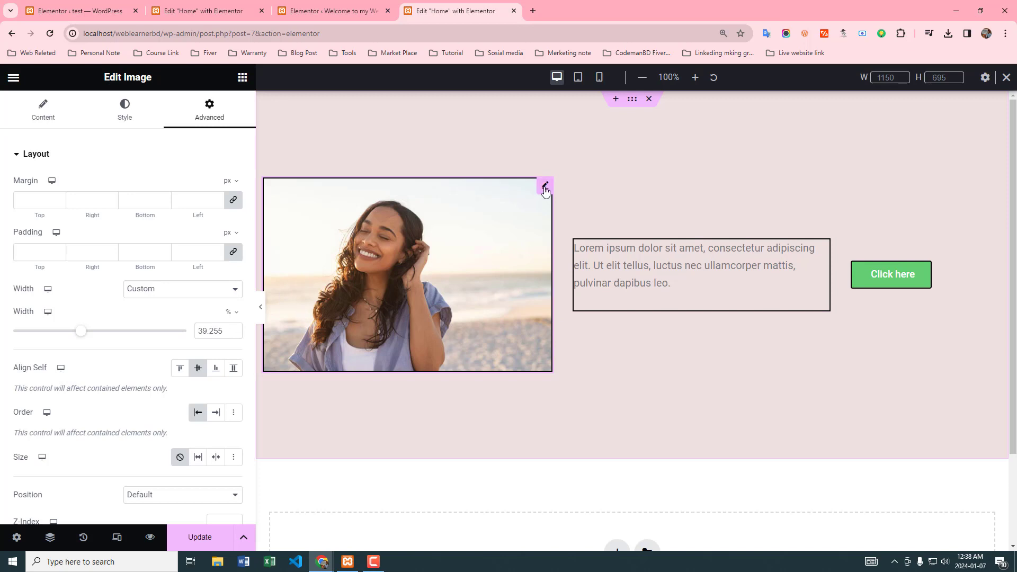
# Step: Try Order End on the image, the text and the Click here button in turn, and Order Start on the text
pyautogui.click(216, 413)
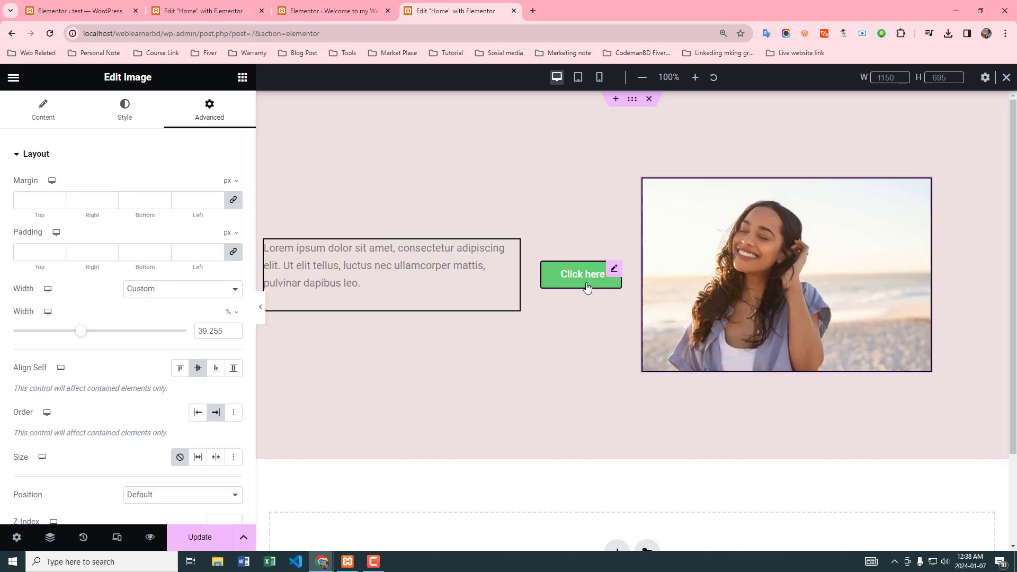
pyautogui.click(512, 249)
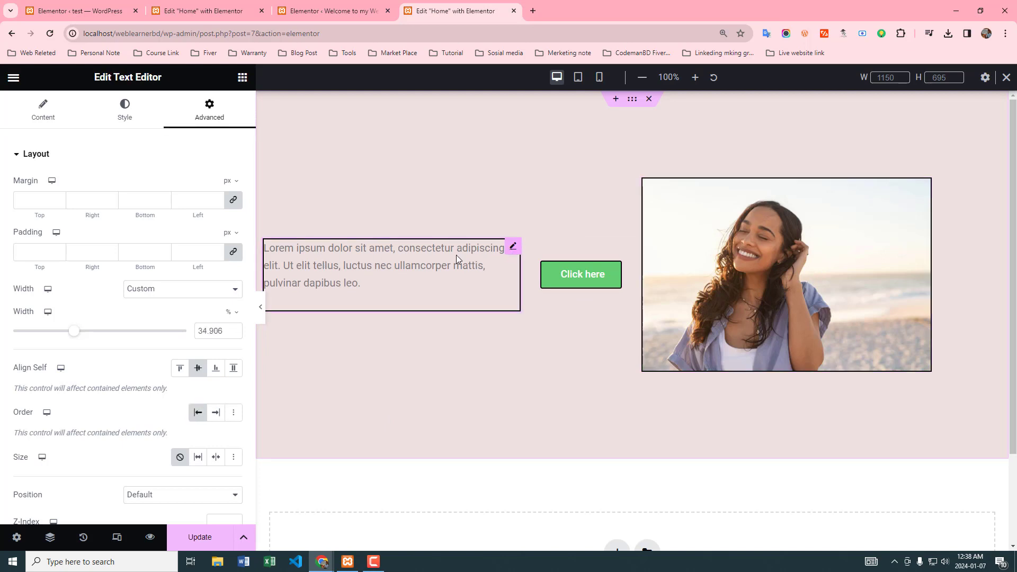
pyautogui.click(216, 412)
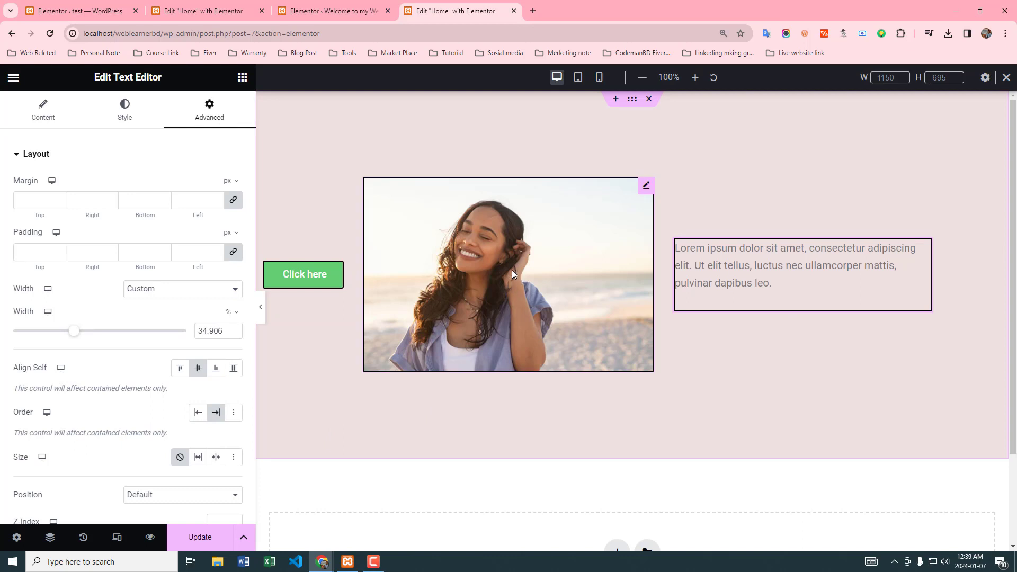
pyautogui.click(336, 274)
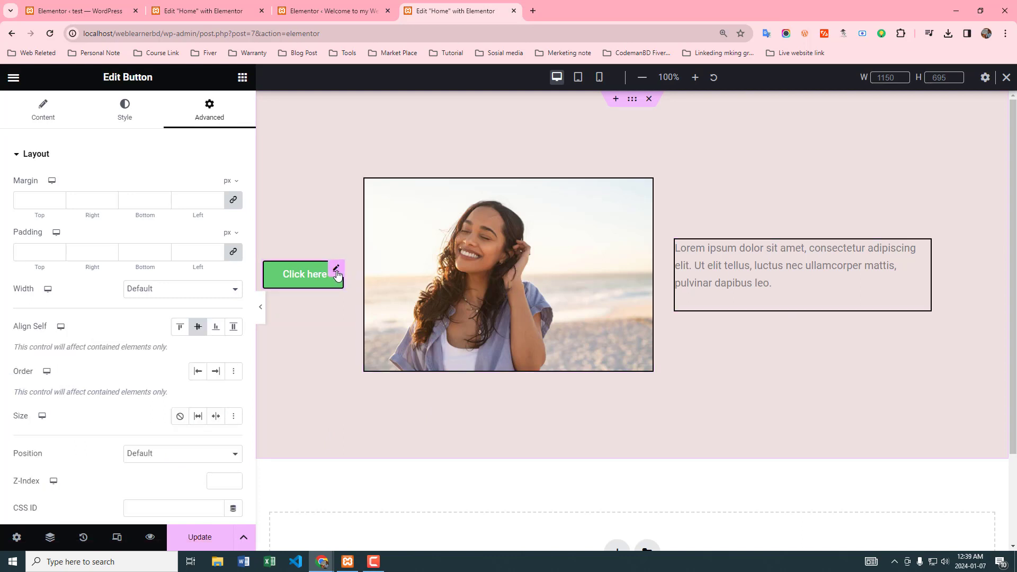
pyautogui.click(215, 371)
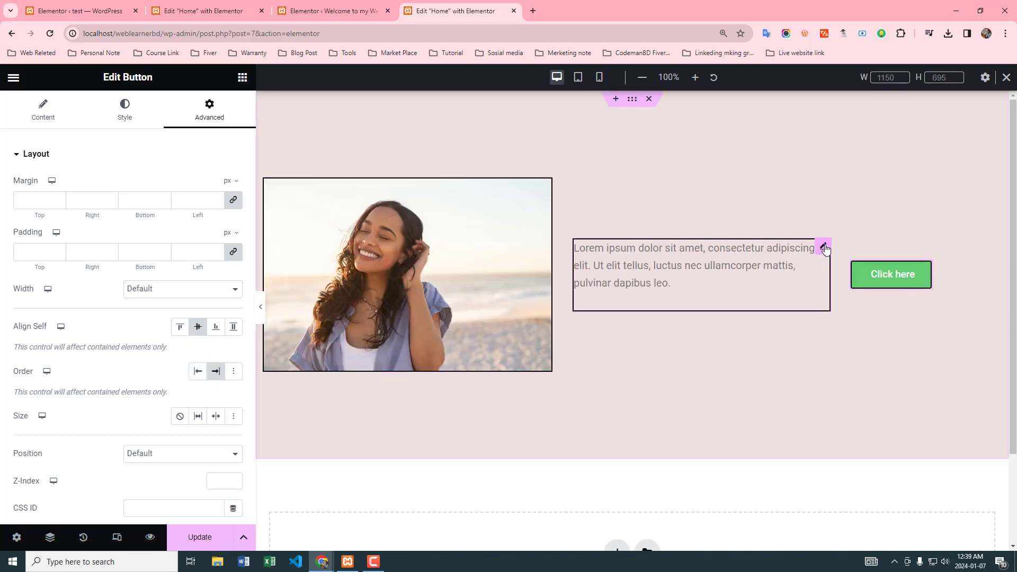
pyautogui.click(824, 248)
pyautogui.click(197, 413)
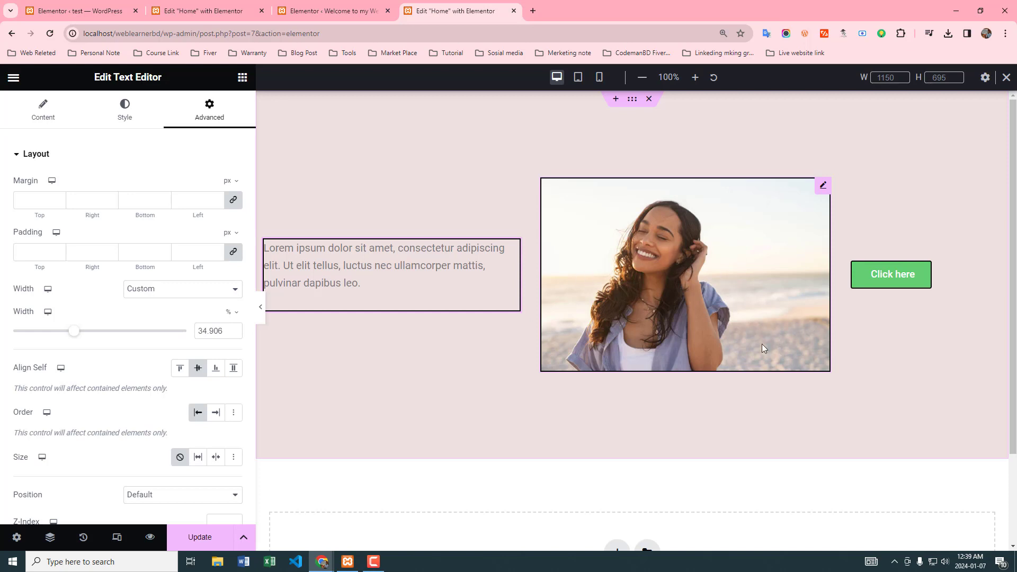
# Step: Clear the text widget's Size option and switch its Order to Custom
pyautogui.click(233, 458)
pyautogui.scroll(-2, 233, 456)
pyautogui.click(233, 352)
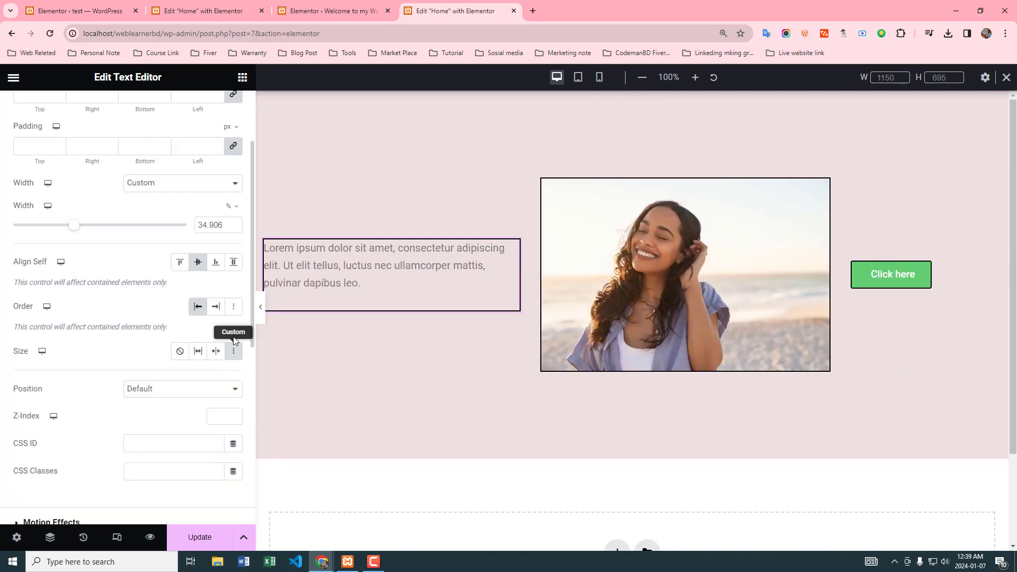
pyautogui.click(233, 306)
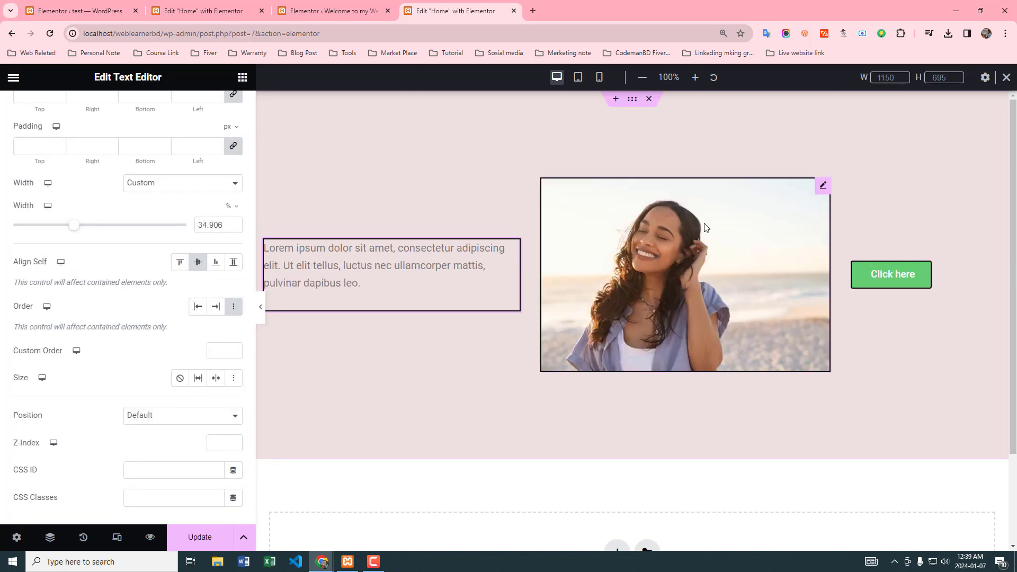
# Step: Switch the image's Order to Custom and set its Custom Order to 1
pyautogui.click(822, 185)
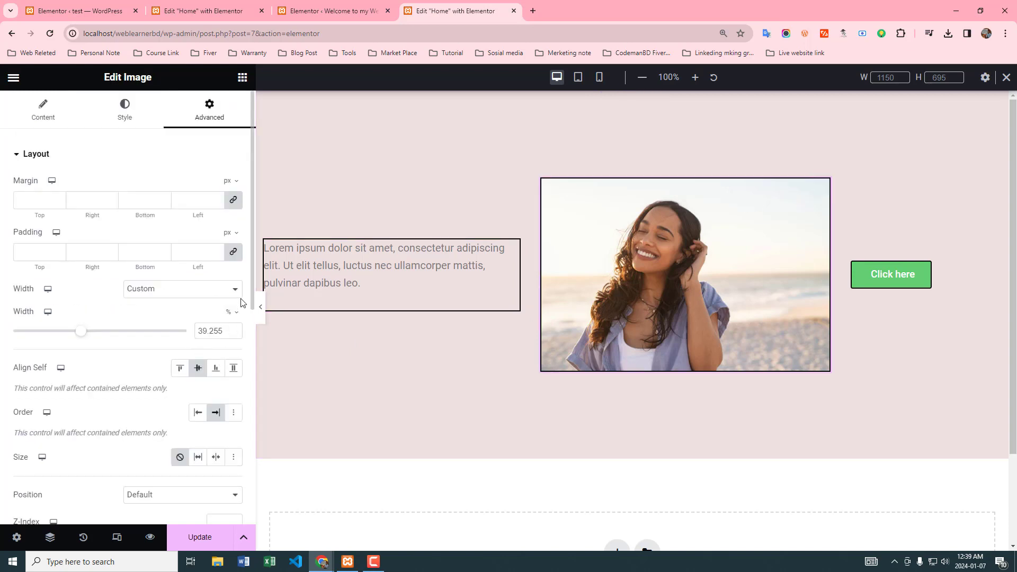
pyautogui.click(233, 412)
pyautogui.click(222, 456)
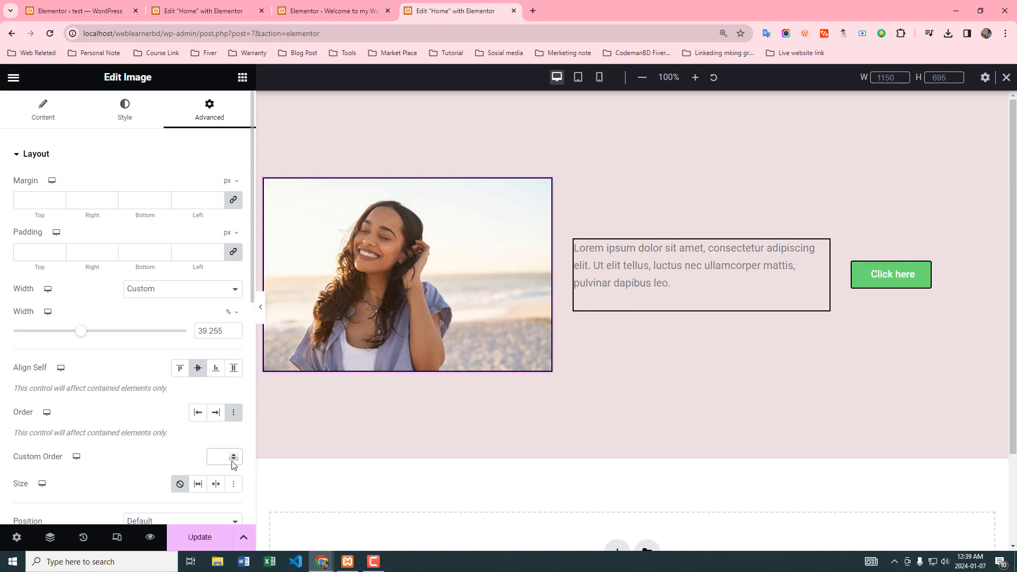
pyautogui.write('1')
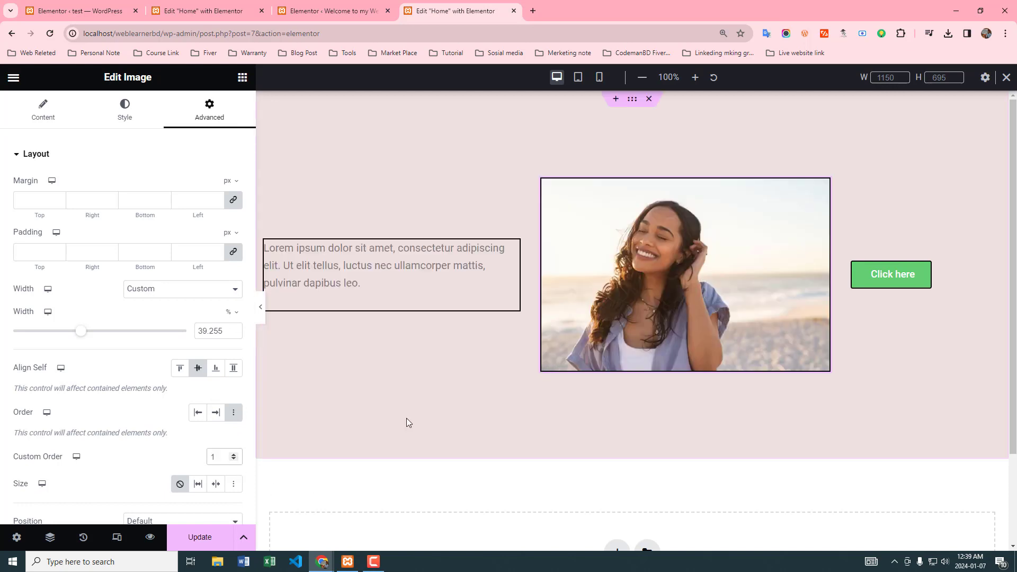
# Step: Set the text widget's Custom Order to 3
pyautogui.click(513, 248)
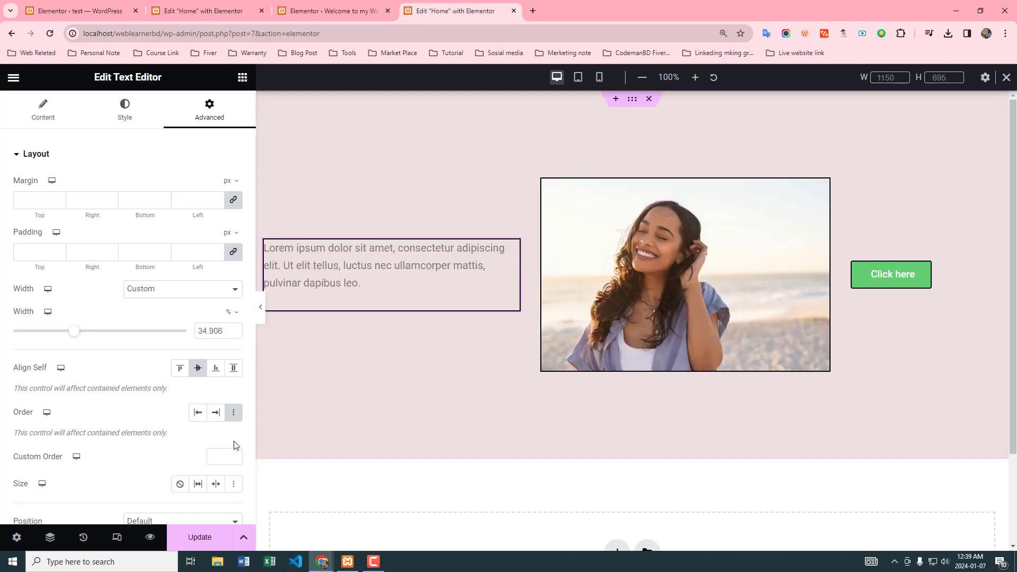
pyautogui.click(214, 455)
pyautogui.write('3')
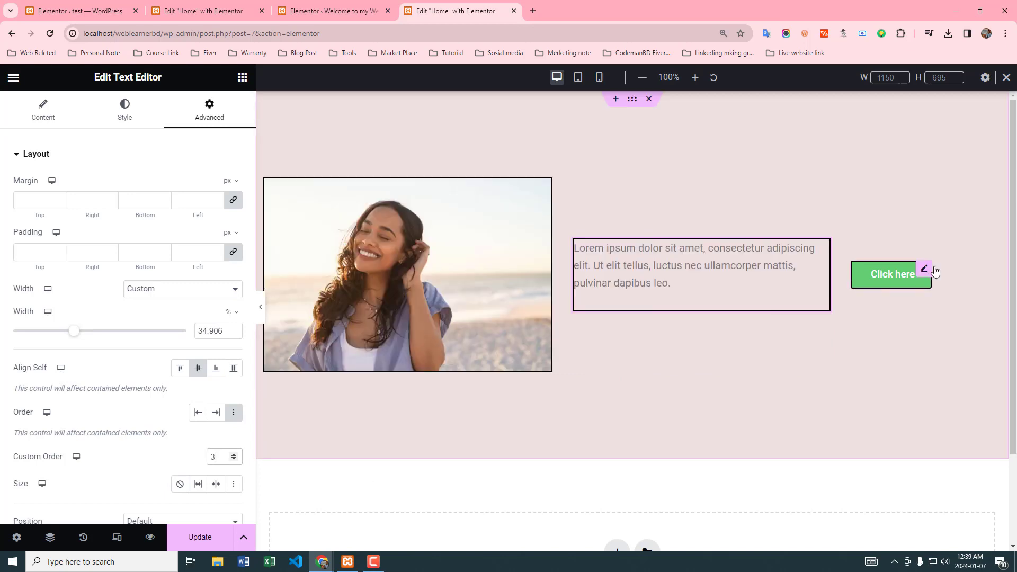
# Step: Switch the Click here button's Order to Custom and set its Custom Order to 2
pyautogui.click(927, 270)
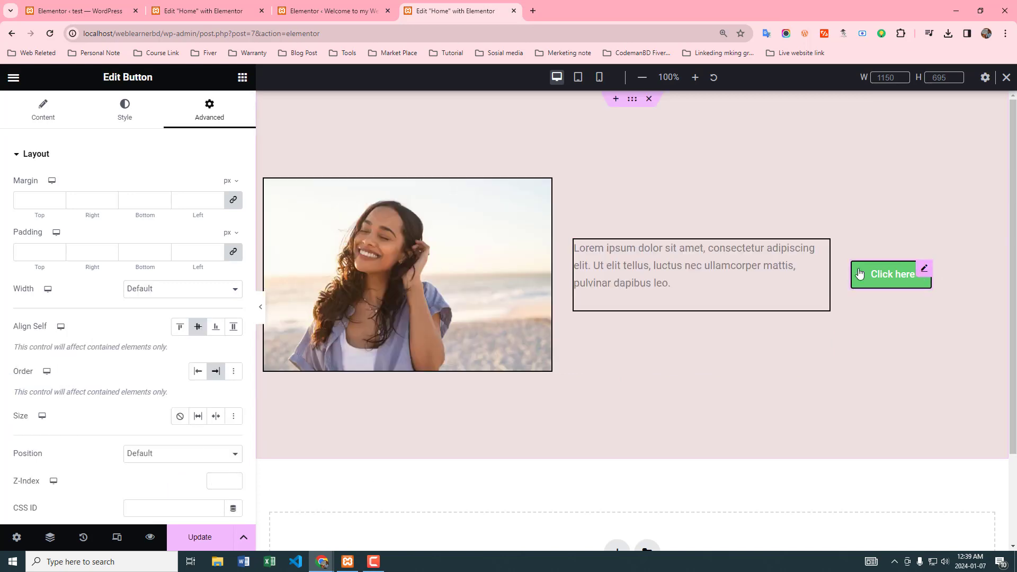
pyautogui.click(233, 371)
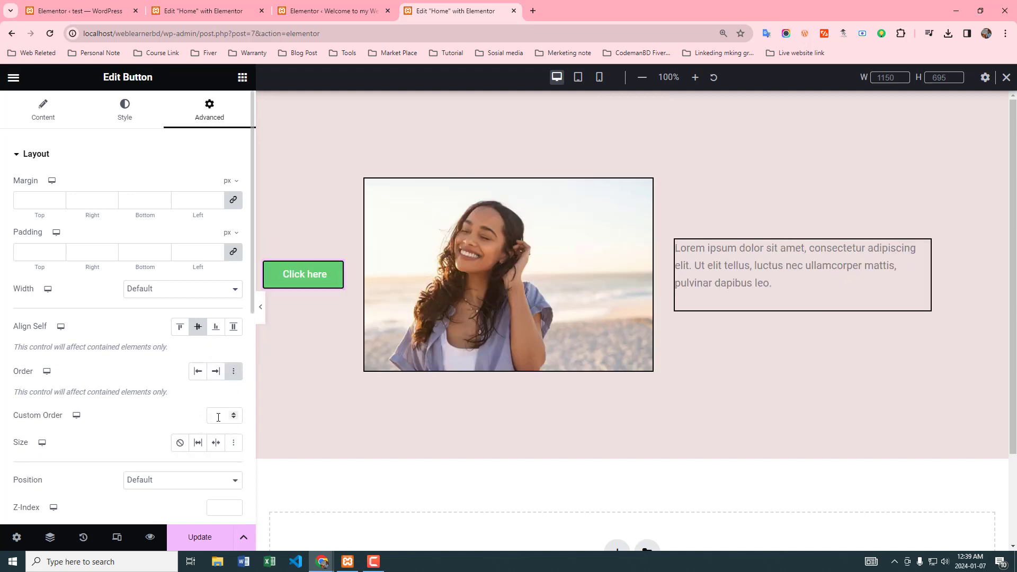
pyautogui.write('2')
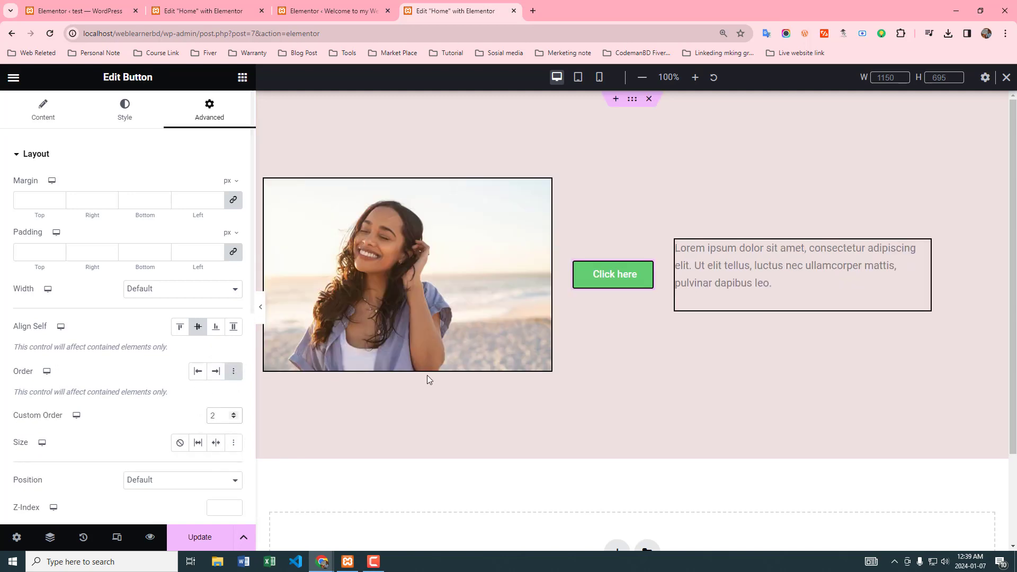